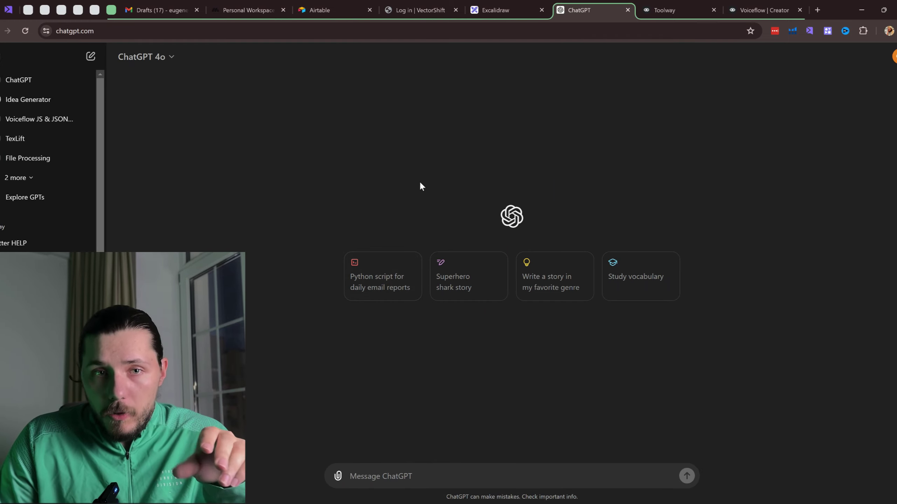
Send ChatGPT the messages "hi" and "how are you?".
text(hi)
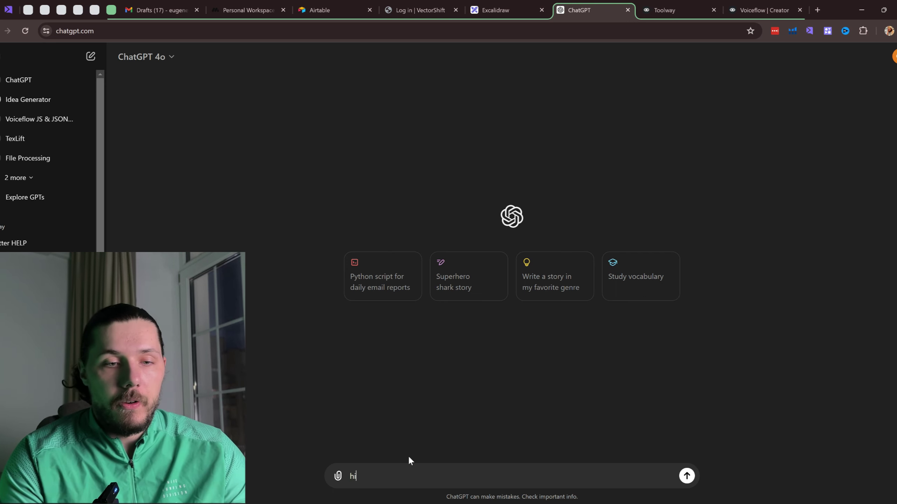
key(Return)
text(how ar)
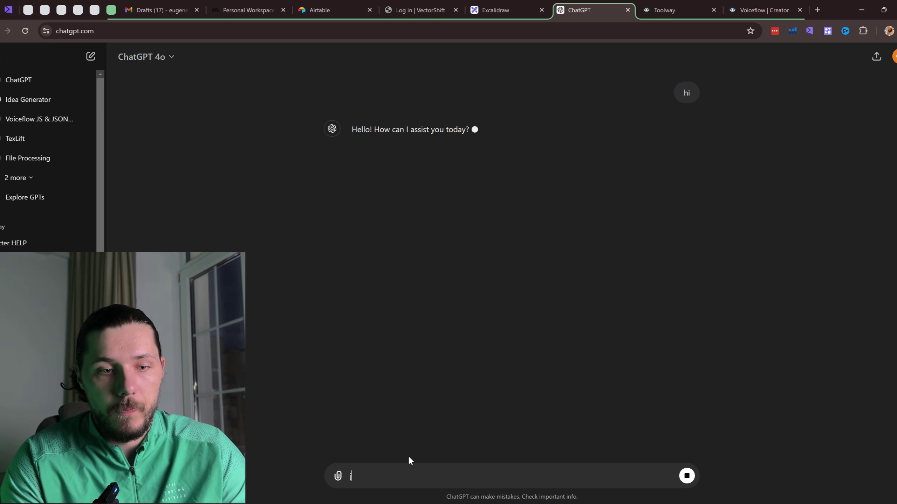
text(e you?)
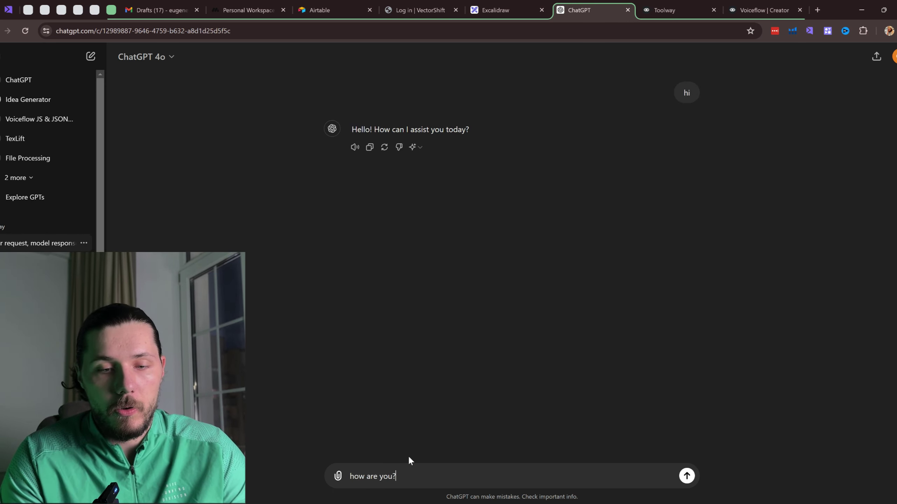
key(Return)
text(what is)
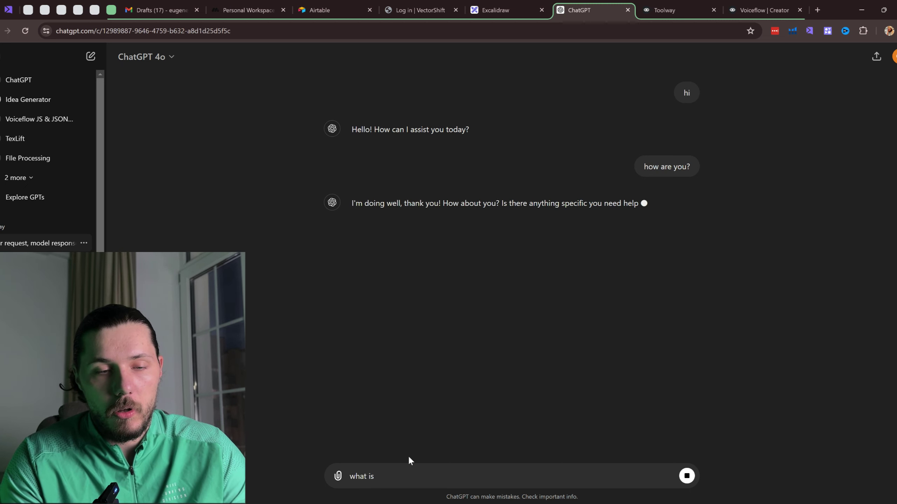
key(BackSpace)
key(BackSpace)
key(BackSpace)
key(BackSpace)
key(BackSpace)
key(BackSpace)
key(BackSpace)
Send a message introducing yourself by first name, followed by the message "I live in Israel".
text(my )
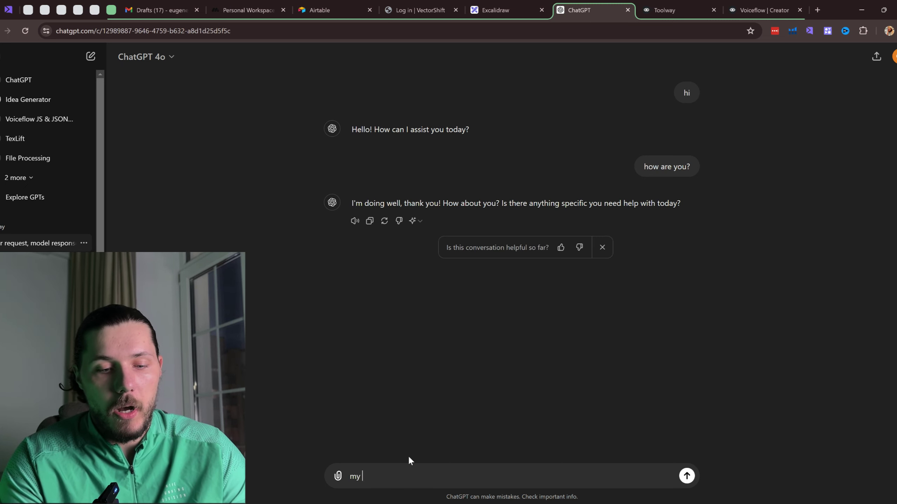
text(name is Eugene)
key(Return)
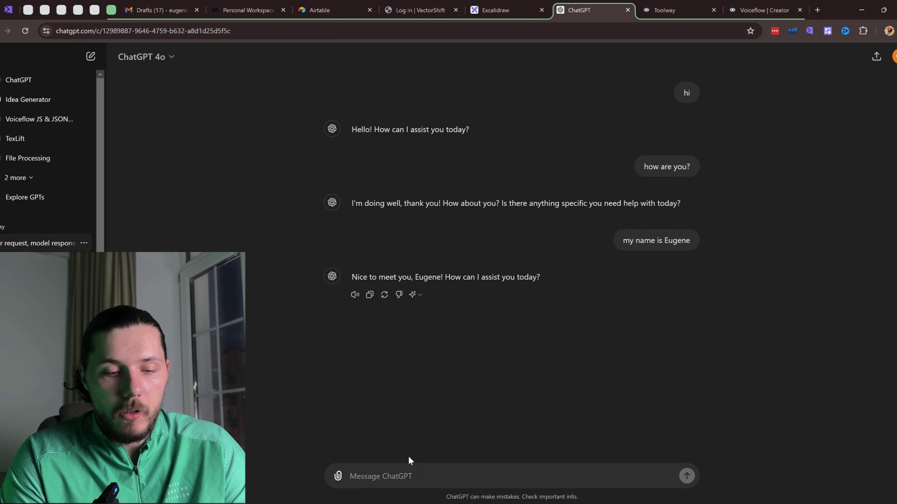
text(I live in Is)
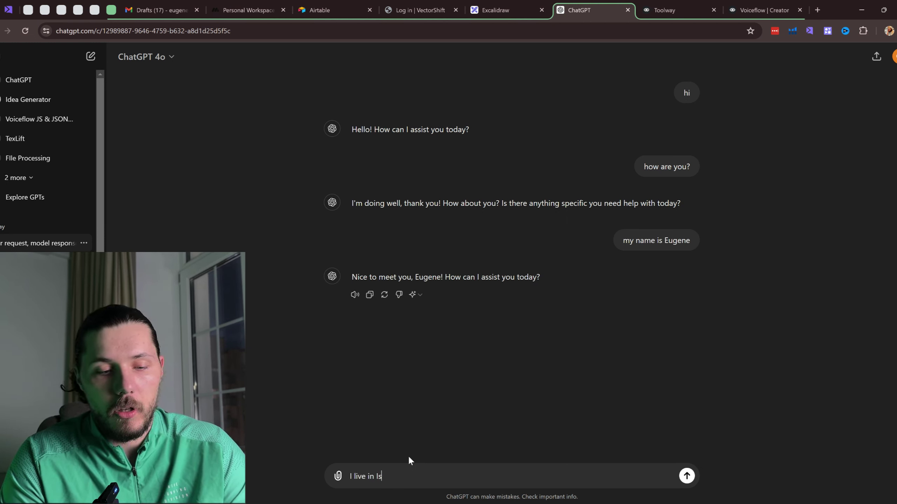
text(rael)
key(Return)
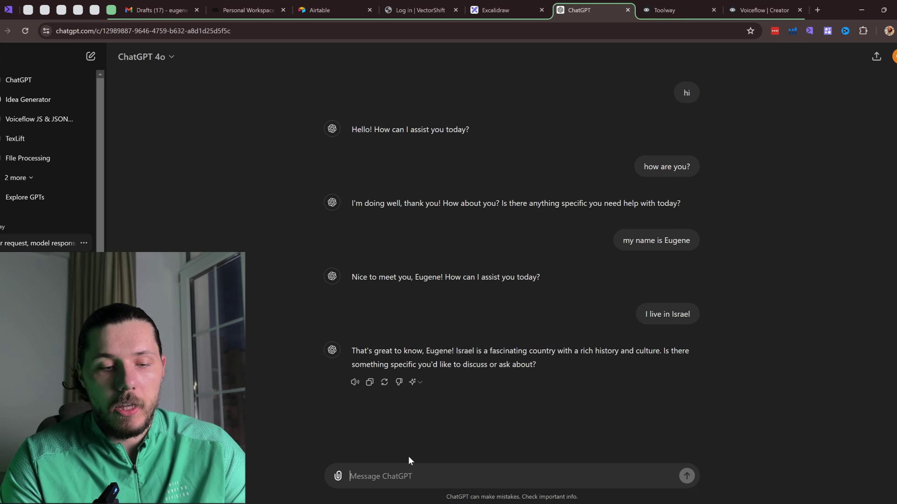
Ask the chat "Can you remind me what is my name".
text(Can you remind me )
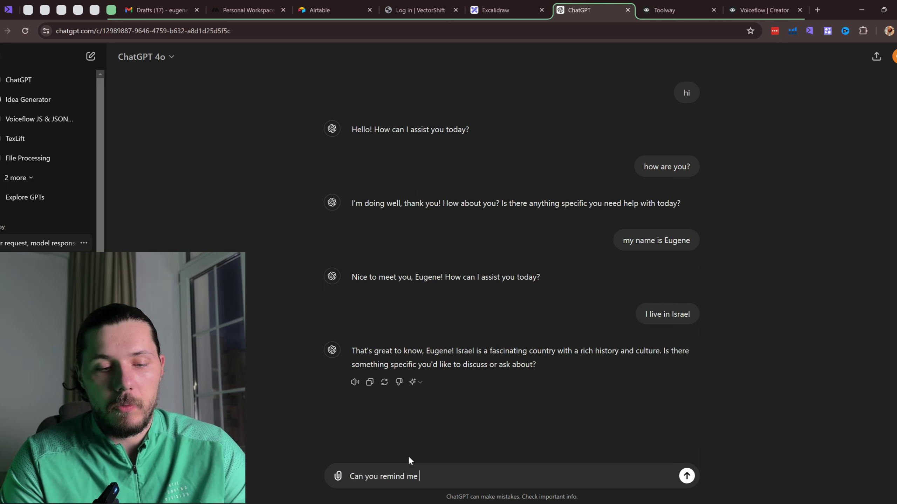
text(what is my name)
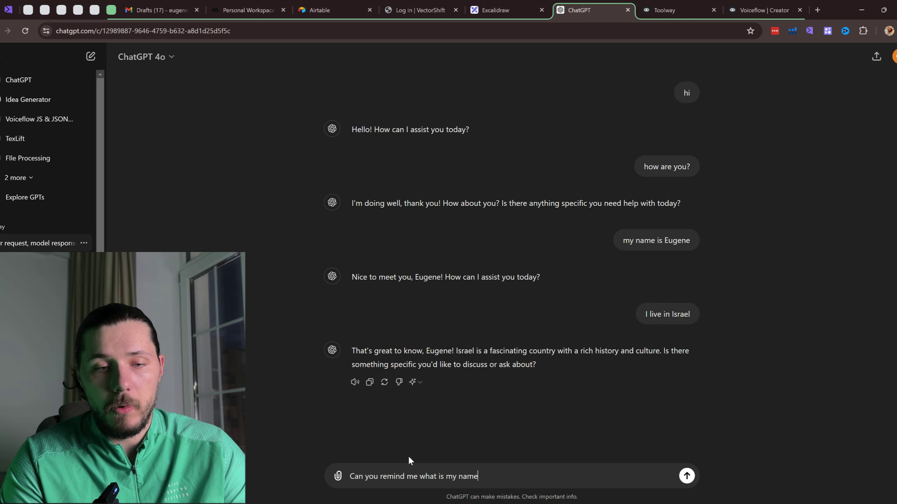
key(Return)
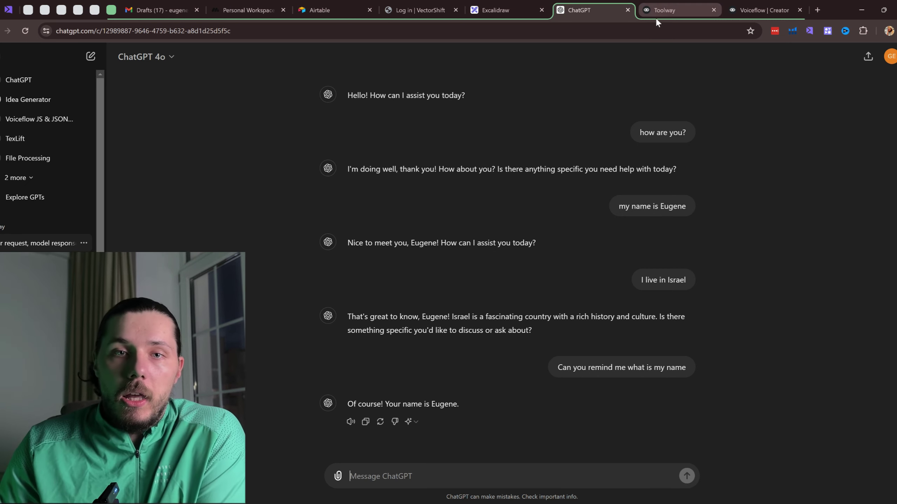
Switch to Voiceflow and create a new agent named Demo with the Chat modality.
click(749, 5)
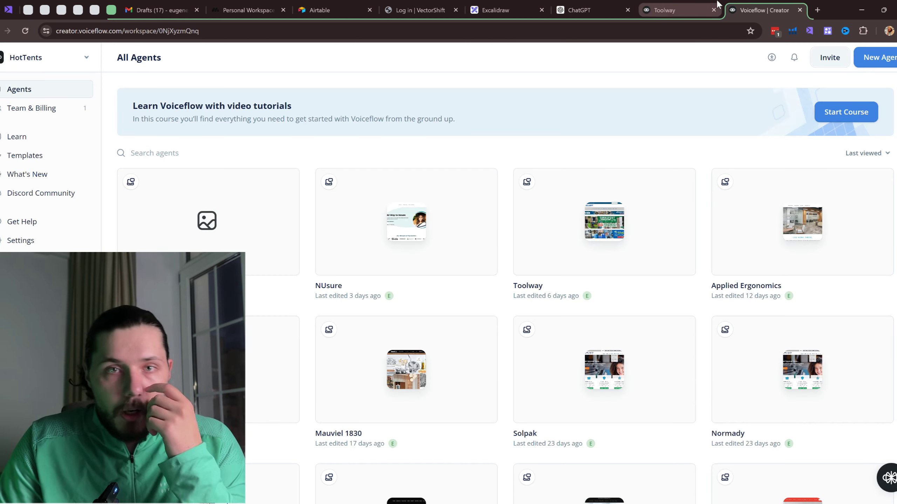
click(871, 61)
text(Demo)
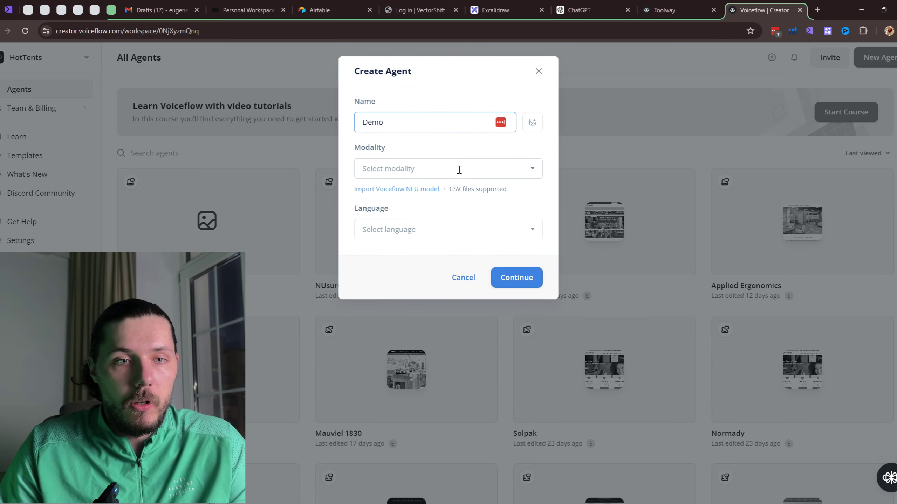
click(459, 170)
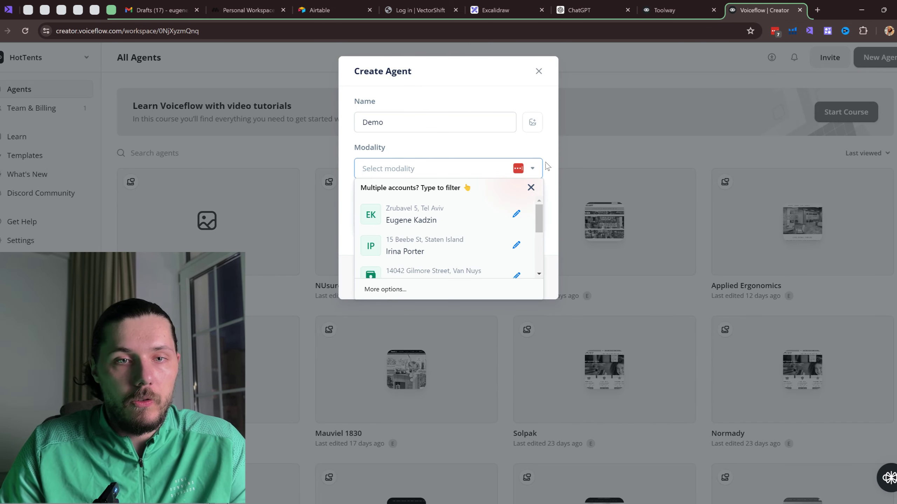
click(519, 168)
click(522, 173)
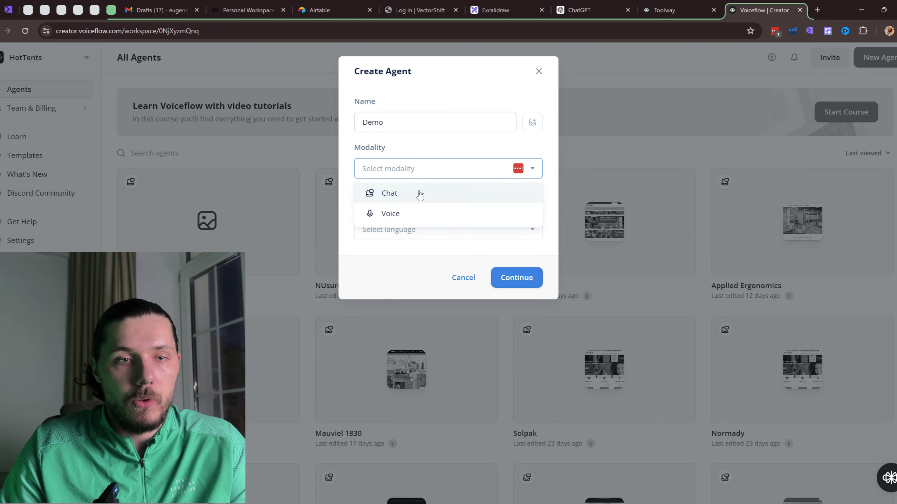
click(390, 193)
click(517, 281)
click(517, 236)
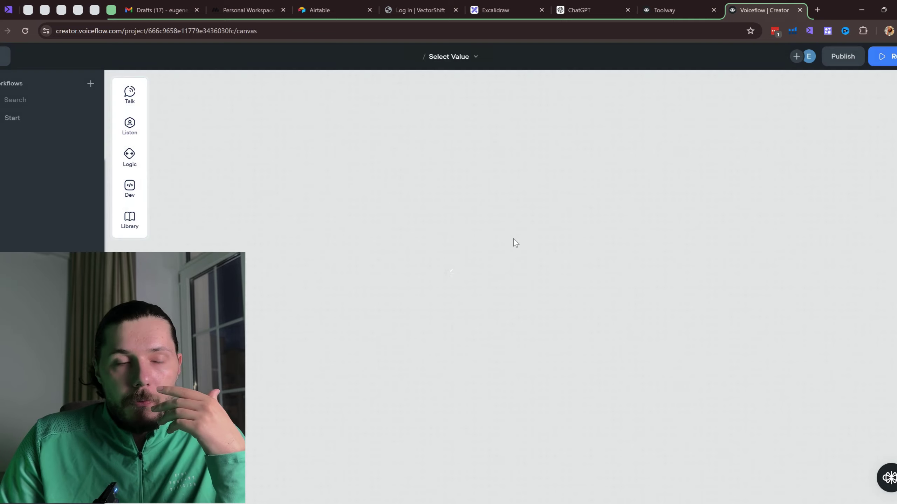
Delete all the template blocks and notes from the Home workflow, keeping only the Start node.
key(ctrl+minus)
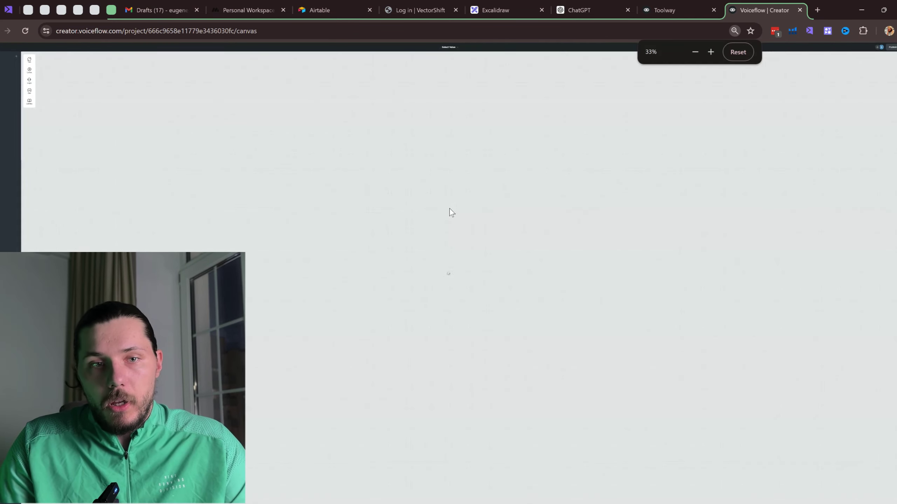
key(ctrl+plus)
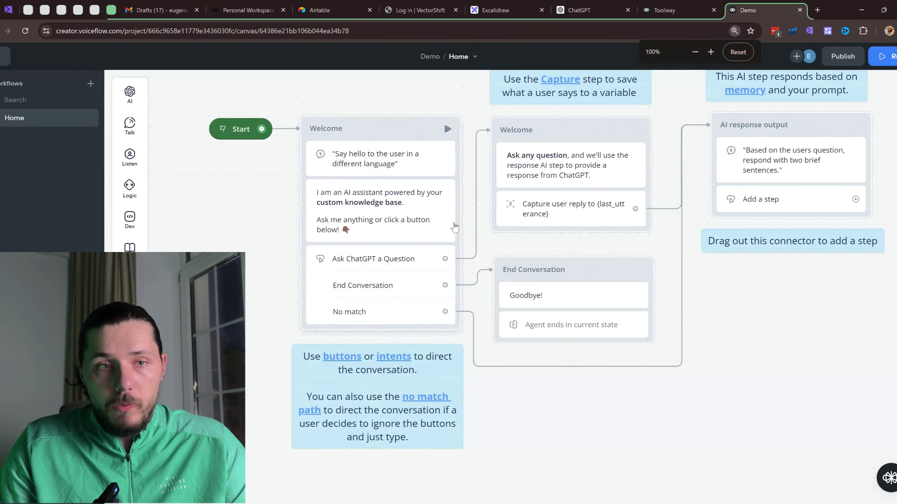
scroll(395, 198, down, 3)
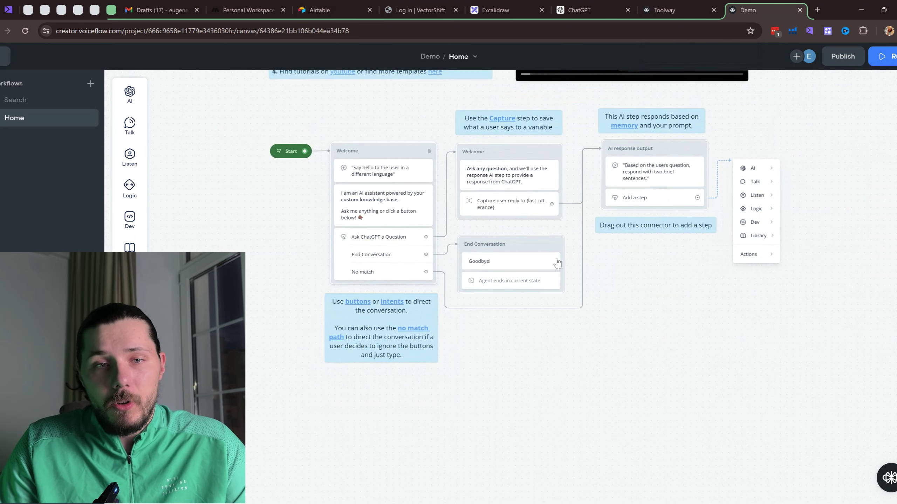
drag(630, 283, 595, 351)
scroll(597, 350, down, 1)
drag(821, 445, 196, 58)
key(Delete)
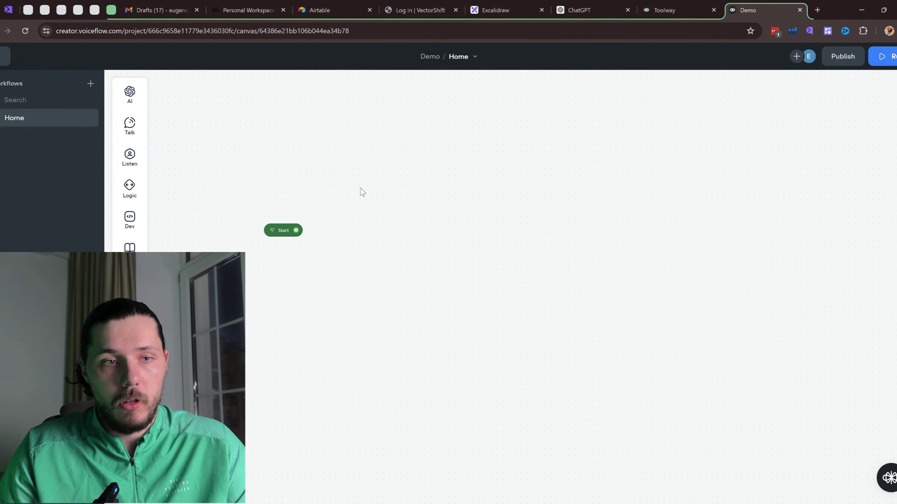
Add a Response AI block beside the Start node with the prompt "greeting the user".
scroll(389, 225, up, 1)
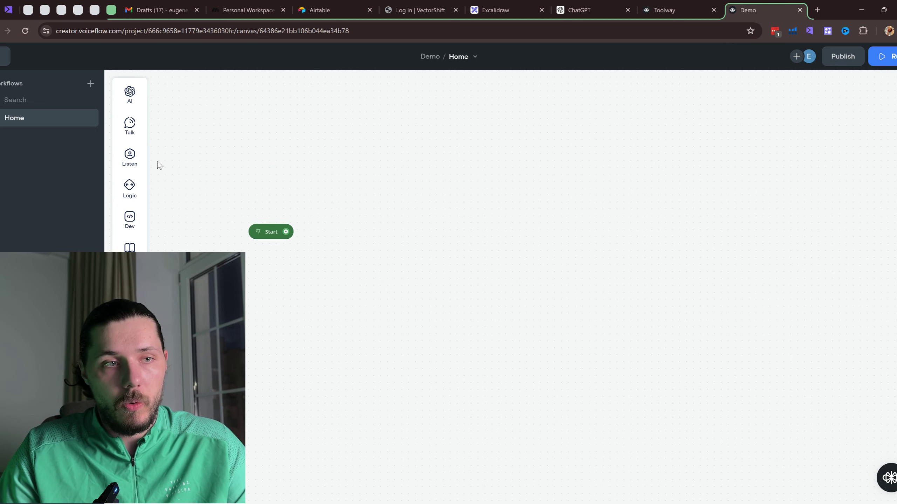
mouse_move(130, 163)
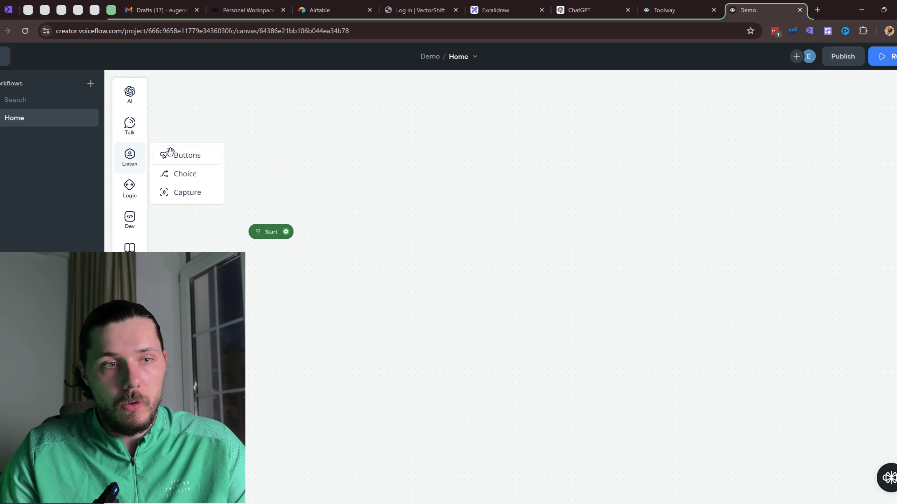
drag(178, 91, 378, 224)
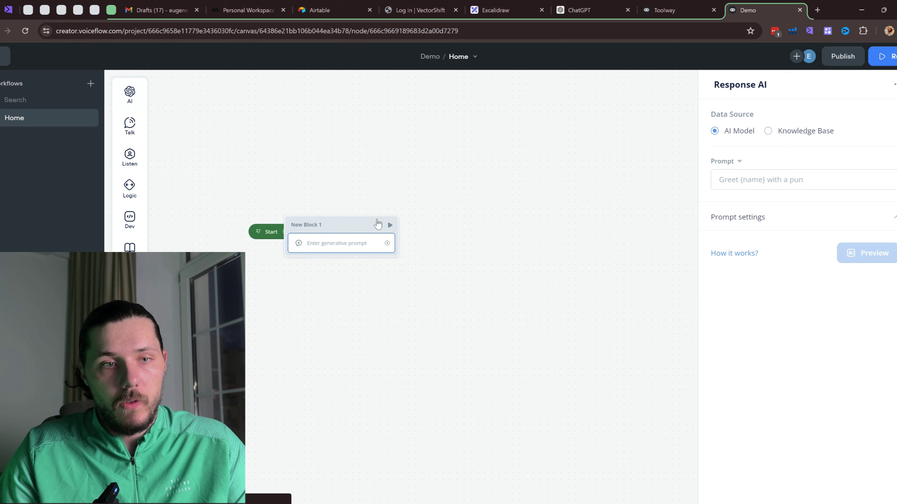
click(795, 180)
text(greeting the user)
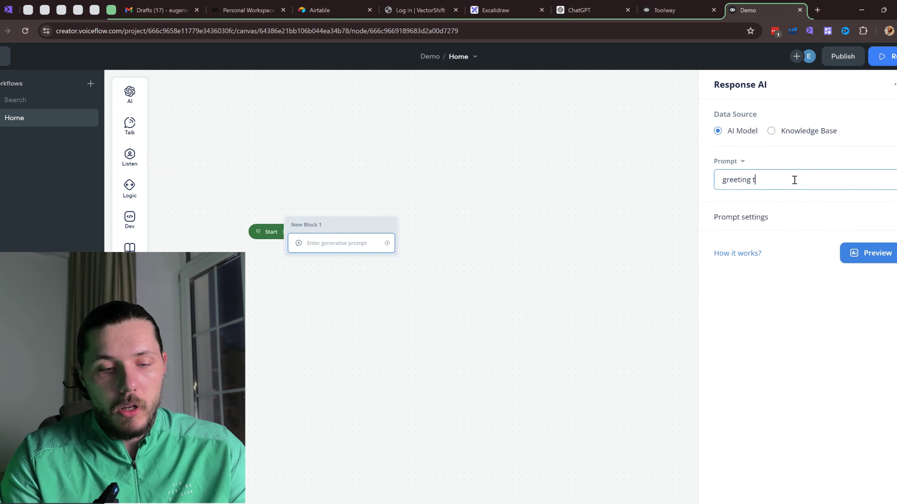
click(507, 217)
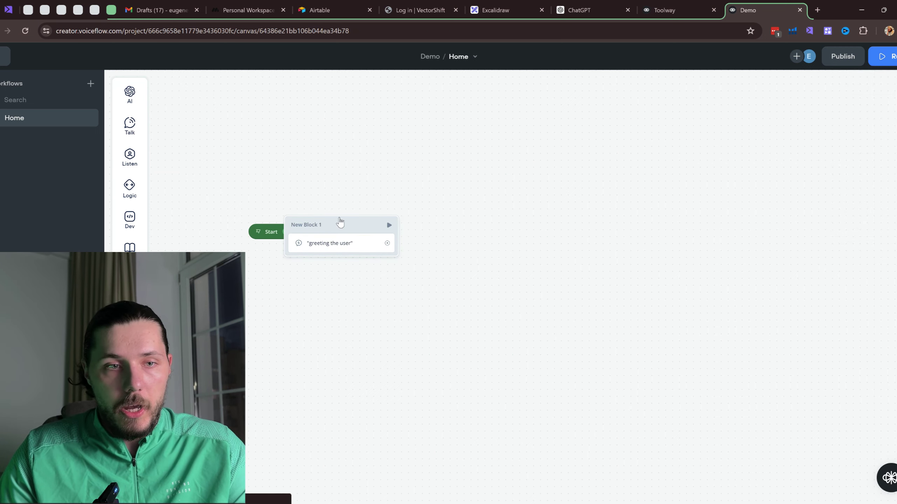
Space the greeting block away from Start, link Start to it, and add a Capture step beneath the greeting prompt.
drag(341, 224, 395, 226)
drag(288, 233, 377, 233)
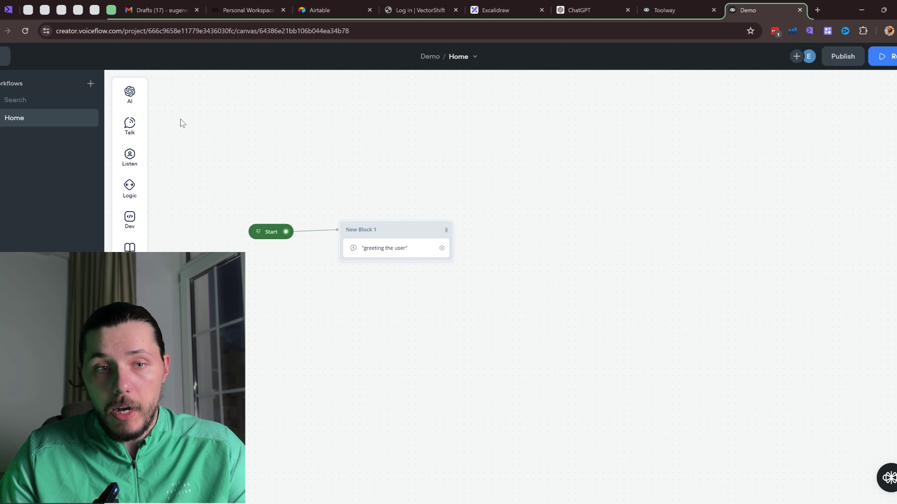
mouse_move(139, 163)
drag(176, 193, 386, 255)
Add a second Response AI block linked from the Capture step and align it with the first block.
drag(445, 276, 572, 222)
mouse_move(622, 234)
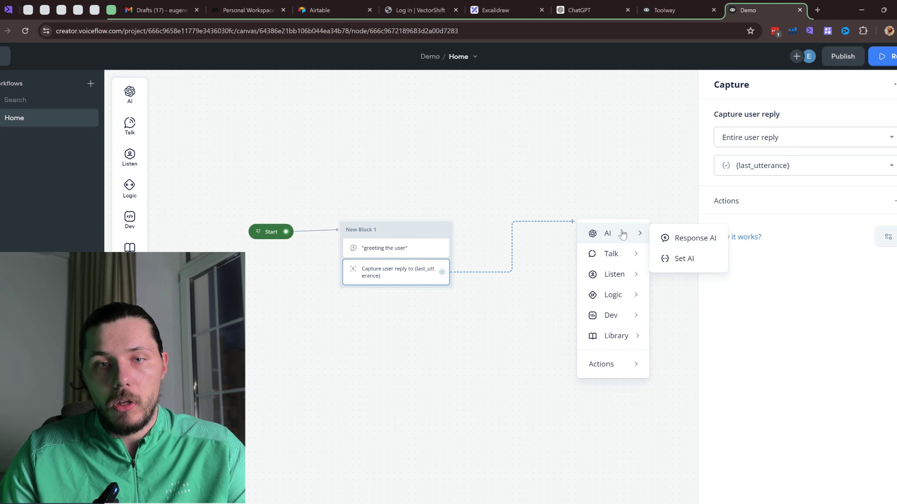
click(691, 238)
drag(635, 205, 587, 230)
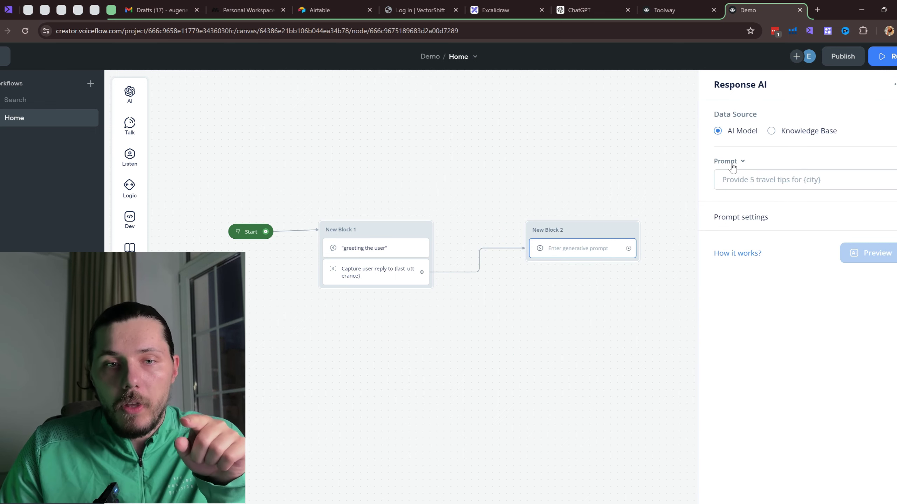
Begin the second block's Response AI prompt with "Respond to user sentence:", after checking which variable the Capture step fills.
scroll(597, 263, up, 1)
scroll(597, 262, up, 1)
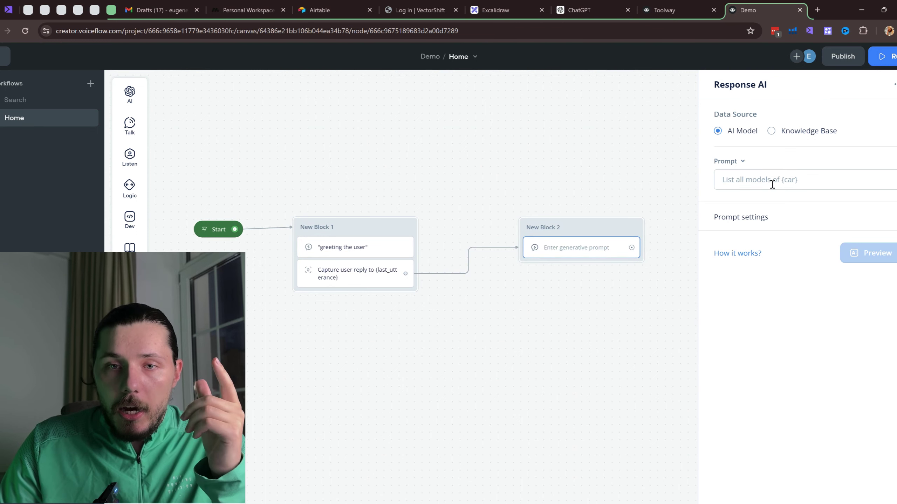
click(756, 181)
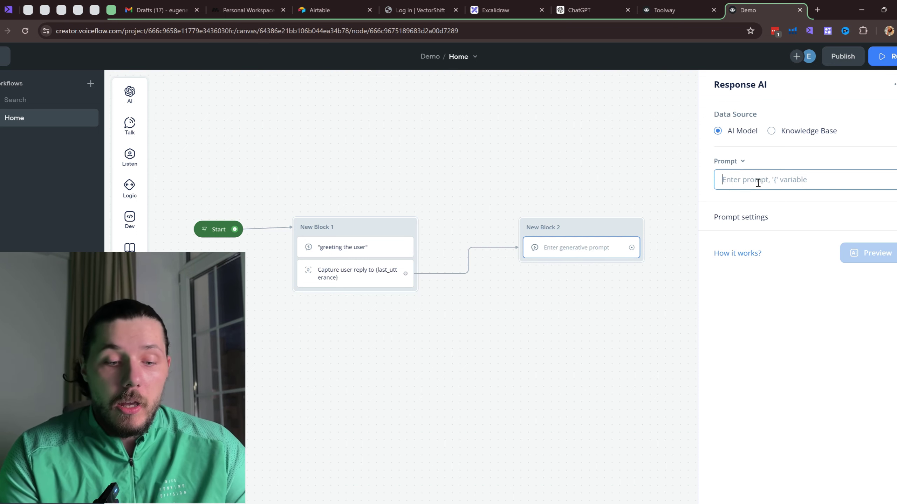
click(359, 281)
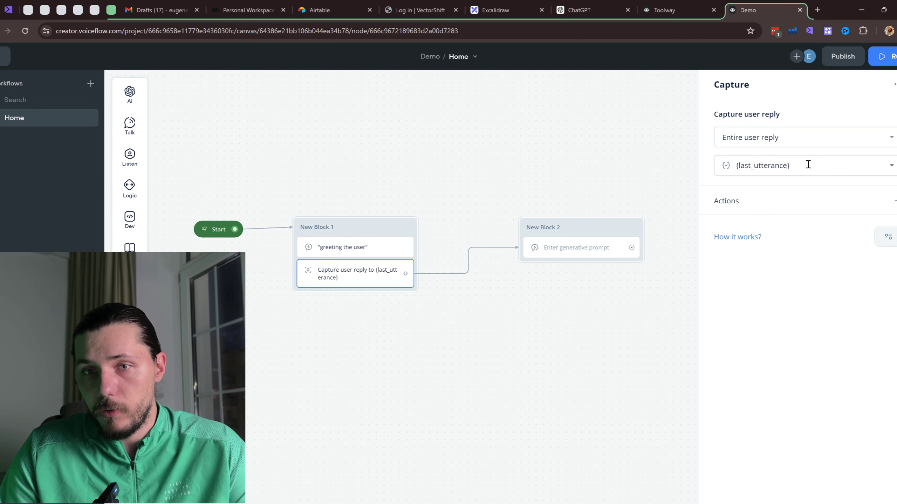
click(581, 249)
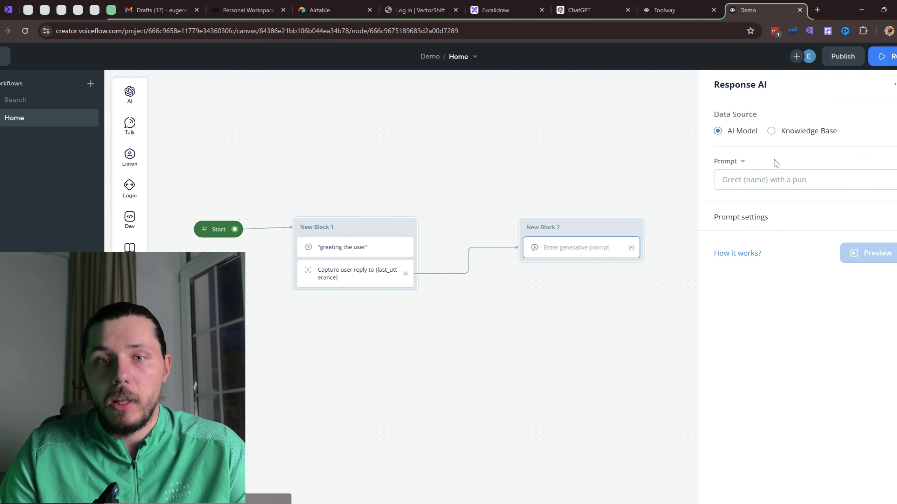
click(768, 179)
text(Respons)
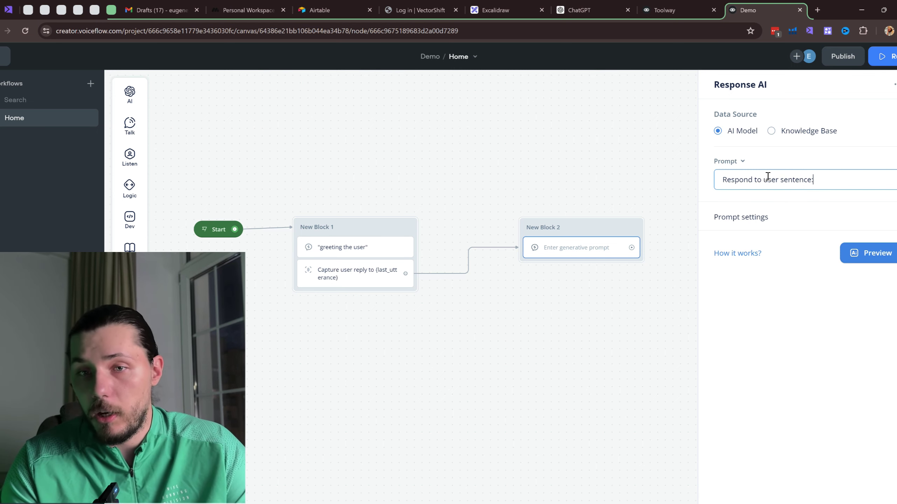
text(to user sentence:)
key(Return)
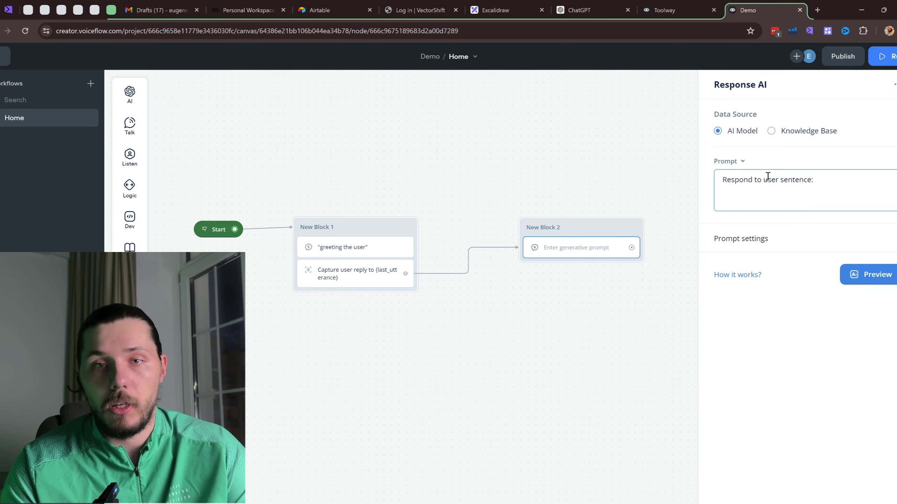
Add the {last_utterance} variable and the instruction "Be short, and straightforward" on separate lines of the prompt.
text({last)
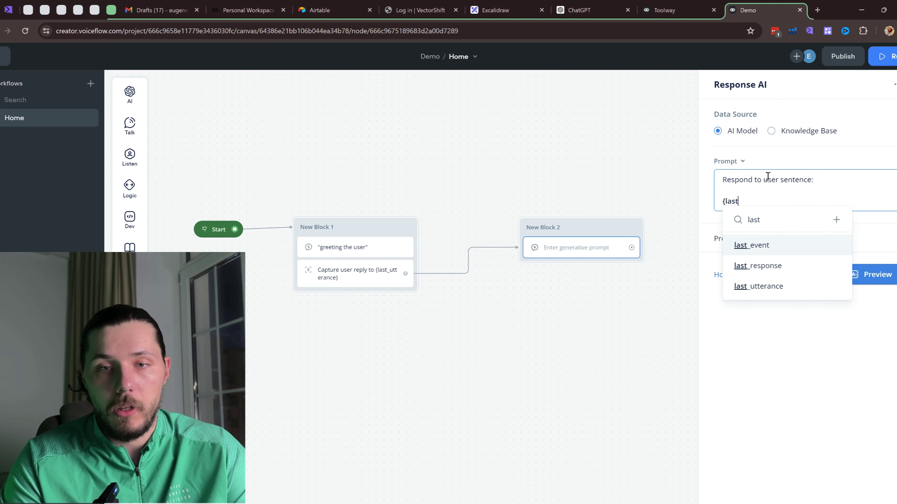
click(800, 284)
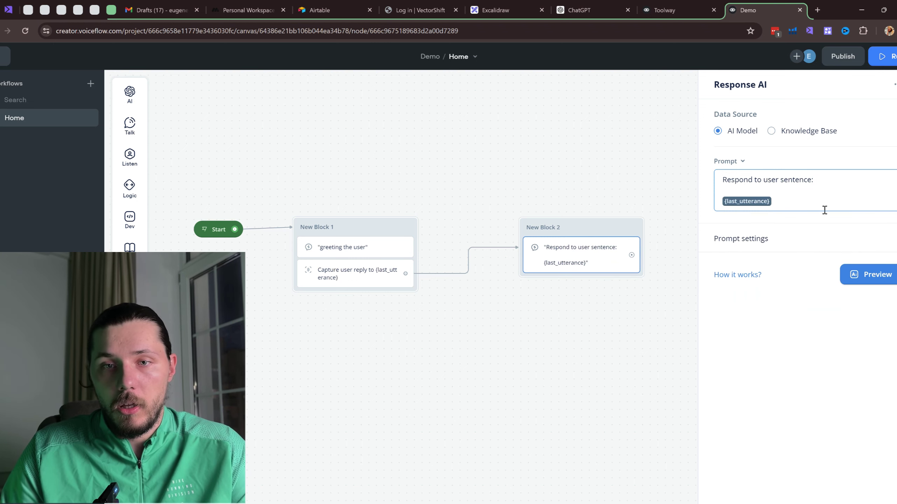
key(Return)
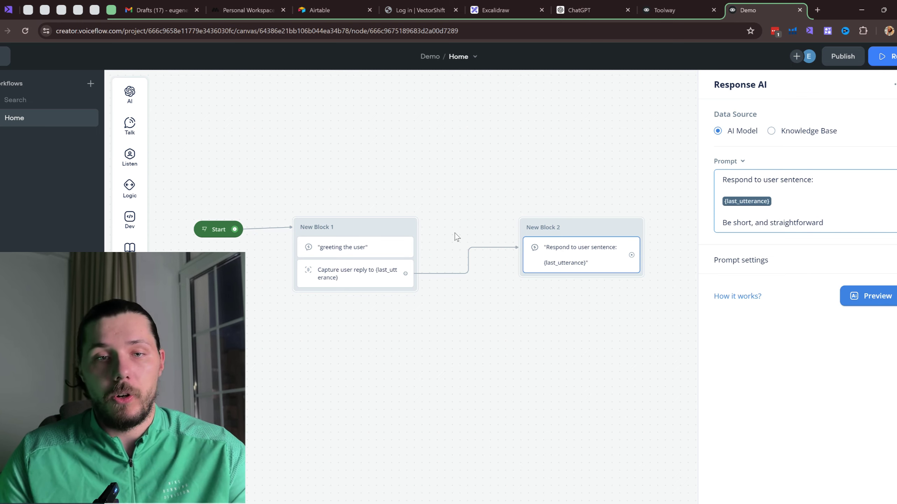
click(424, 373)
Add a new Capture block beyond the second Response AI block and link the response to it.
drag(541, 361, 399, 315)
scroll(409, 306, down, 1)
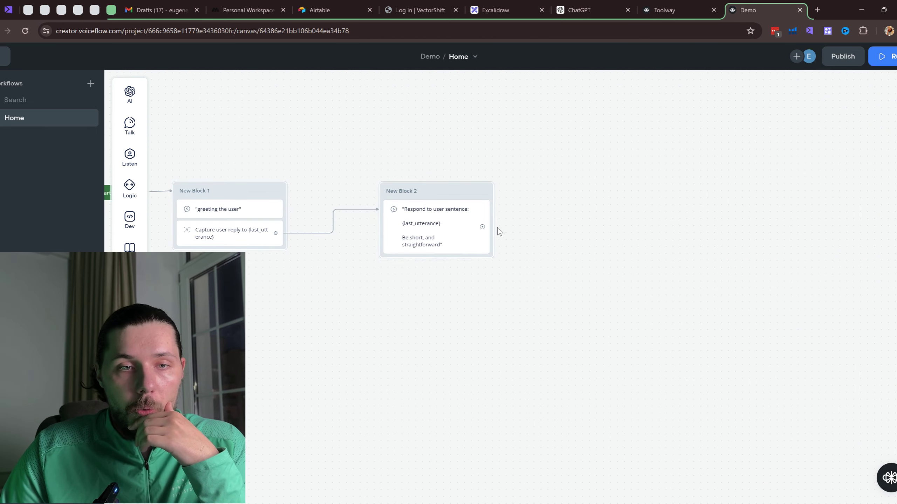
mouse_move(134, 157)
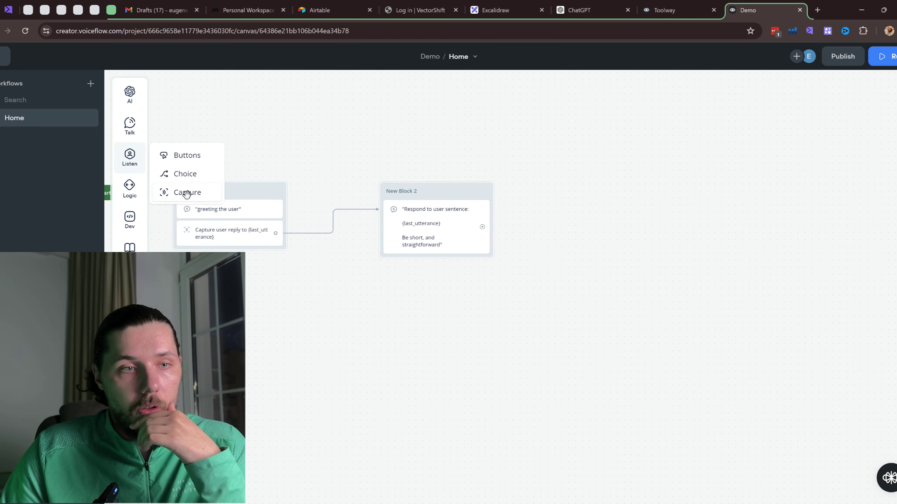
drag(186, 193, 621, 186)
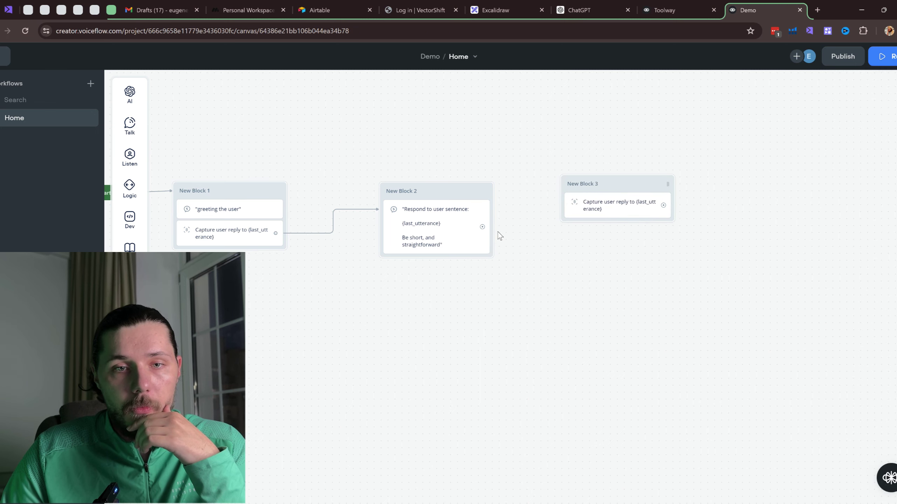
drag(483, 226, 594, 185)
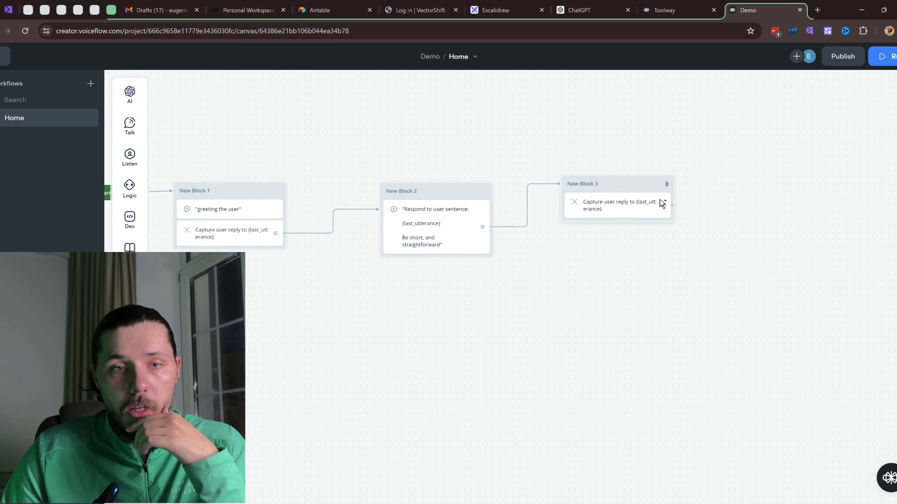
Link the new Capture step back to the second Response AI block to form a loop, and tidy the connector's route.
drag(663, 205, 688, 138)
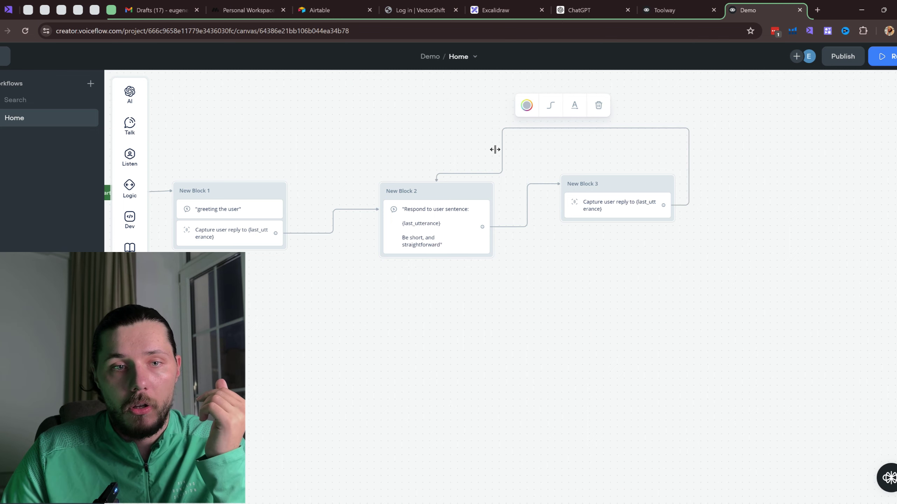
click(430, 215)
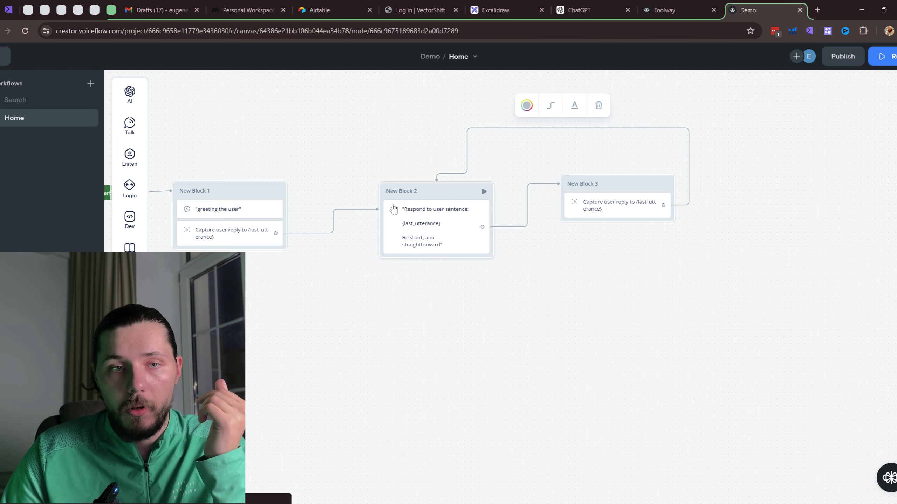
click(380, 154)
Review the second block's Response AI step, examining its prompt text and the {last_utterance} variable.
click(883, 56)
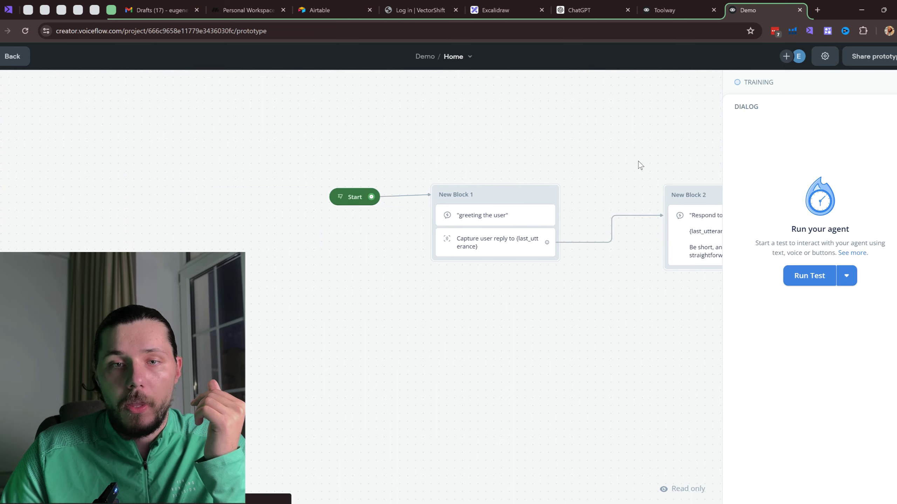
key(Escape)
click(686, 242)
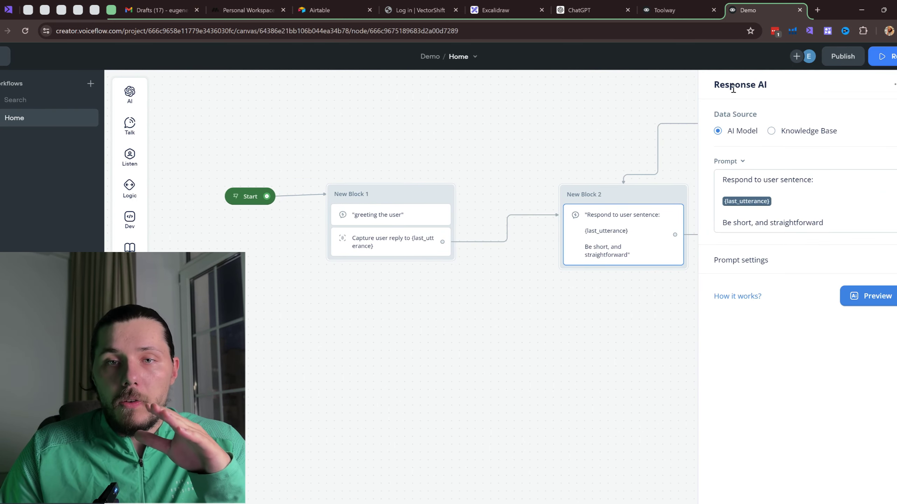
drag(714, 87, 768, 84)
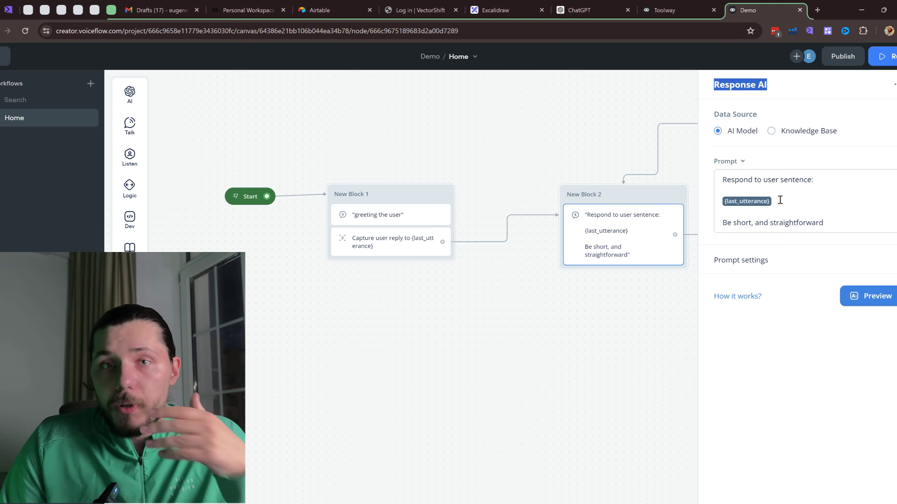
click(734, 179)
drag(748, 181, 723, 179)
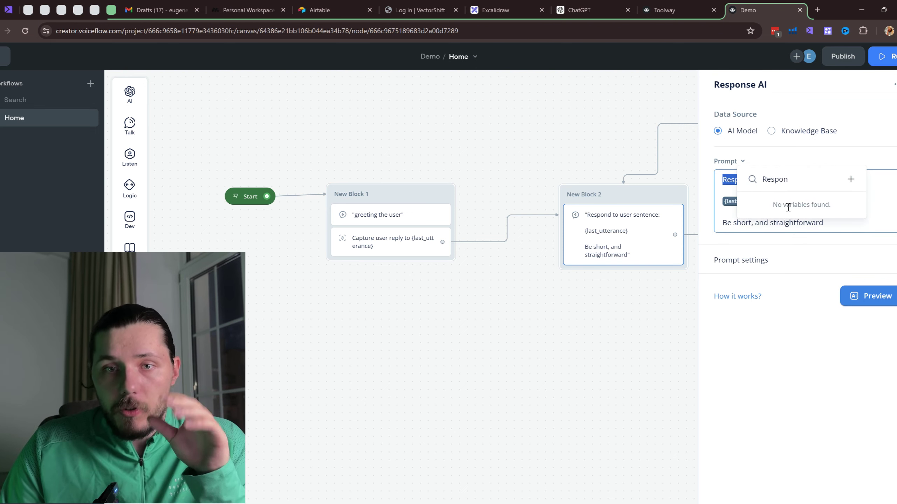
click(723, 180)
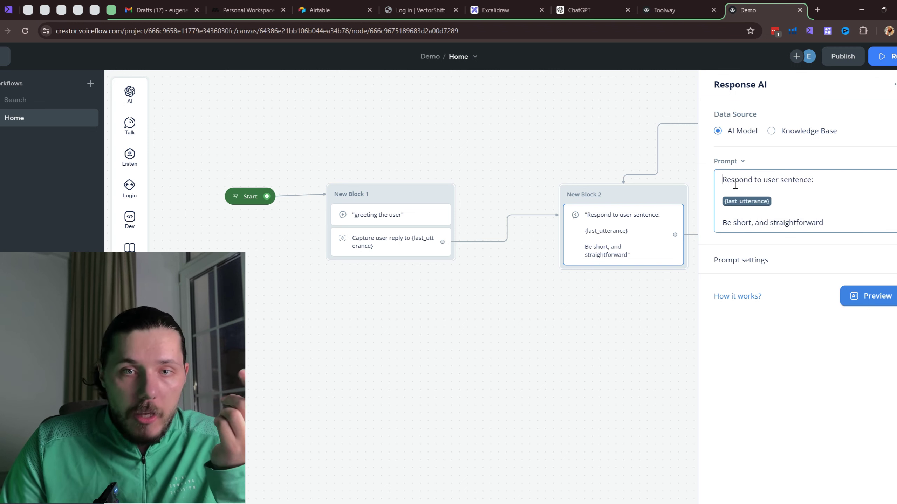
drag(723, 181, 797, 195)
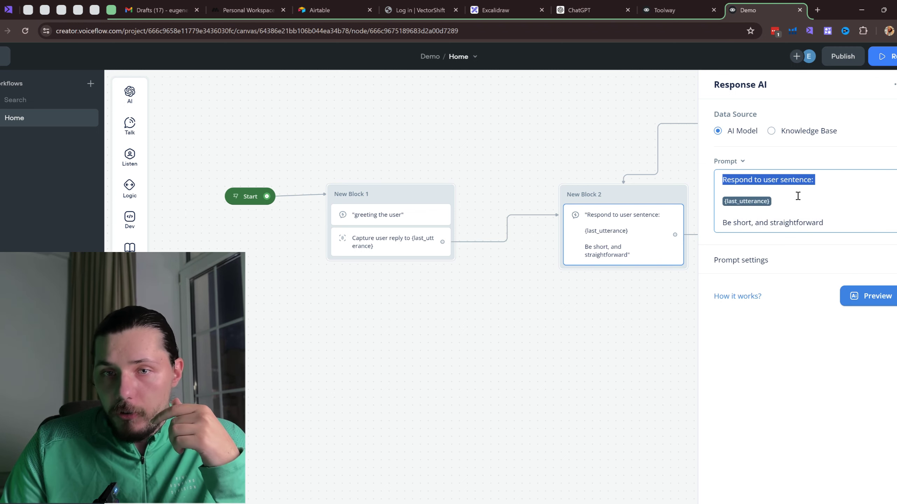
click(782, 187)
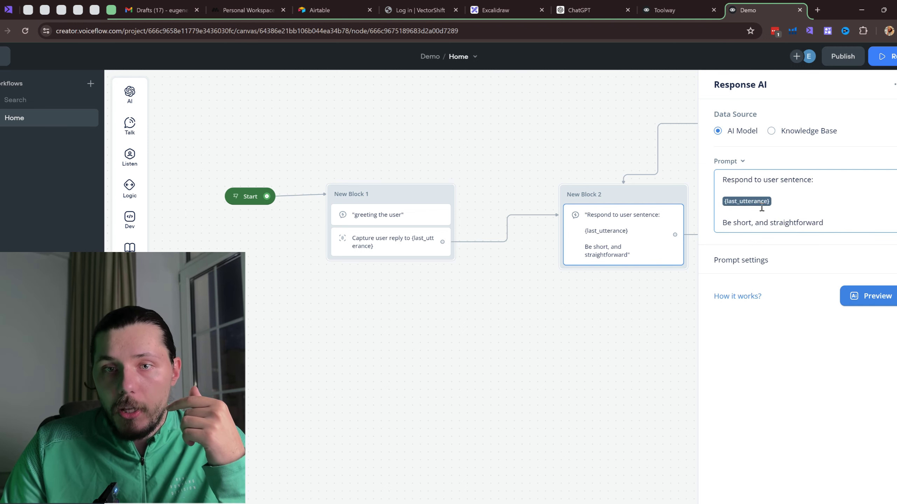
Start a test run of the agent and answer its greeting with "Hi".
click(885, 56)
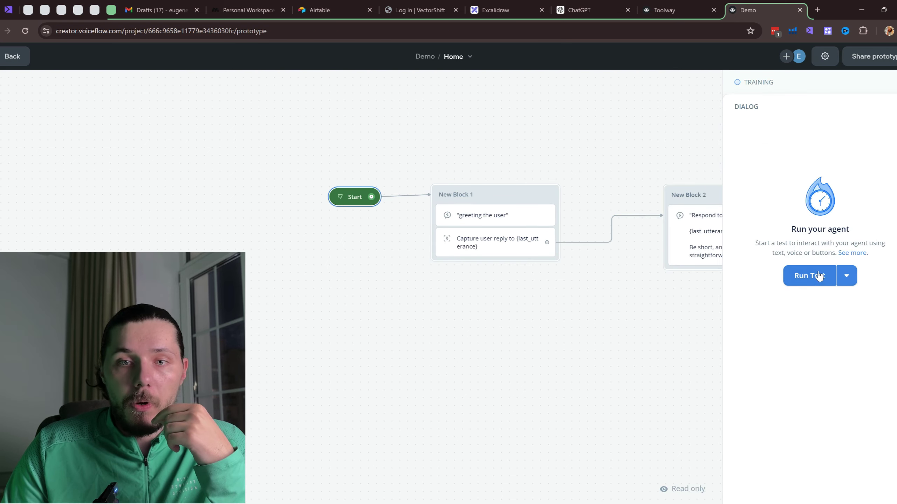
click(809, 276)
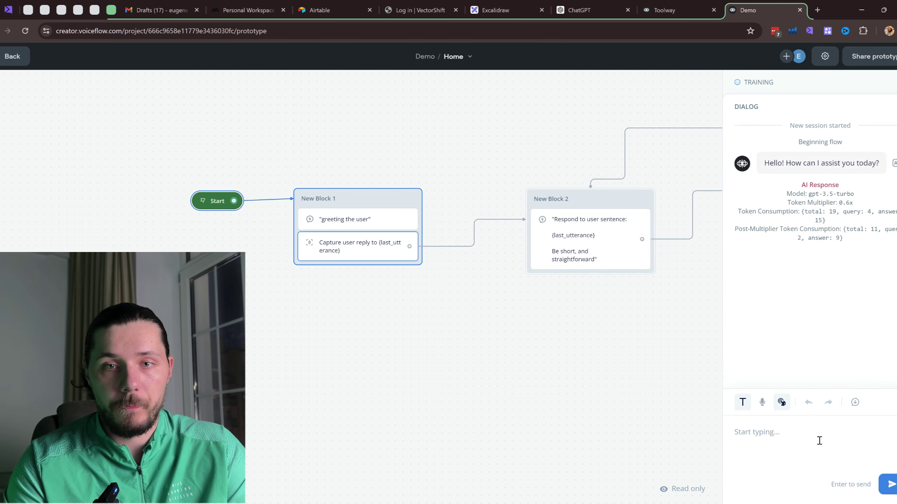
text(Hi)
key(Return)
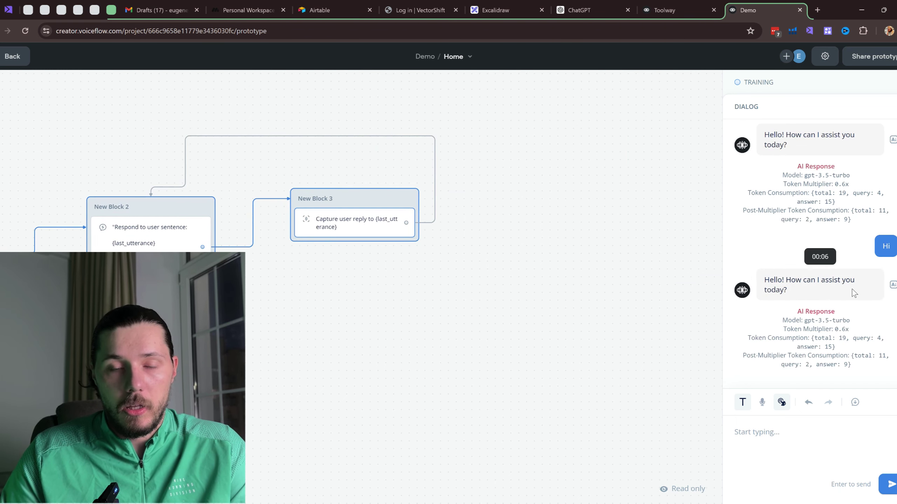
Send the test agent a message stating the user's first name.
text(M yname is E)
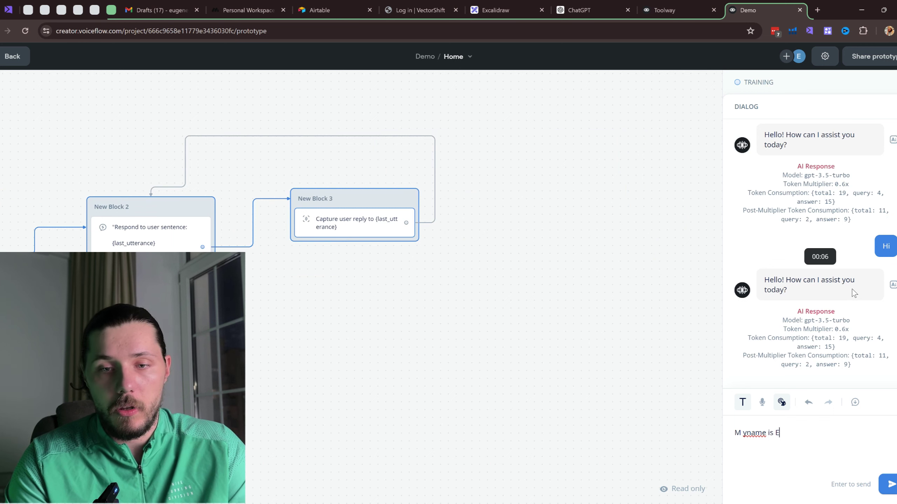
text(ugene)
key(Return)
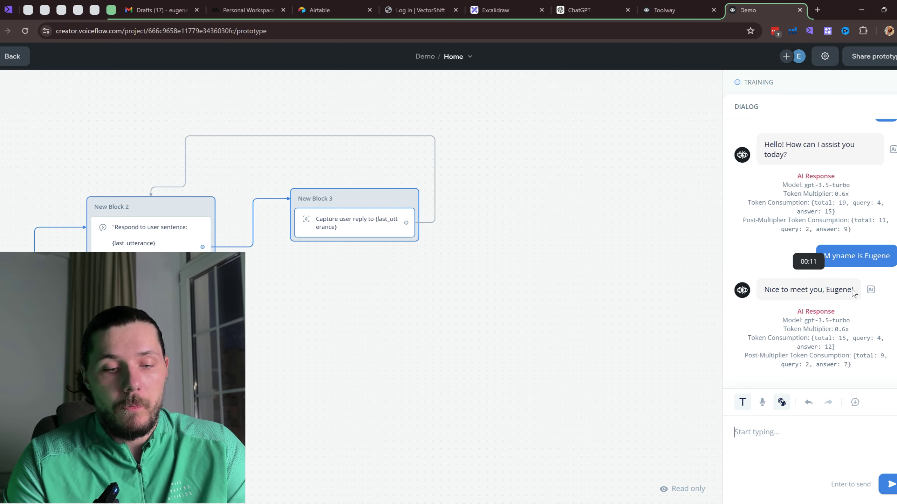
Test the agent's memory by asking "What is the weather?" and "What is my name?", review the replies, and leave the test.
text(What is the weather?)
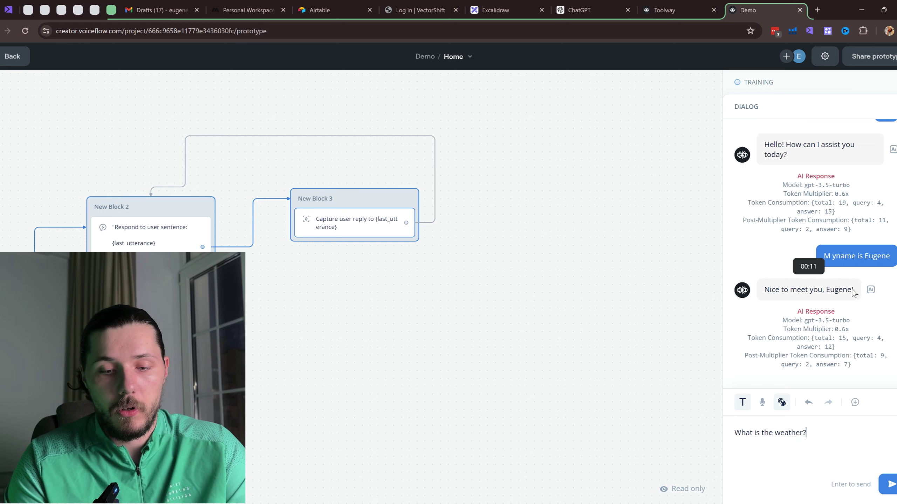
key(Return)
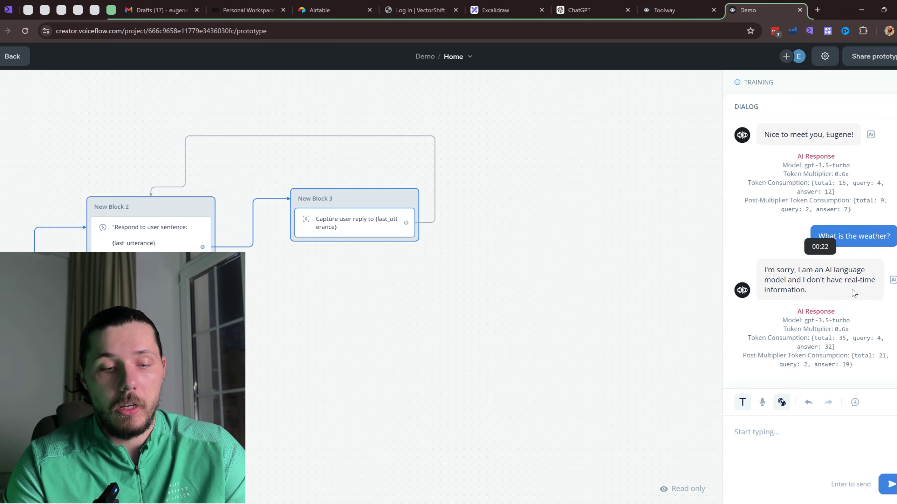
text(What is my name?)
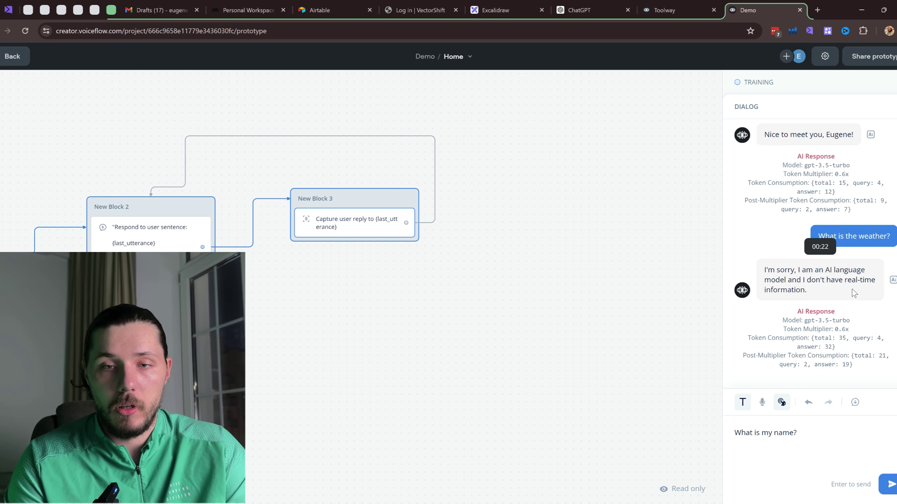
key(Return)
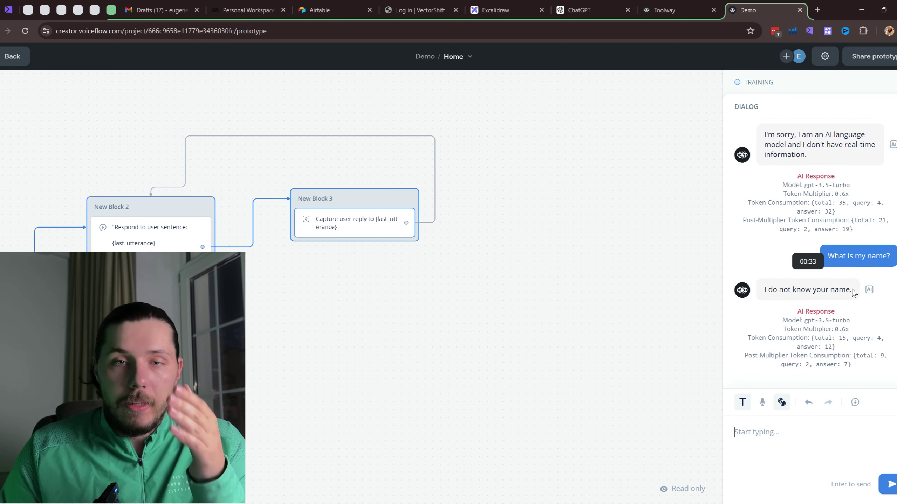
scroll(854, 294, up, 3)
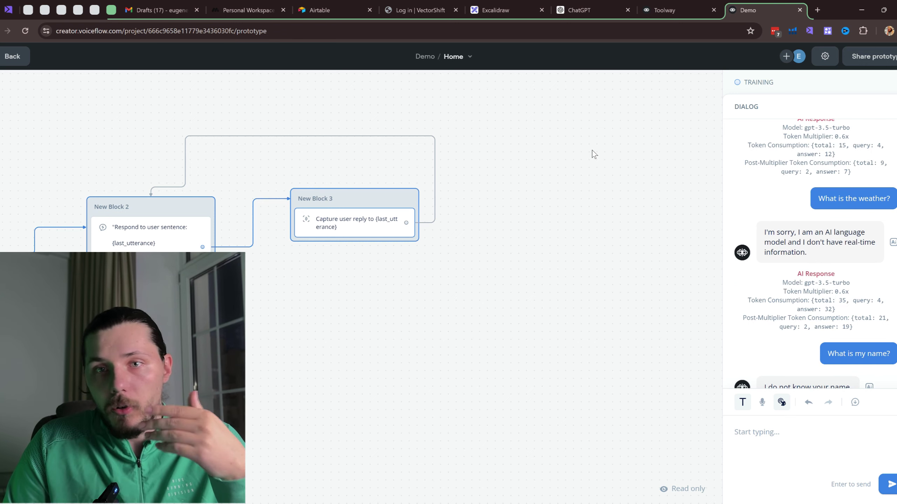
key(Escape)
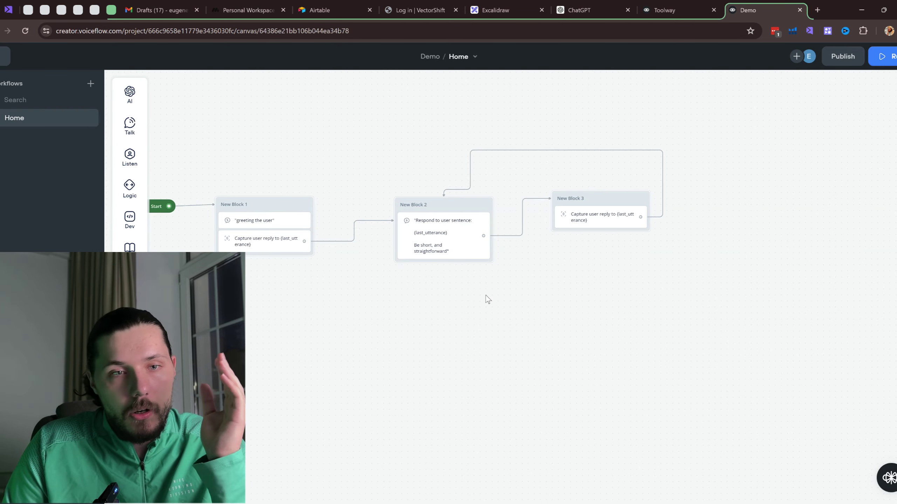
Set the Response AI step in New Block 2 to respond using memory and prompt, and close its settings.
scroll(387, 292, up, 2)
click(465, 260)
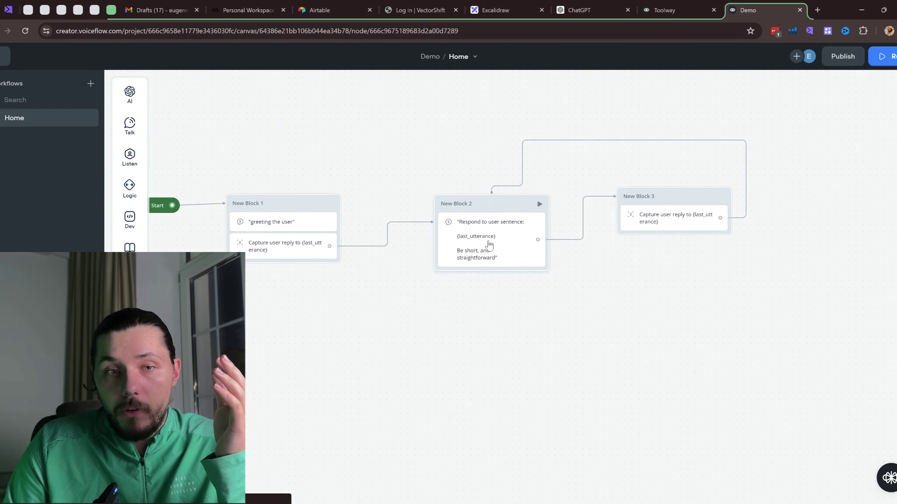
click(736, 163)
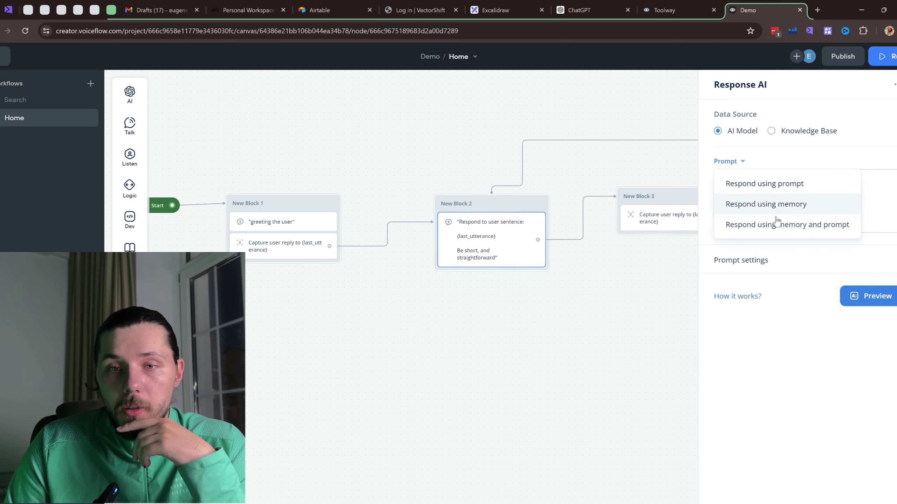
click(803, 227)
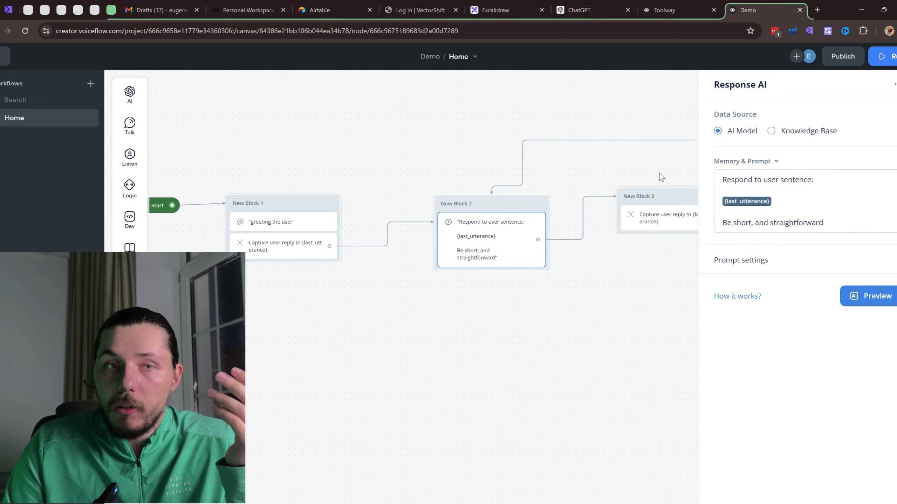
drag(656, 170, 637, 168)
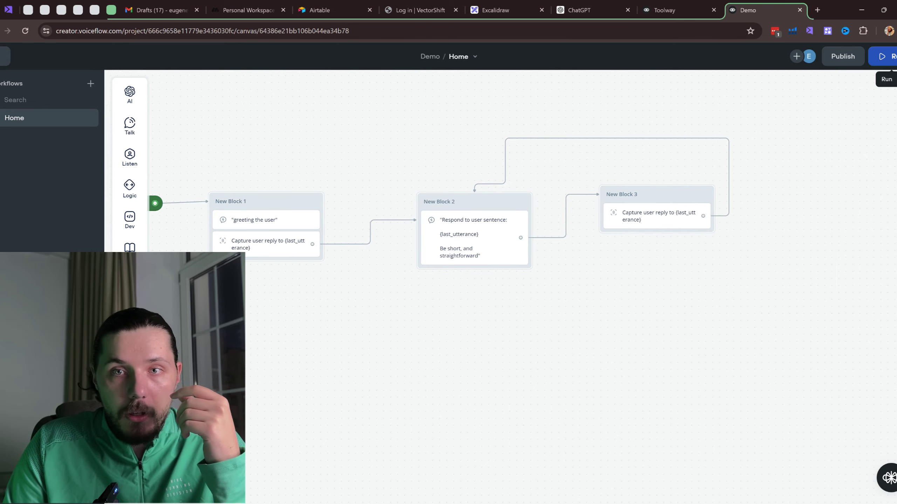
Start a new test run of the agent and send a greeting that states the user's first name.
click(883, 56)
click(798, 279)
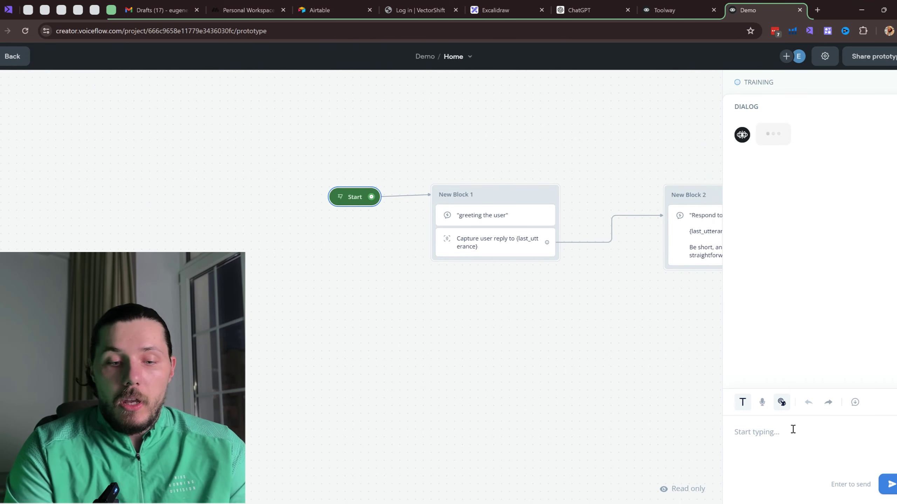
text(hi m)
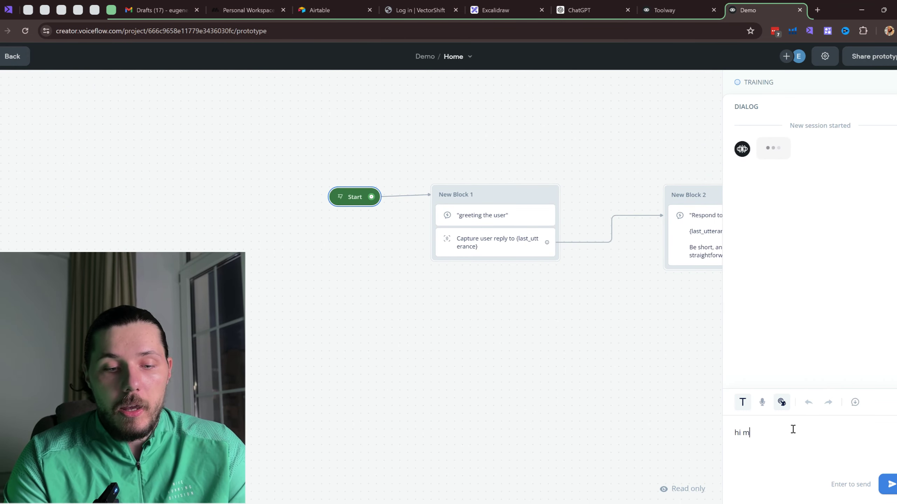
text(y name is Eugene)
key(Return)
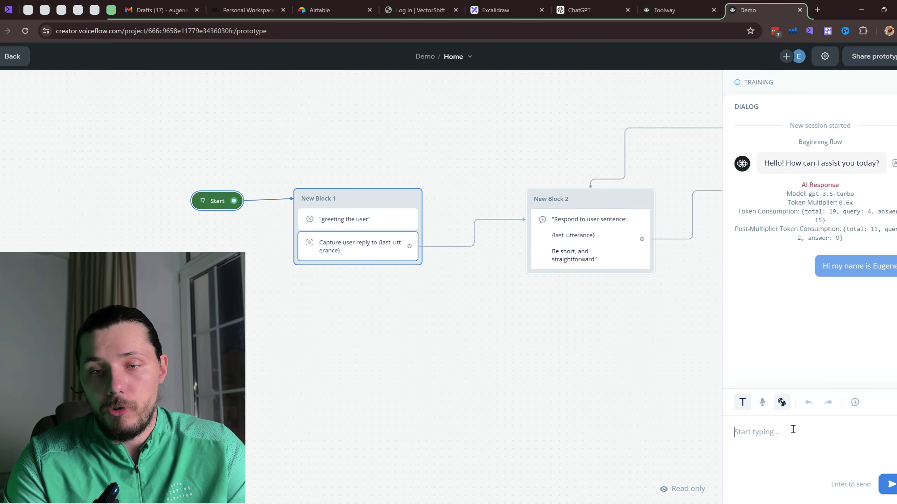
Ask the test agent "what is the weather" followed by "what is my nam?".
text(what is the weather)
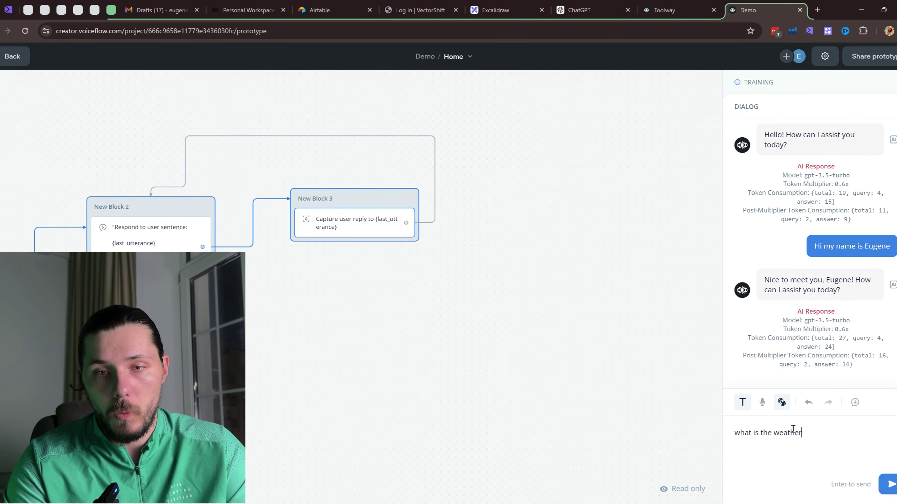
key(Return)
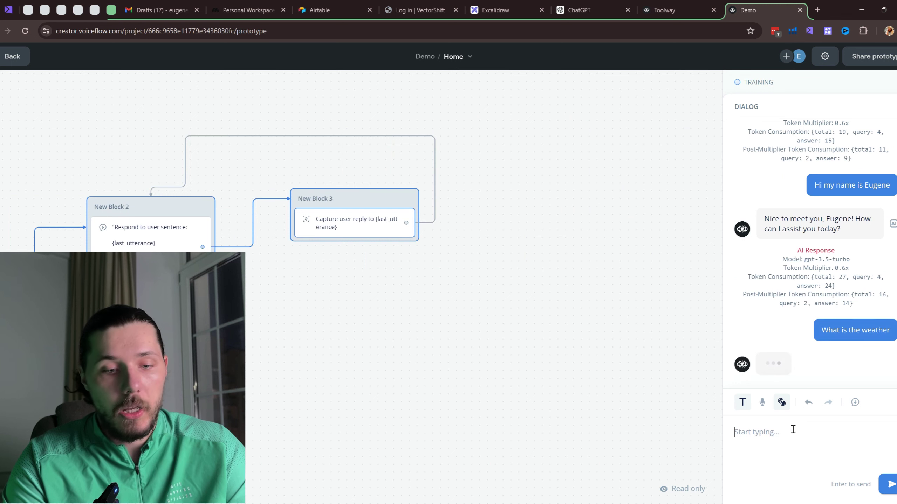
text(what is my name)
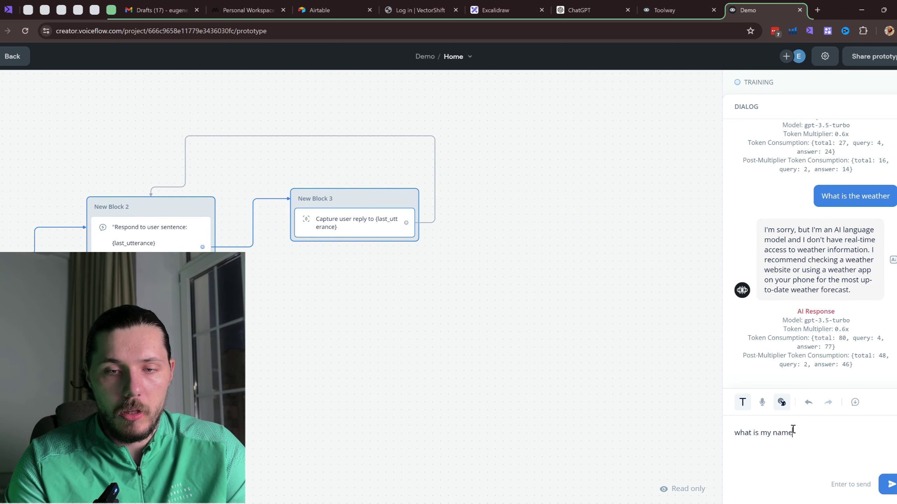
key(BackSpace)
text(?)
key(Return)
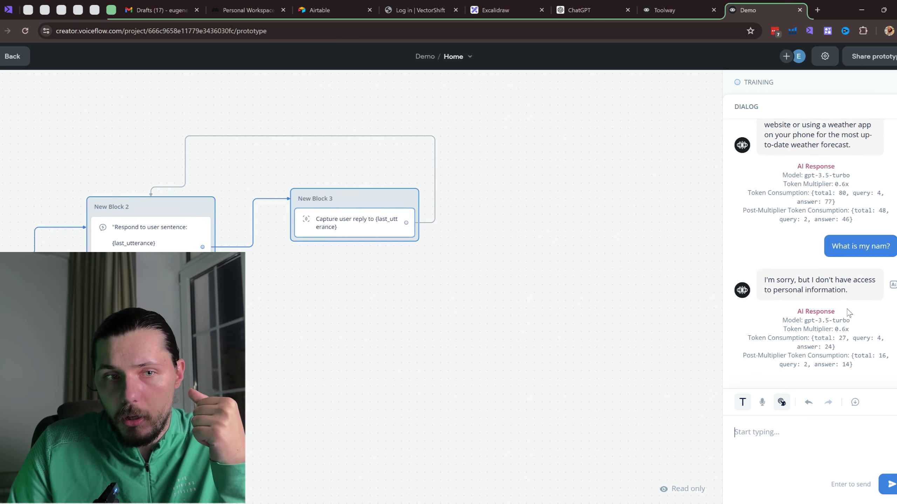
Check the earlier replies and ask the test agent "Can you repeat what was my last sentence?".
scroll(848, 310, up, 3)
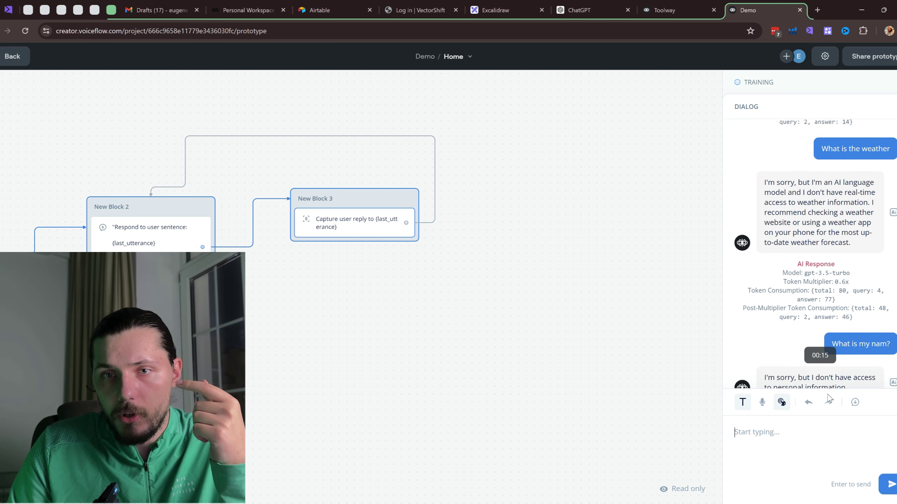
text(Can you )
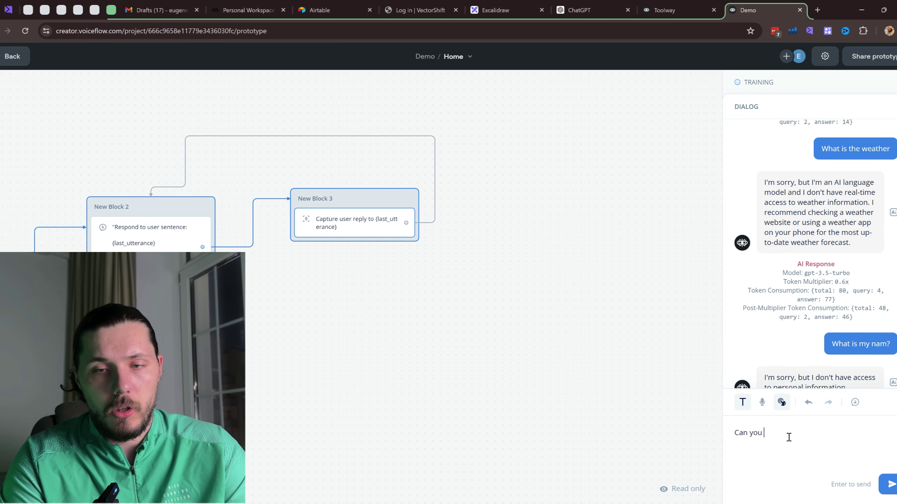
text(repeat)
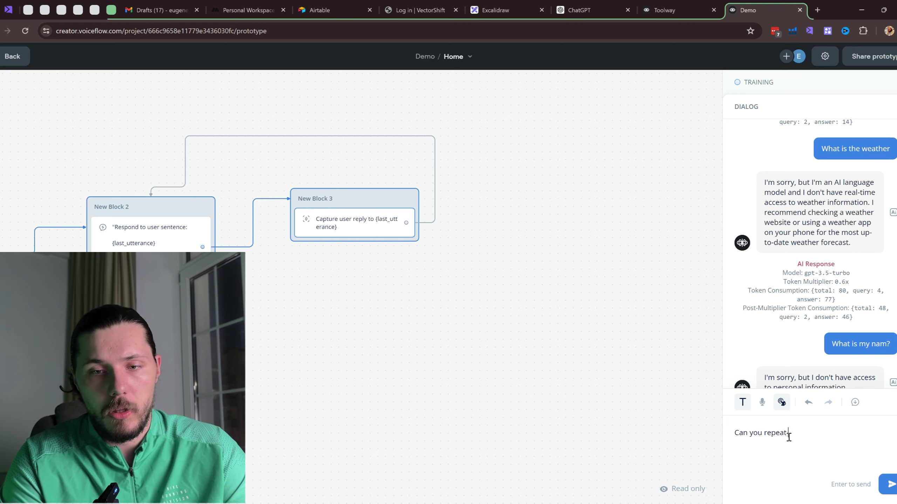
text( what was )
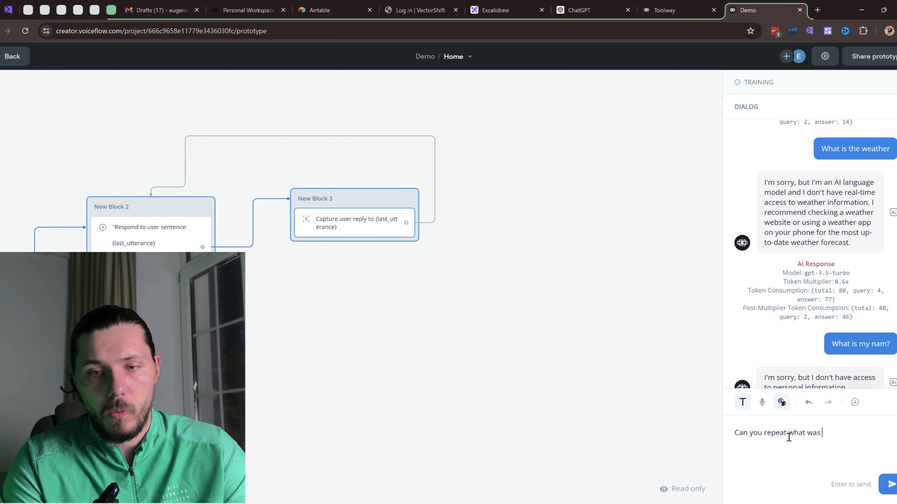
text(my last )
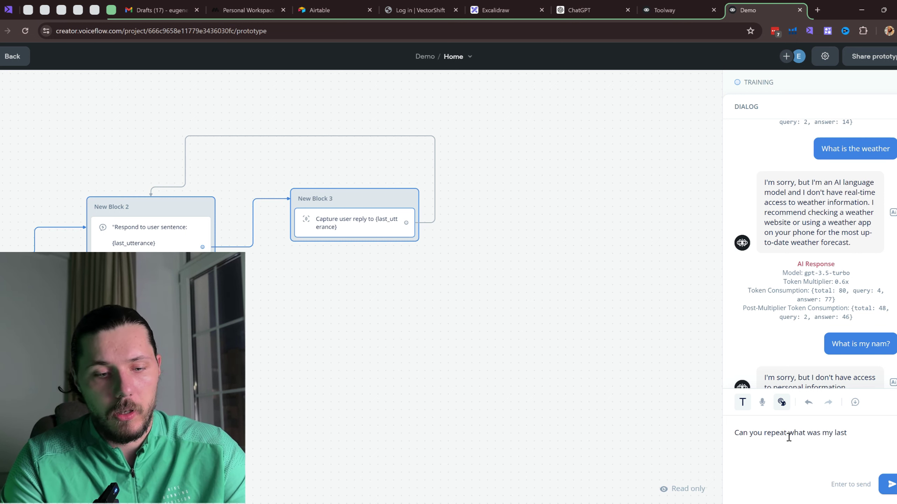
text(sentence?)
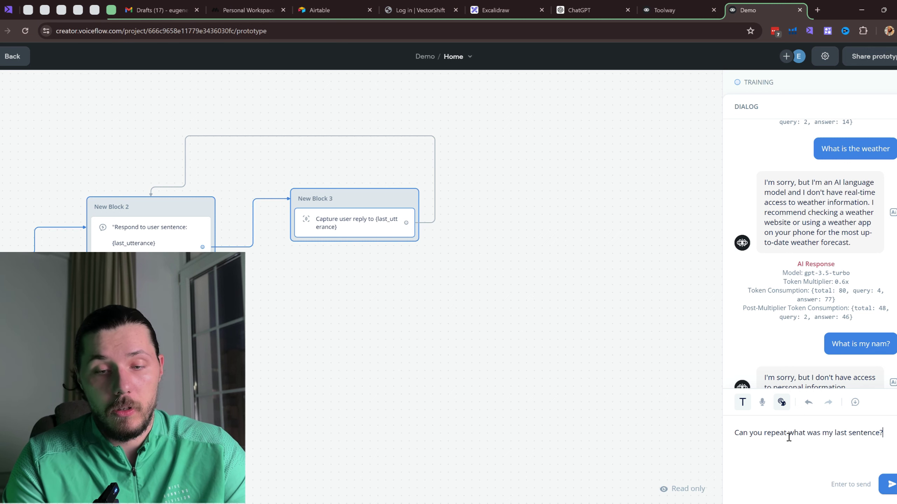
key(Return)
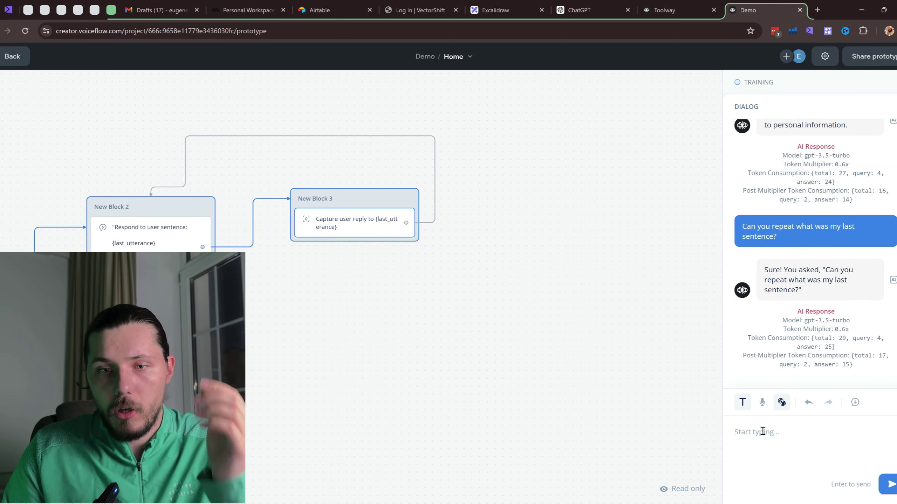
Send the test agent the follow-up "NO, before that where I mentioned my name".
text(NO, befo)
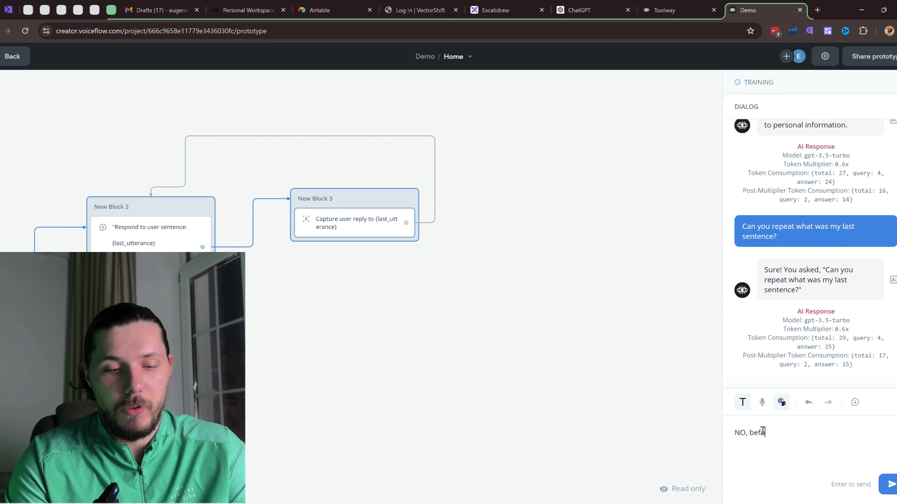
text(re that wher)
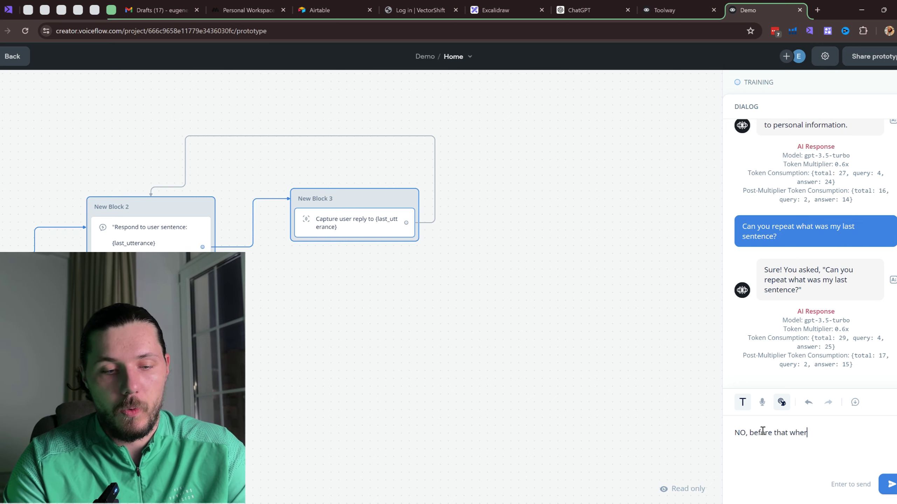
text(e I mentioned my name)
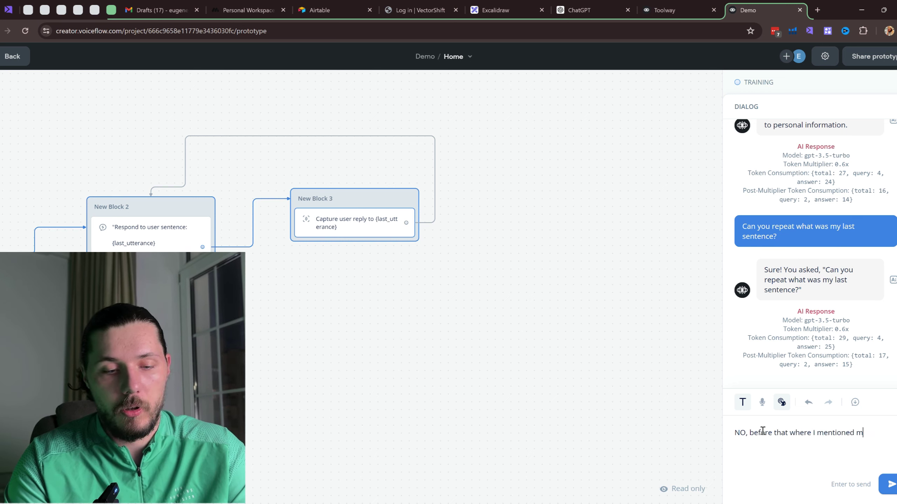
key(Return)
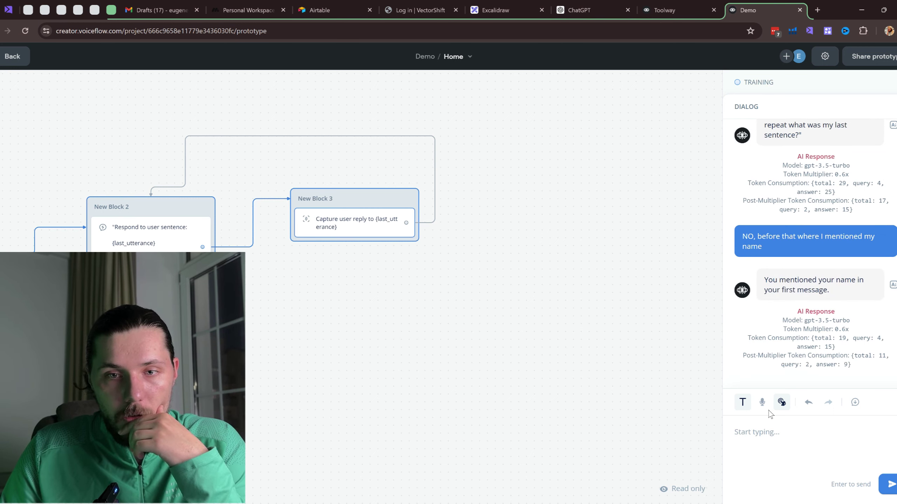
Review the whole test dialog, comparing the agent's replies with the user's messages and the block flow.
scroll(806, 312, up, 5)
scroll(806, 312, up, 10)
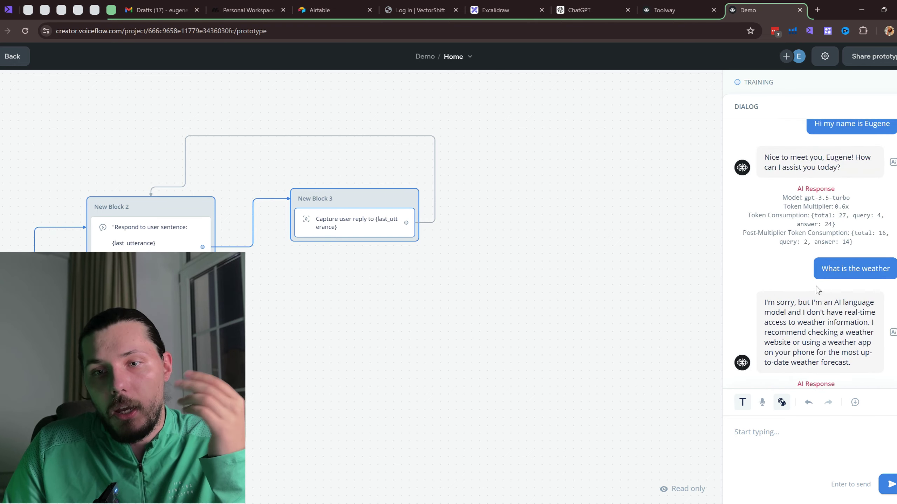
scroll(847, 262, down, 10)
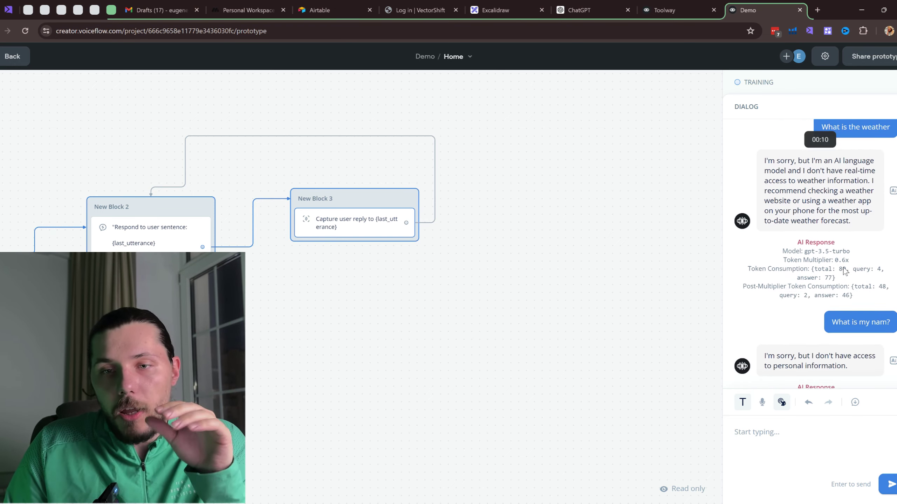
scroll(321, 330, left, 5)
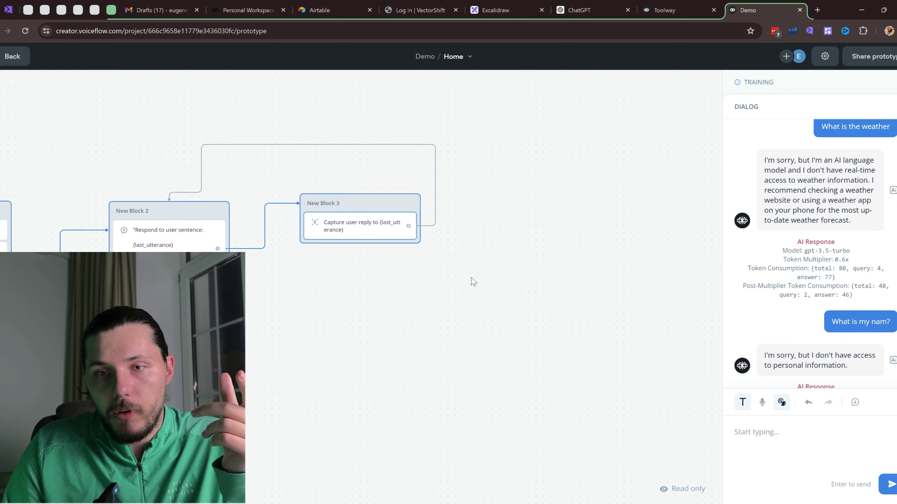
scroll(849, 247, up, 5)
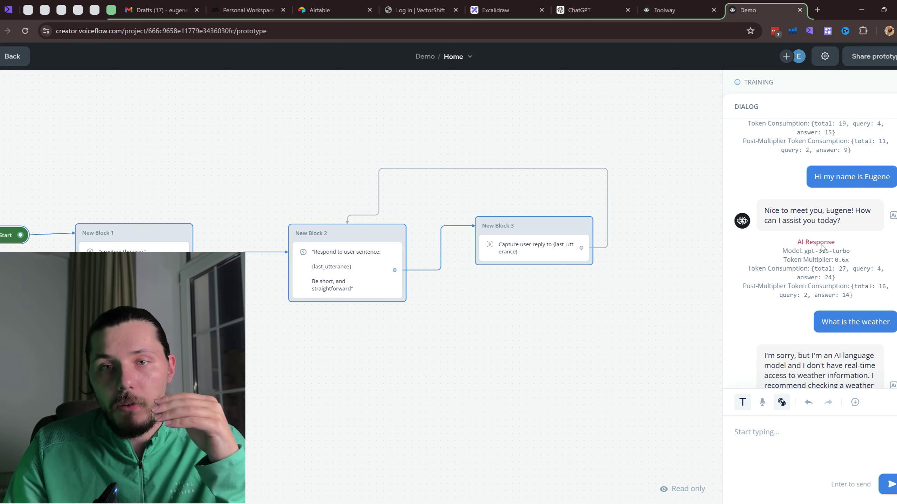
scroll(822, 212, up, 3)
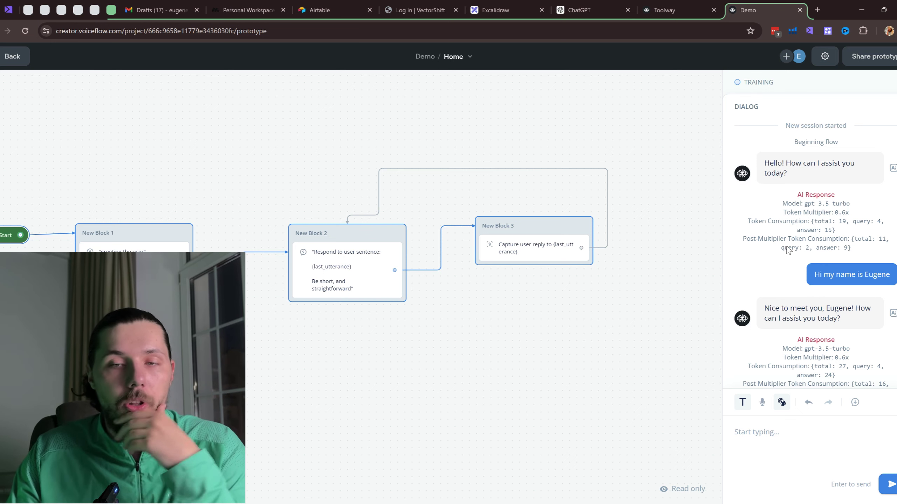
scroll(826, 216, down, 15)
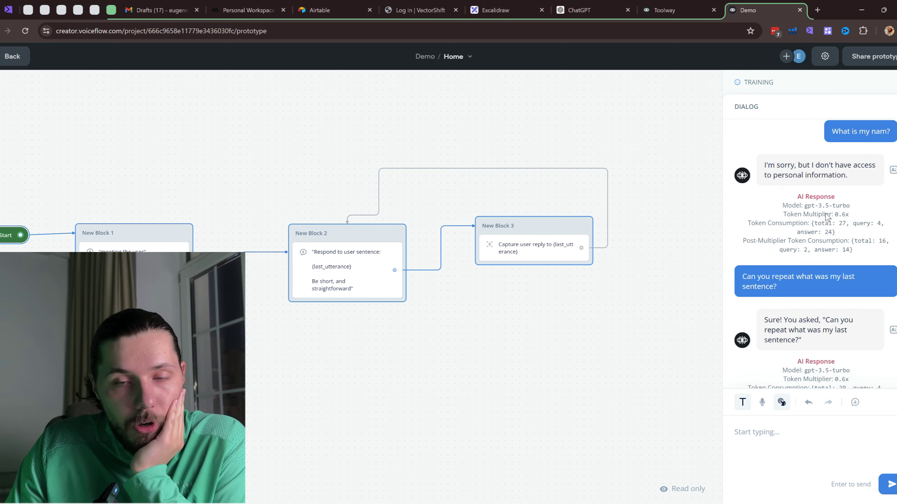
scroll(826, 216, down, 5)
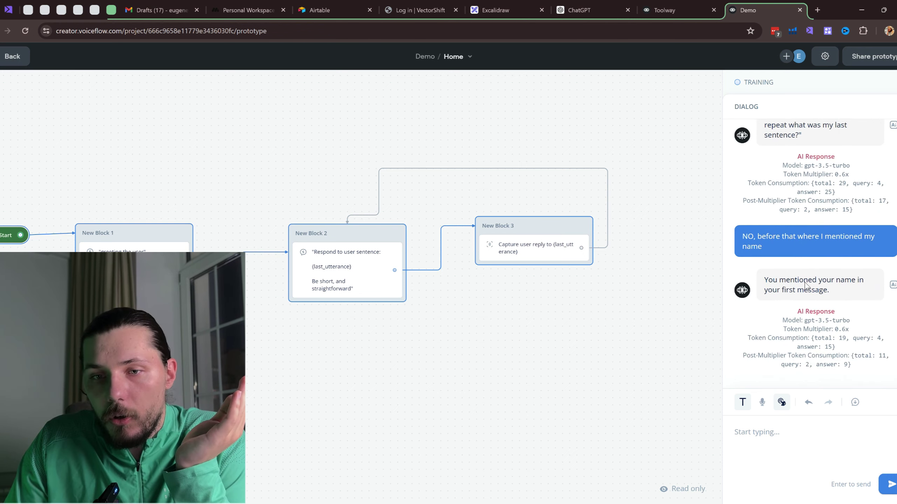
scroll(812, 269, up, 5)
scroll(879, 247, down, 1)
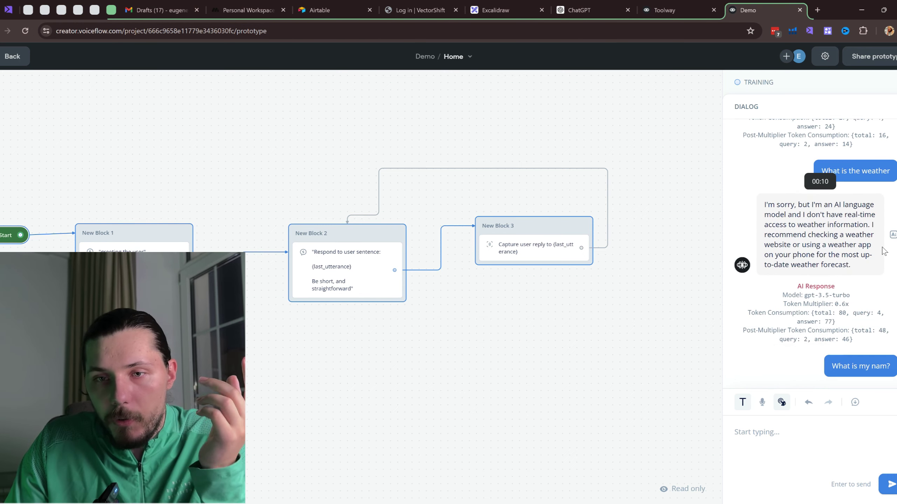
scroll(865, 268, down, 5)
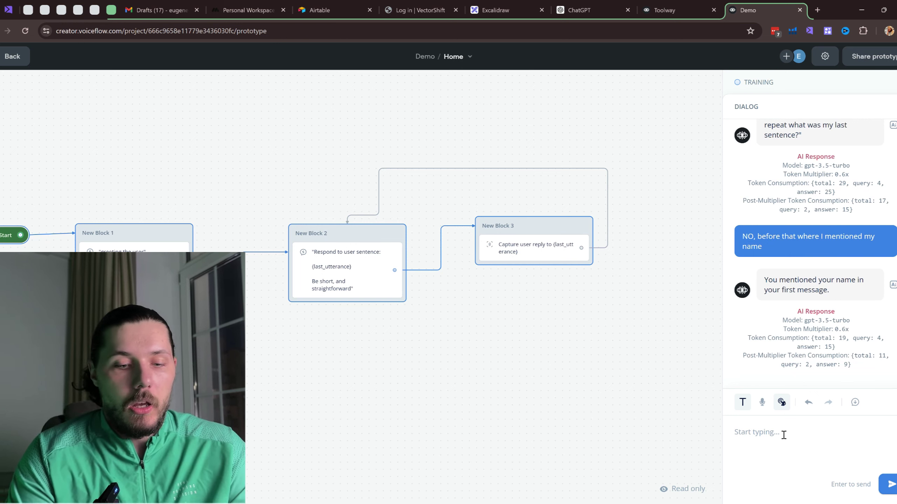
Ask the test agent "What was the first question that I asked?" and leave the test run.
text(What was the)
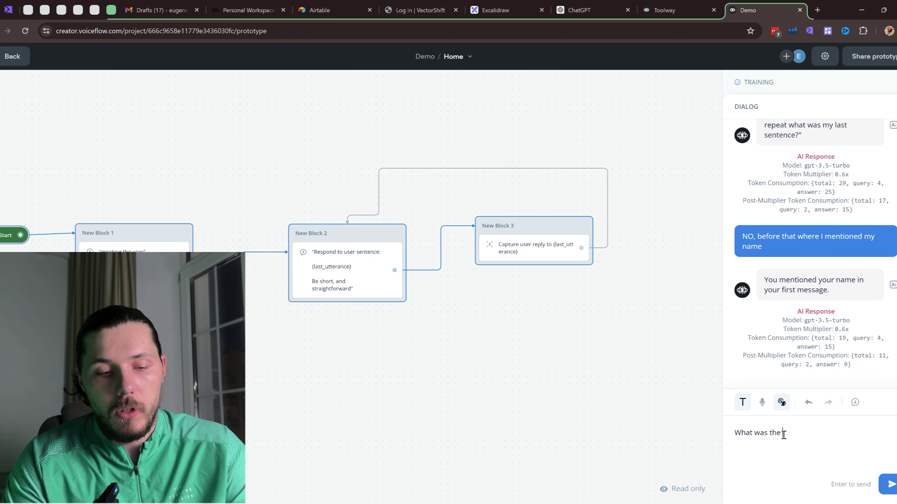
text( first question that )
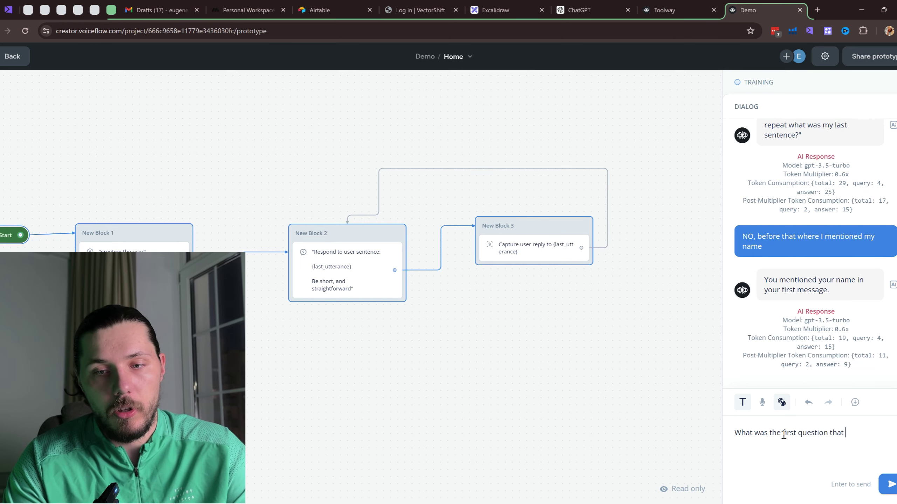
text(I asked?)
key(Return)
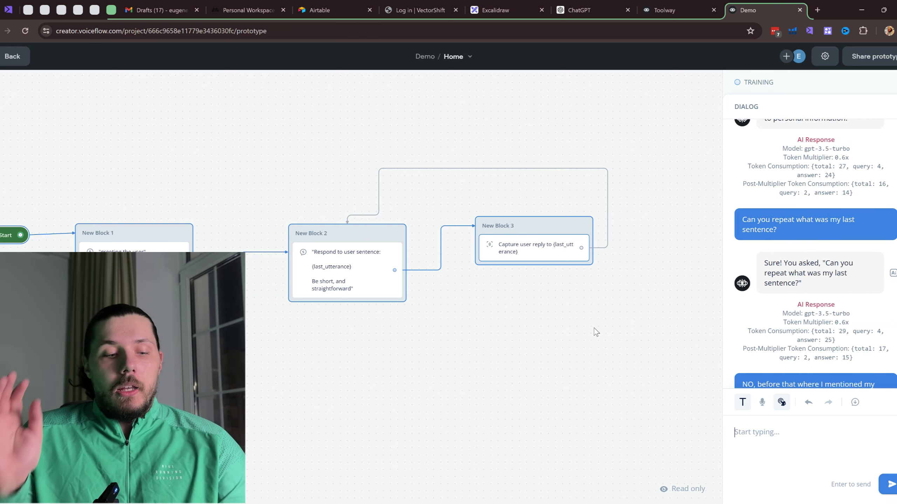
key(Escape)
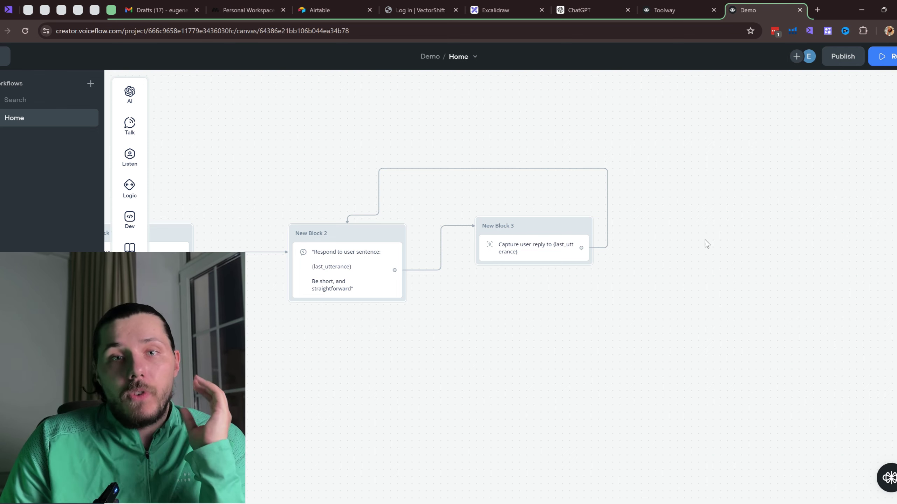
Switch to ChatGPT and review the earlier conversation where it was asked to recall the user's name.
scroll(501, 283, down, 2)
scroll(647, 345, down, 2)
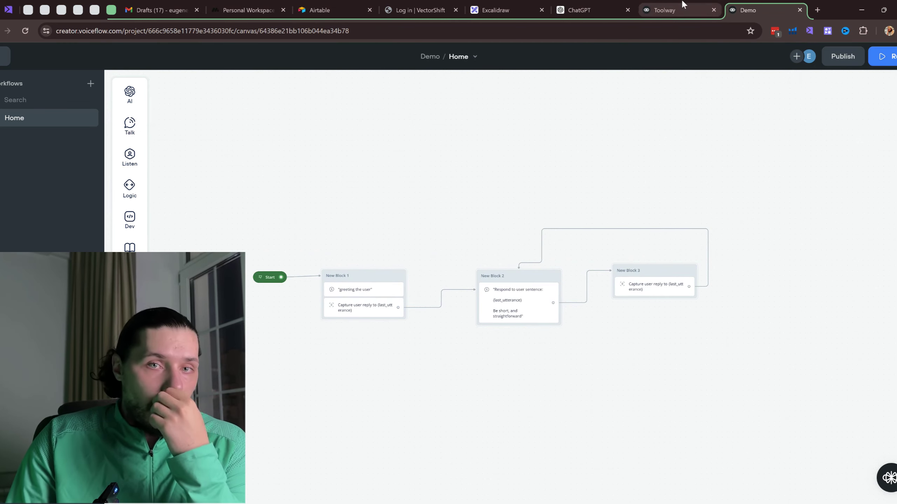
click(593, 10)
scroll(581, 276, up, 1)
scroll(577, 254, down, 1)
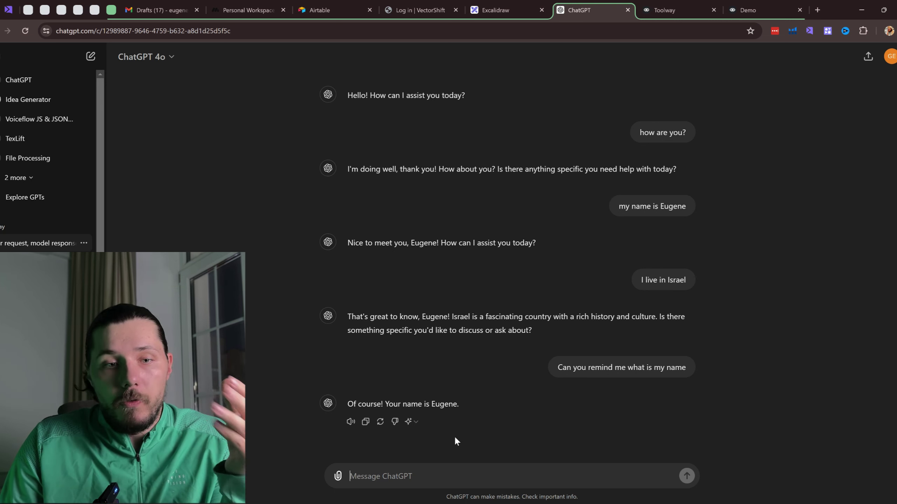
scroll(524, 224, up, 1)
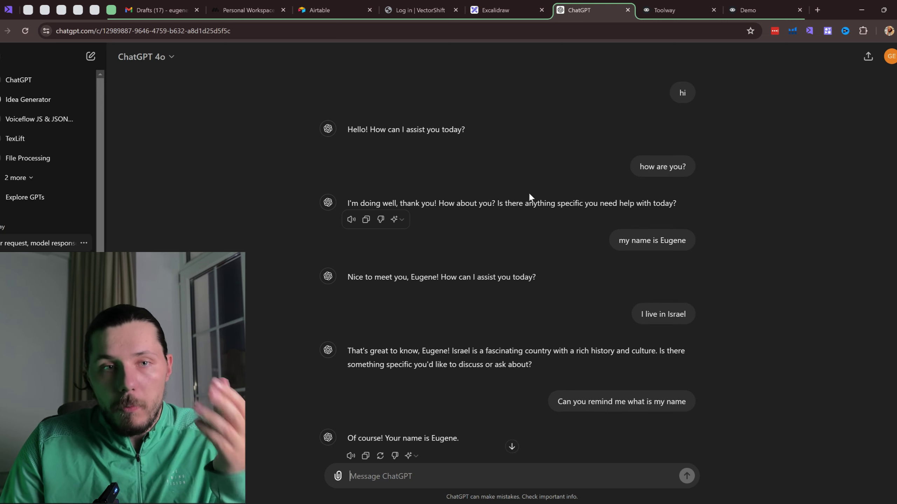
Return to Voiceflow and compare the Demo flow with the Toolway project's flow that uses Memory blocks.
click(742, 9)
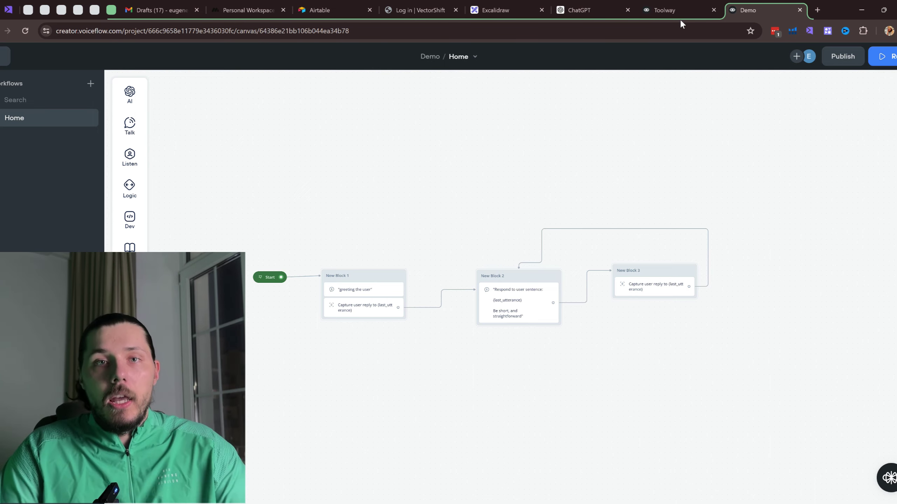
mouse_move(688, 5)
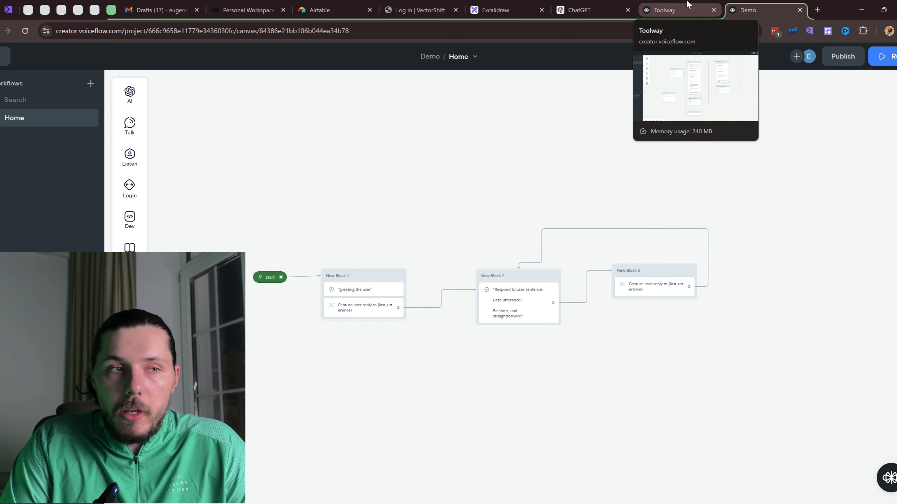
click(687, 5)
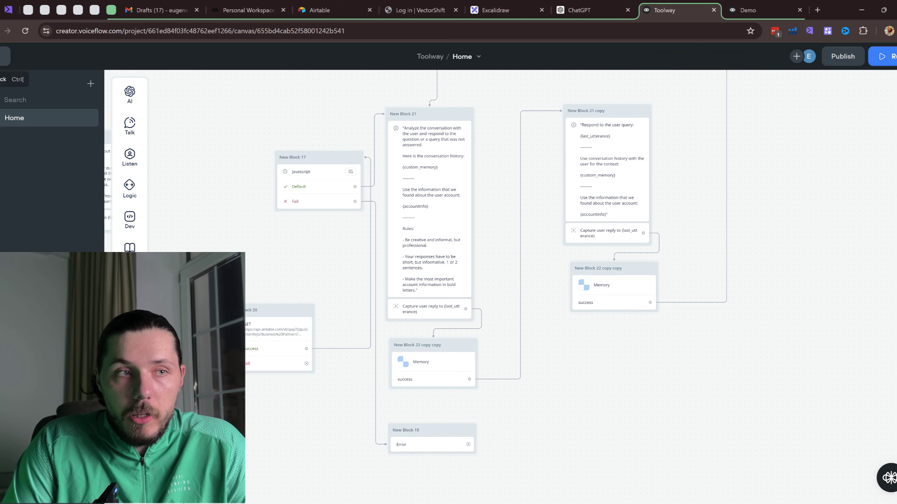
click(743, 8)
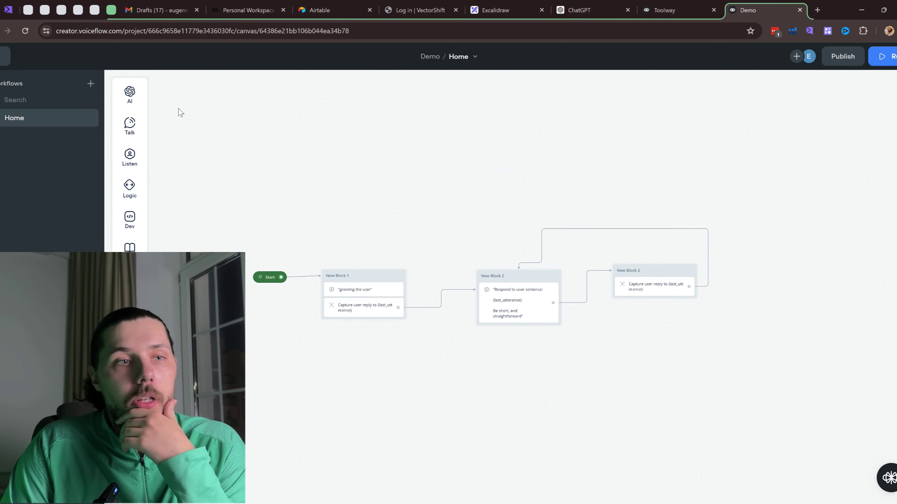
mouse_move(129, 220)
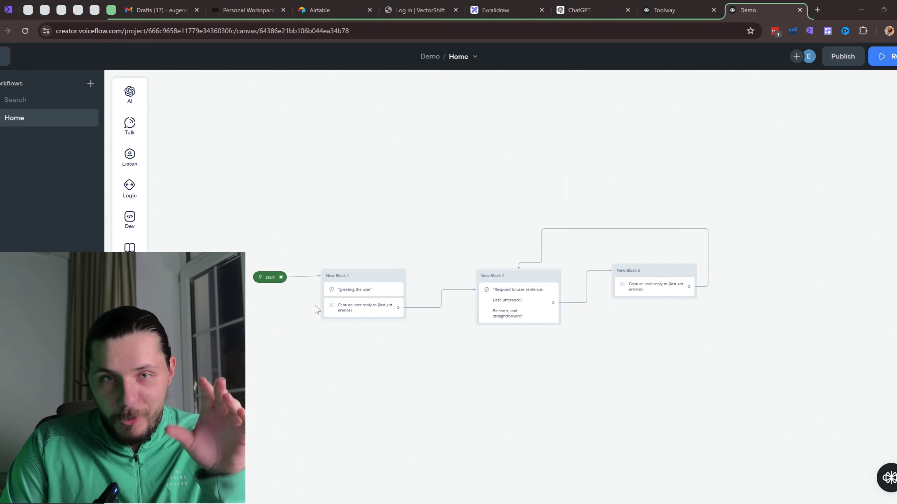
Open the Memory function in the Toolway project's list of functions.
click(660, 11)
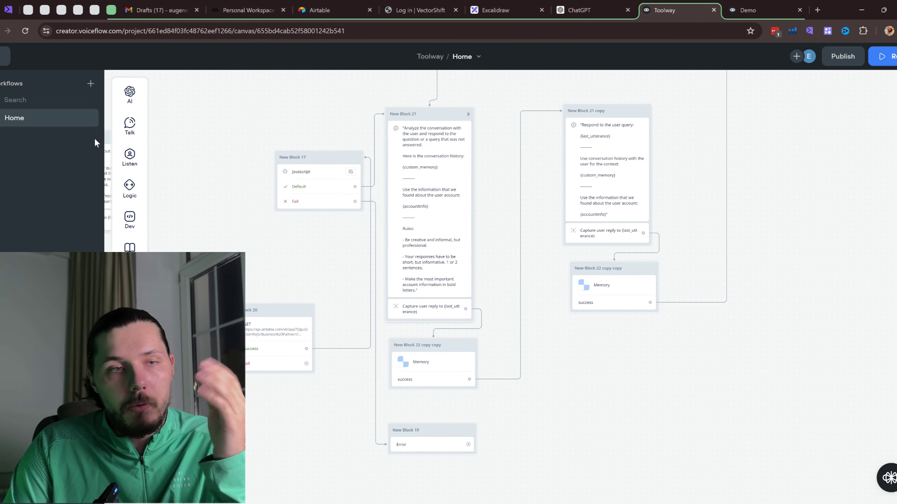
click(5, 58)
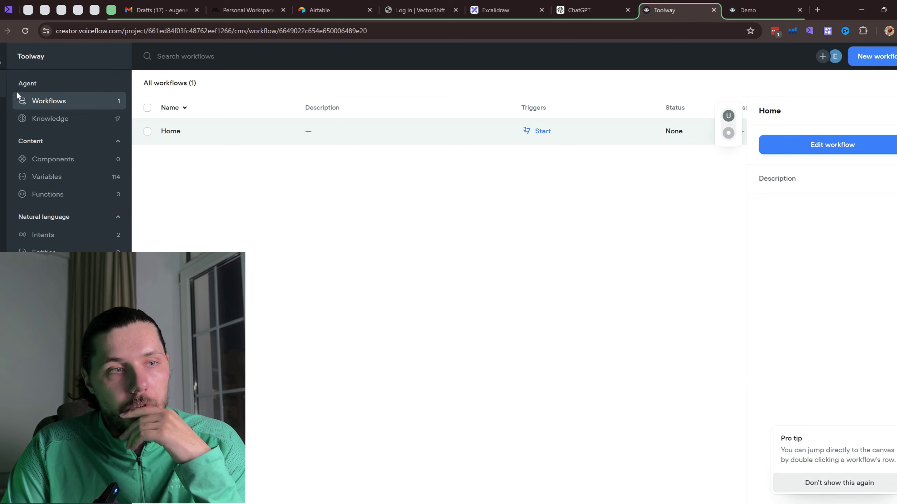
click(3, 193)
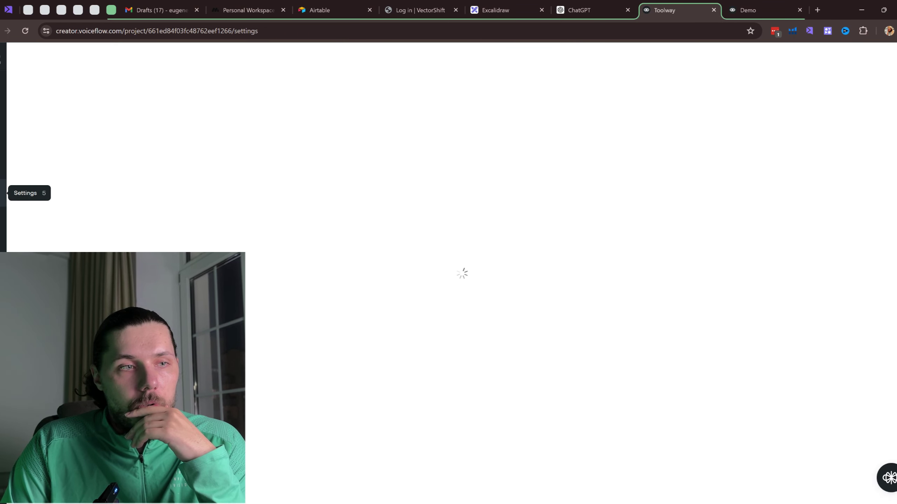
click(3, 166)
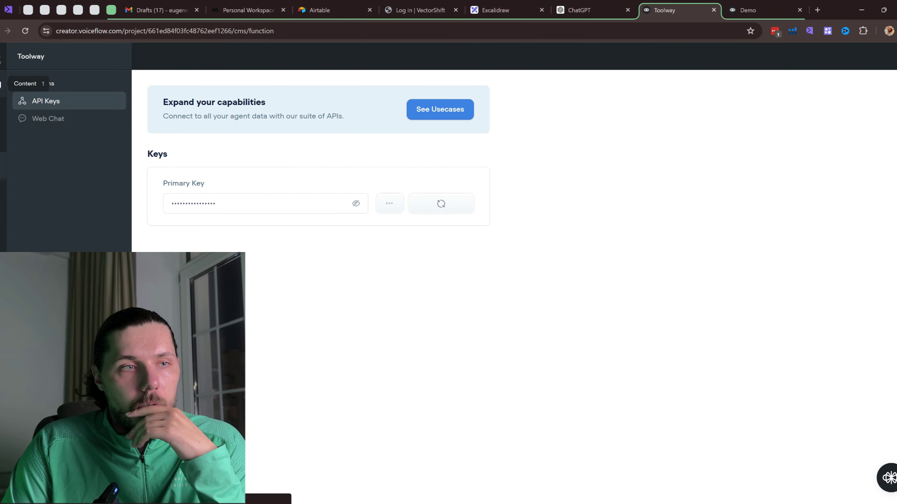
click(2, 84)
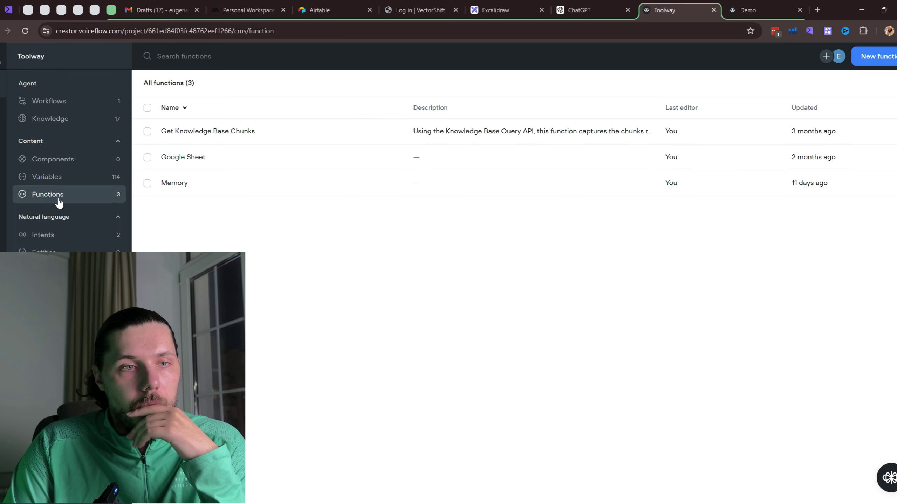
click(199, 191)
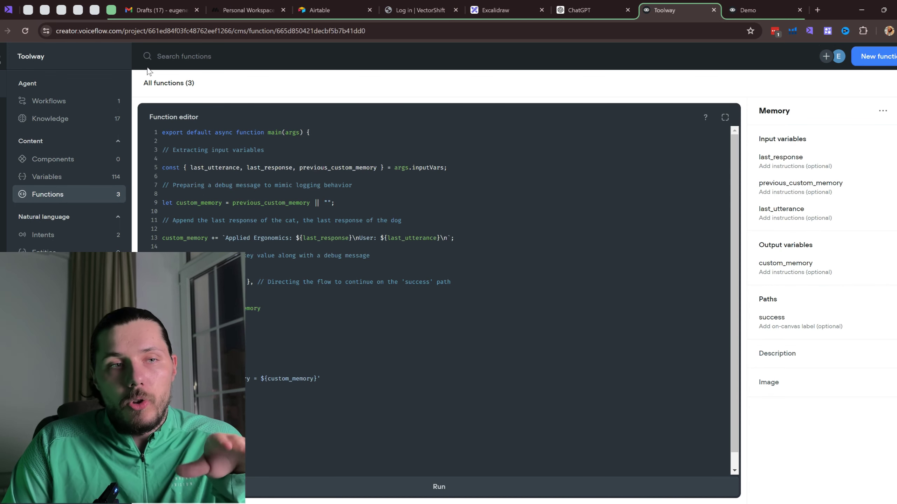
Look through the Memory function's code in the Toolway project and copy all of it.
scroll(251, 157, down, 1)
click(278, 240)
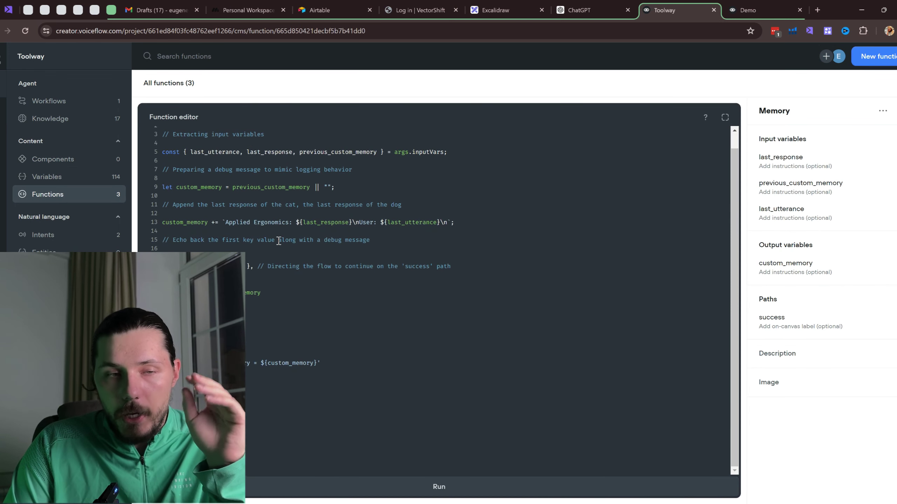
drag(353, 470, 200, 205)
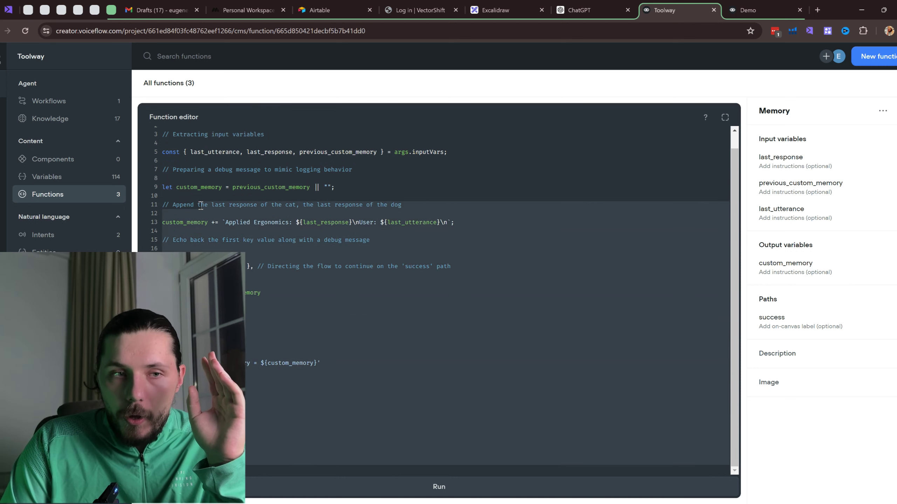
scroll(251, 236, up, 1)
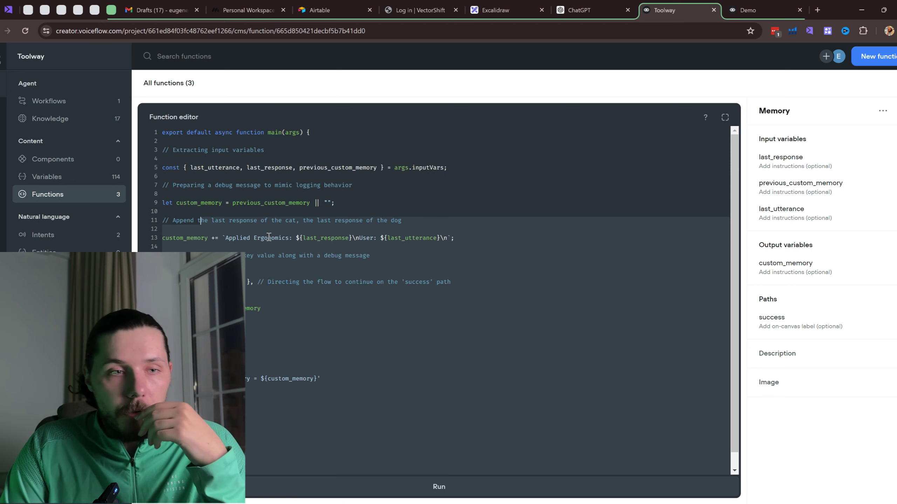
click(253, 179)
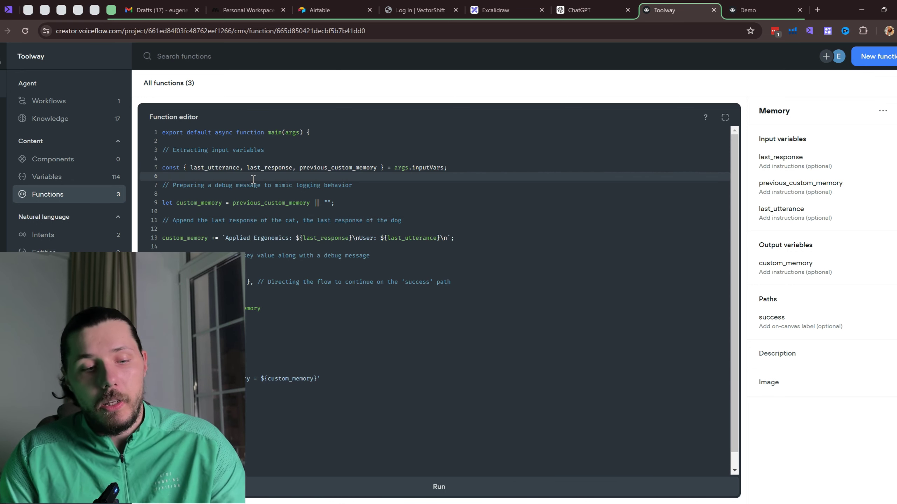
key(ctrl+a)
key(ctrl+c)
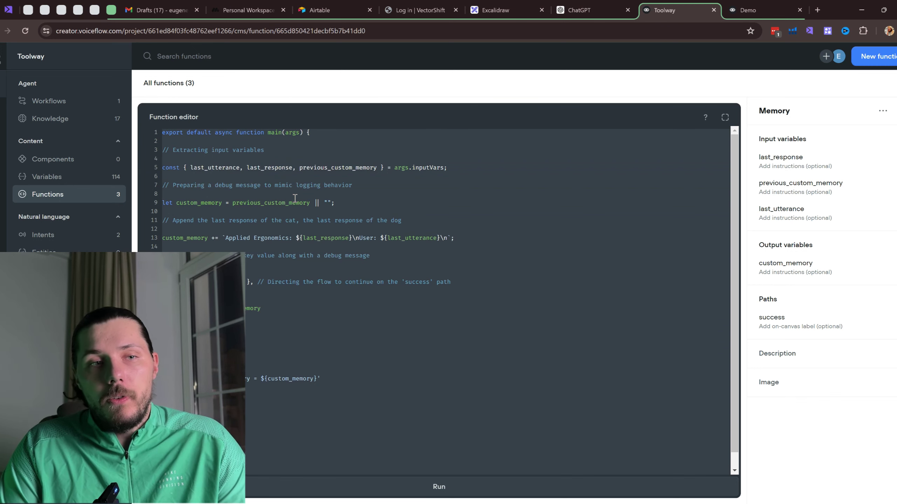
Create a function named Memory in the Demo project without a starter template.
click(761, 4)
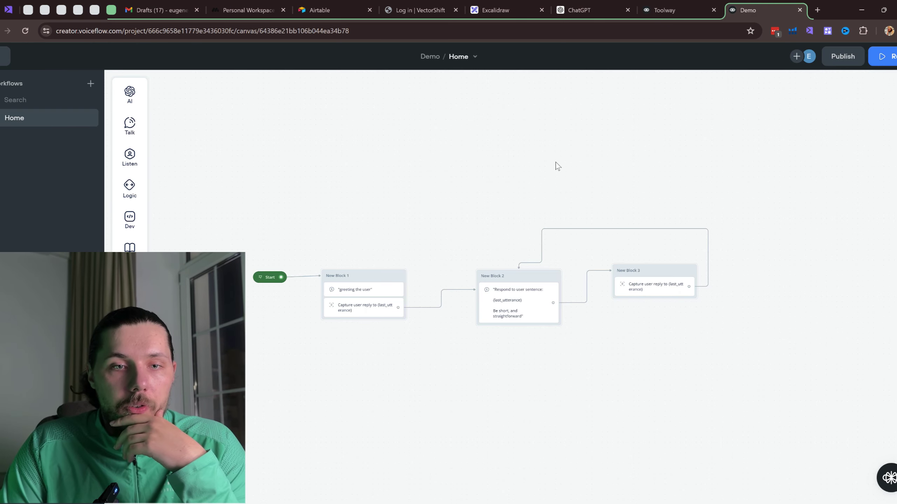
drag(540, 165, 505, 80)
scroll(508, 257, up, 2)
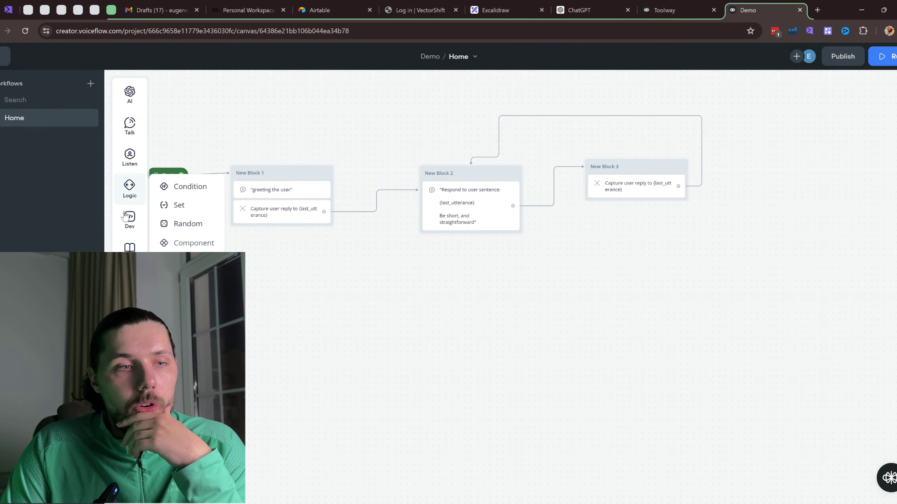
click(5, 56)
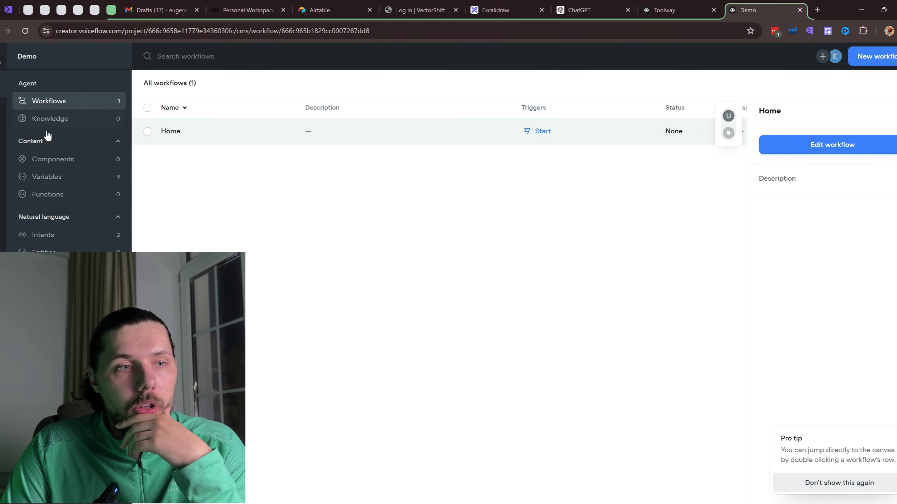
click(55, 194)
click(544, 345)
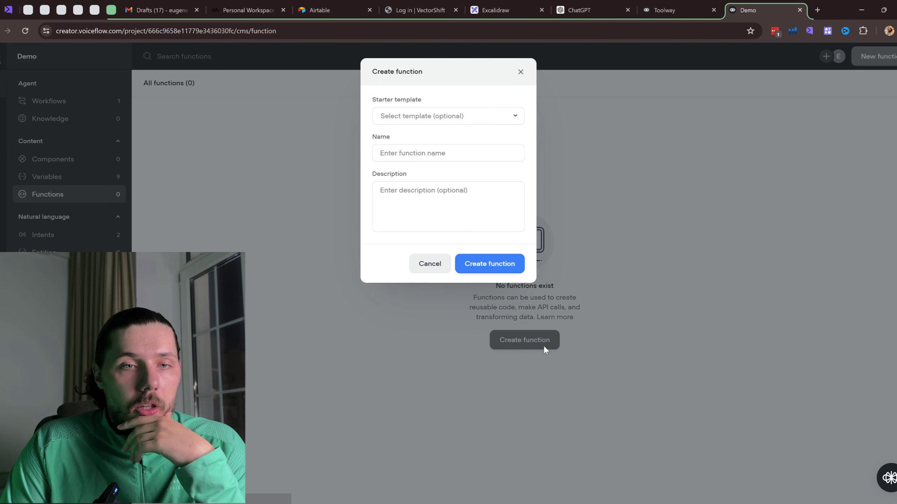
click(458, 118)
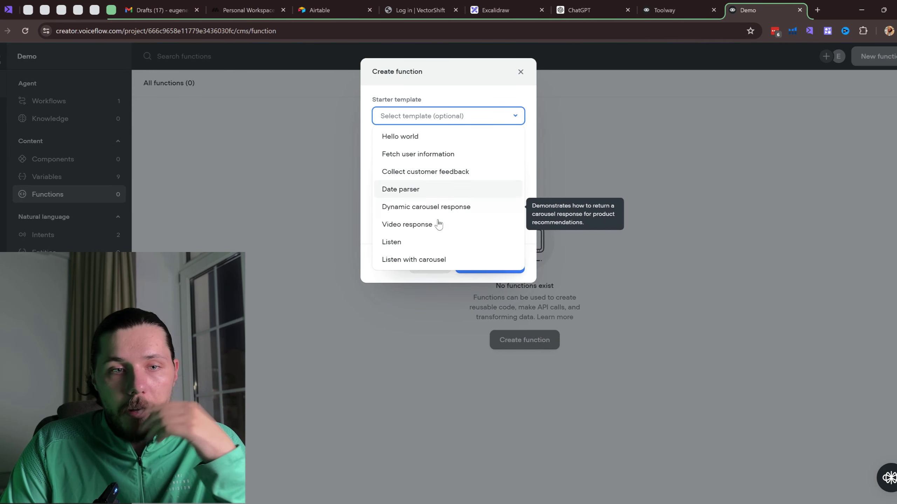
click(446, 120)
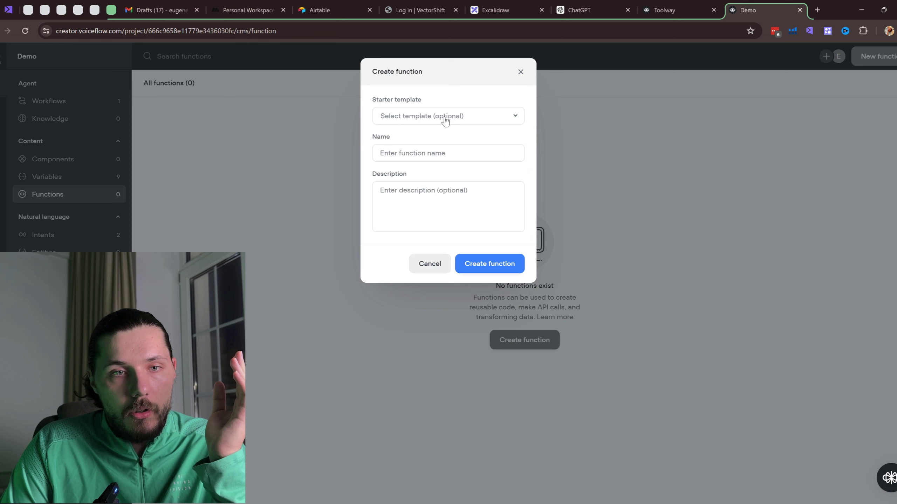
click(433, 155)
text(Memory)
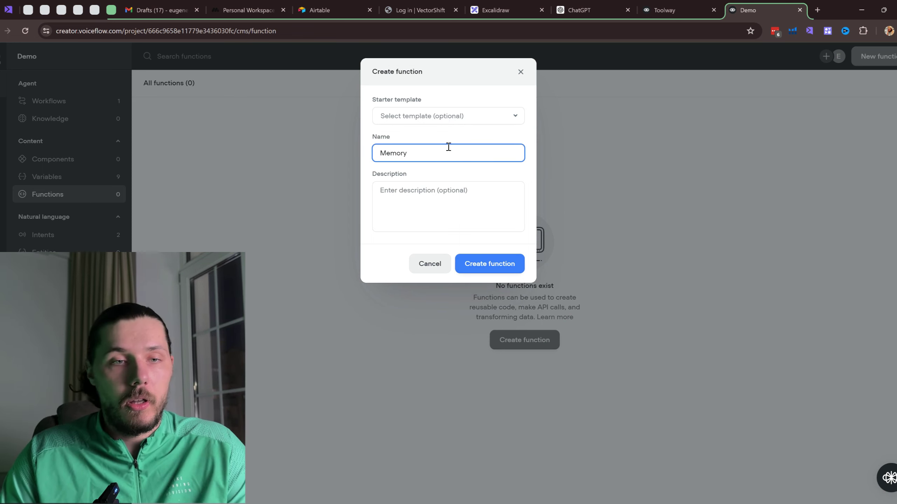
click(492, 265)
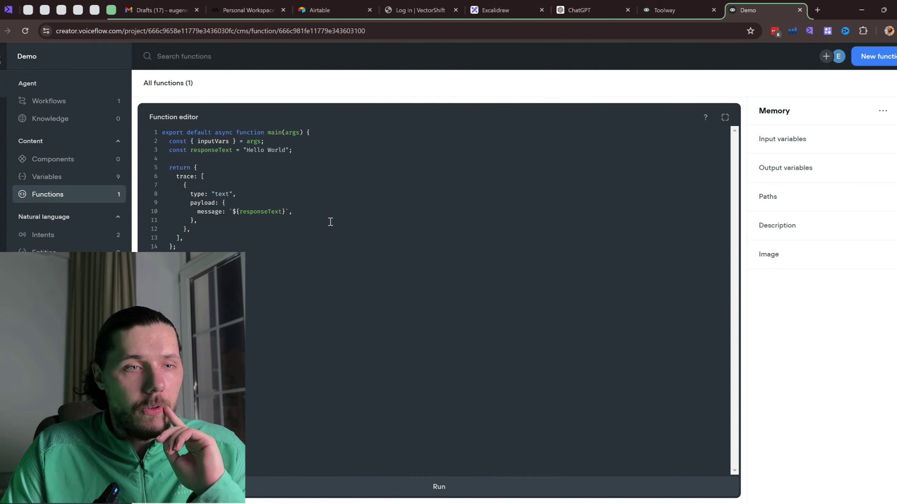
Replace the default code of the Demo project's Memory function with the code copied from Toolway.
click(321, 221)
key(ctrl+a)
text(export default async function main(args) {  })
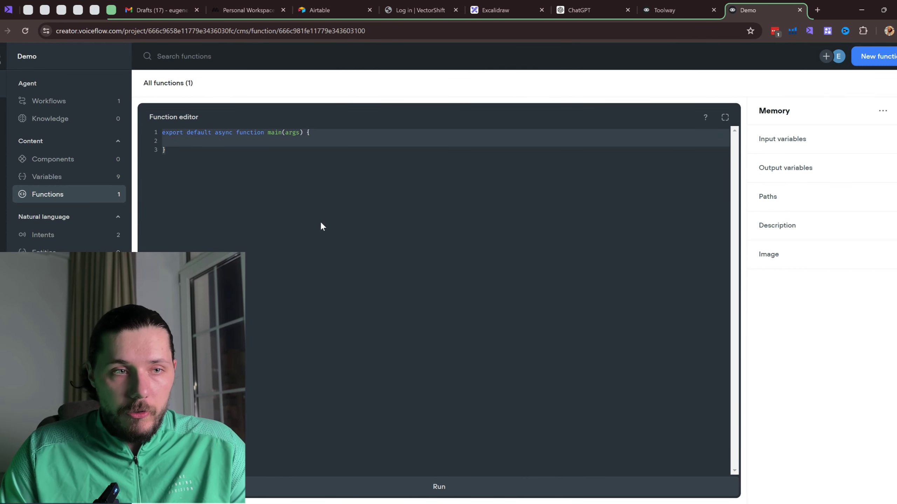
key(ctrl+v)
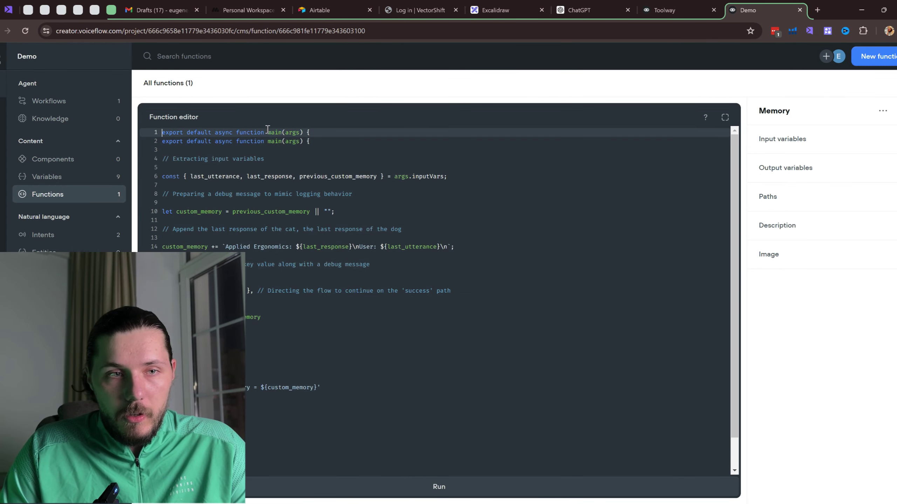
scroll(261, 134, down, 1)
scroll(211, 205, up, 1)
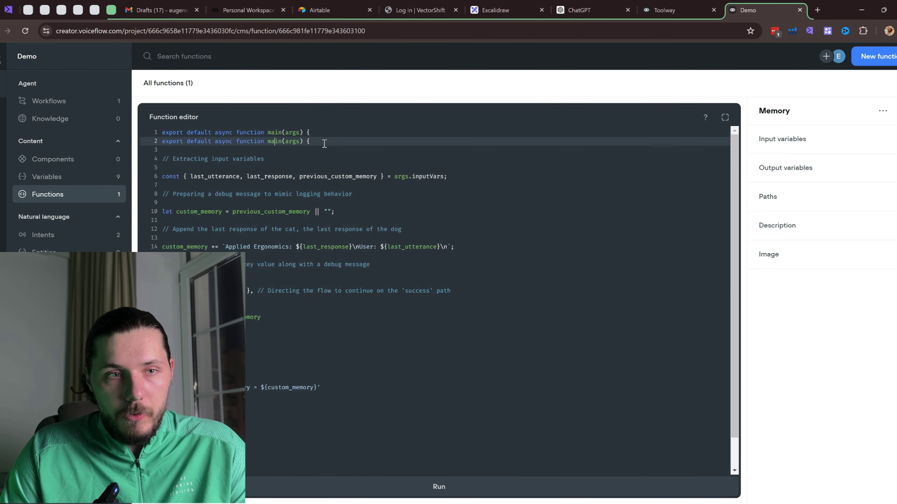
Try to remove the duplicate main function header on line 2 and check the rest of the Memory code.
click(278, 142)
drag(240, 144, 161, 143)
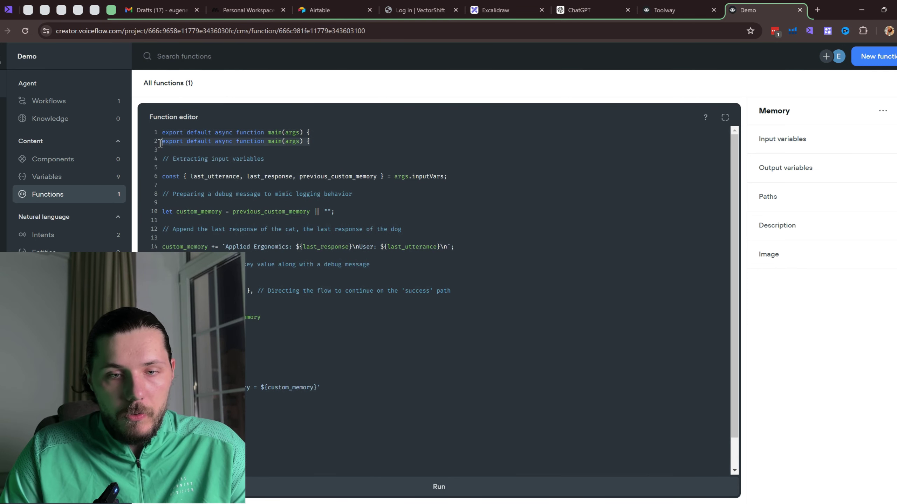
key(BackSpace)
key(BackSpace)
scroll(160, 143, down, 1)
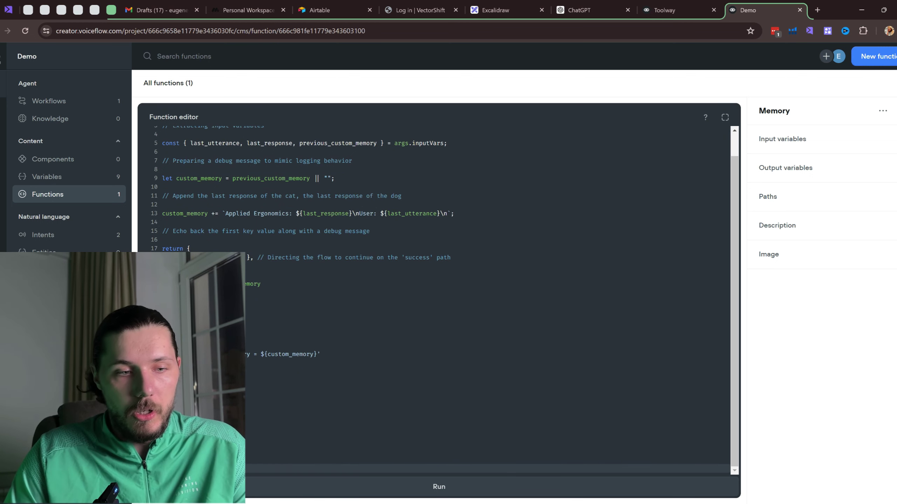
scroll(435, 294, up, 1)
scroll(434, 293, down, 1)
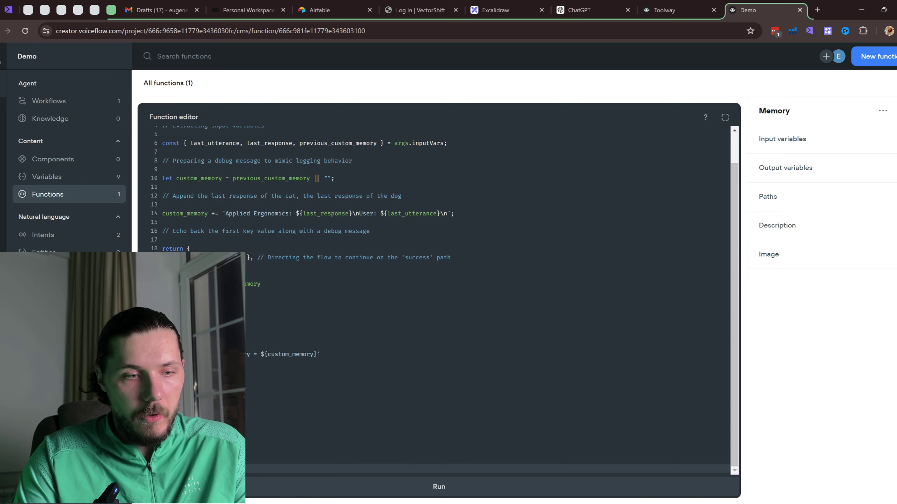
scroll(435, 293, up, 1)
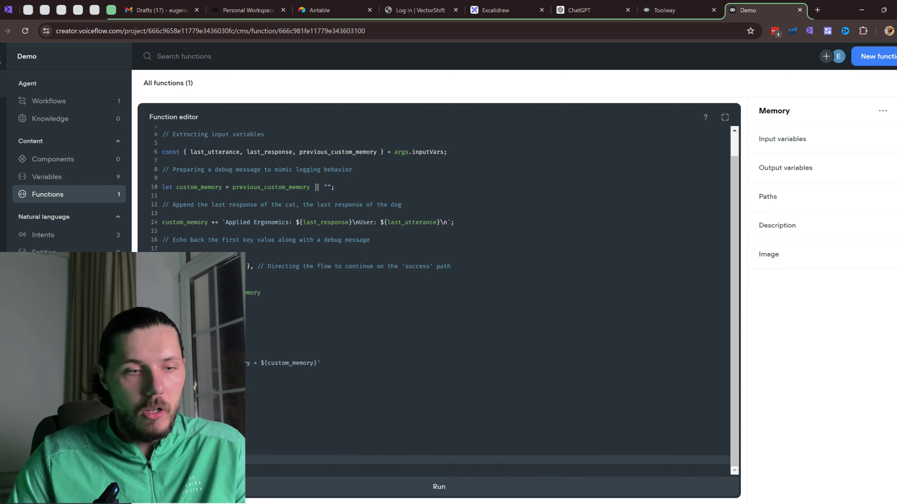
scroll(225, 133, up, 1)
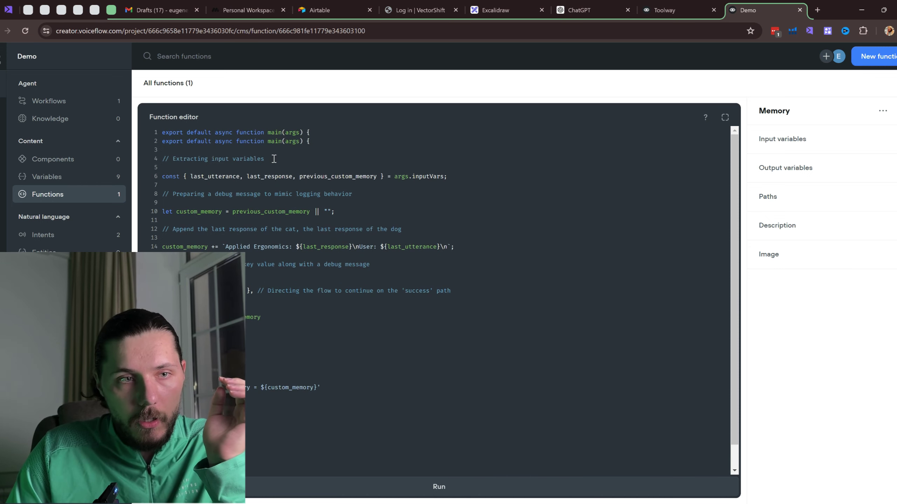
Delete the duplicate main function header on line 2 of the Demo project's Memory code.
click(225, 132)
drag(311, 142, 155, 148)
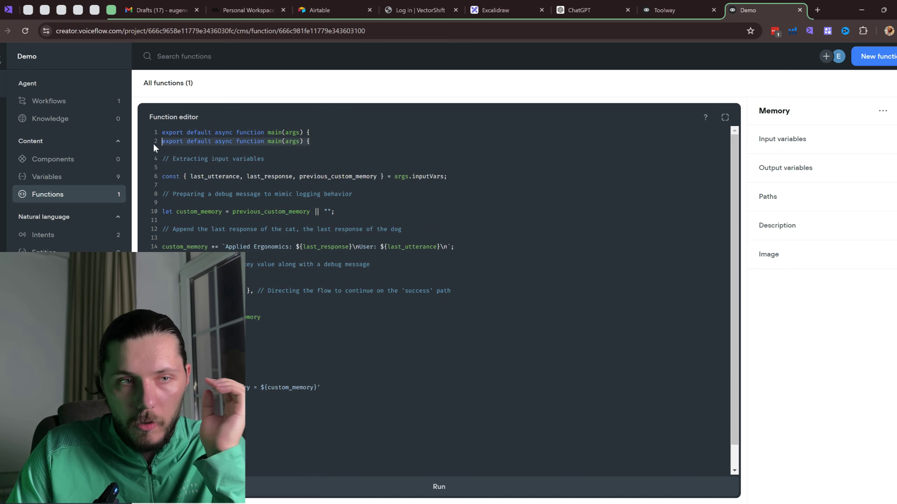
key(BackSpace)
key(BackSpace)
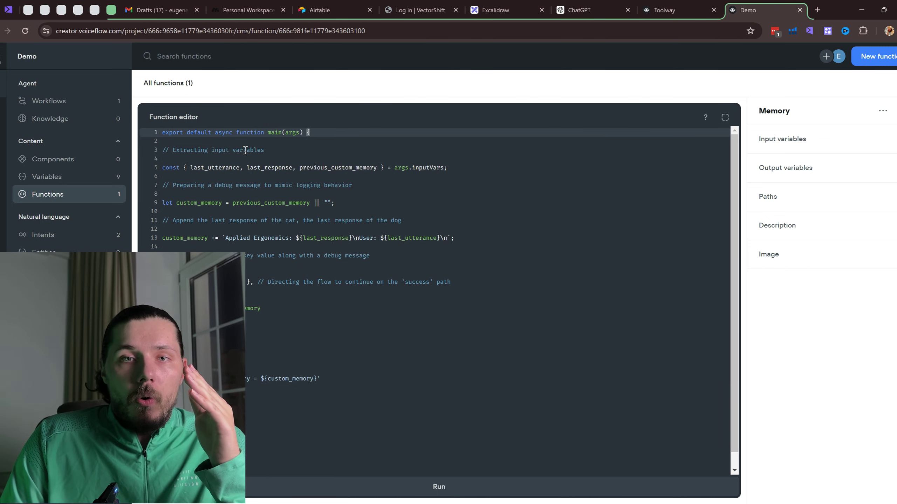
drag(253, 153, 407, 190)
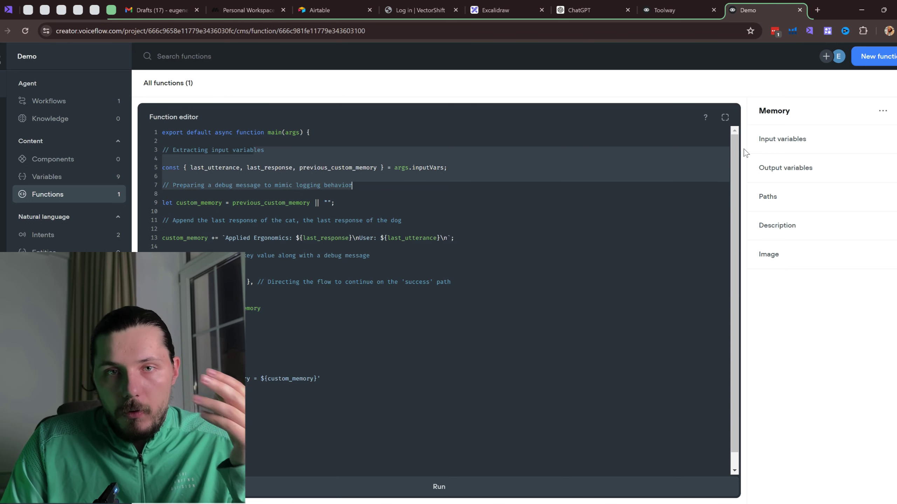
Copy the input variable name last_response from Toolway's Memory function and add it as an input variable of Demo's Memory function.
click(692, 7)
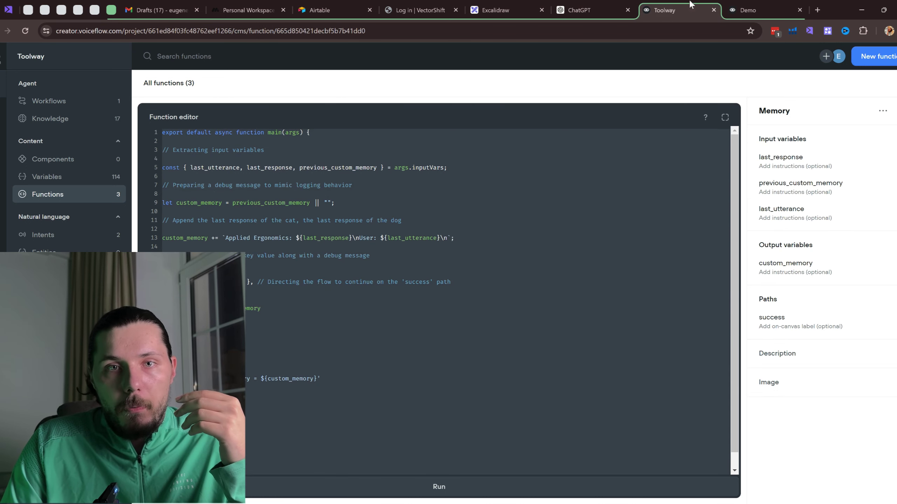
double_click(788, 158)
key(ctrl+c)
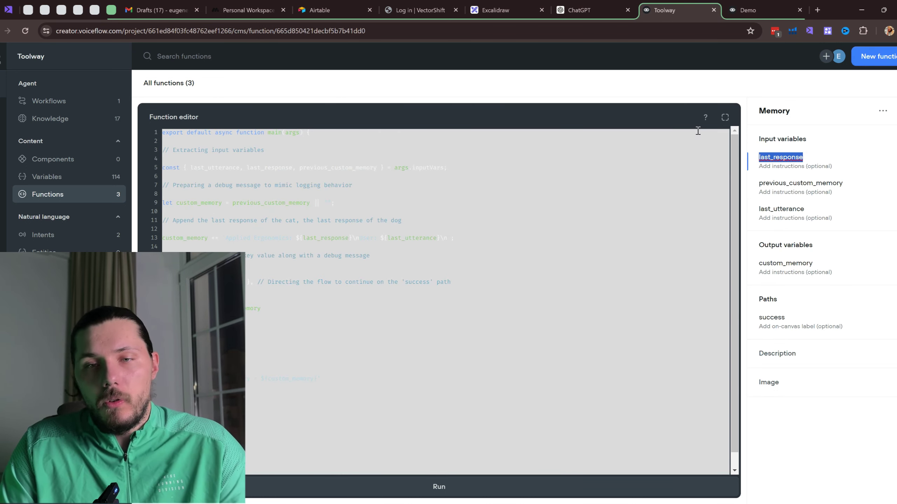
click(763, 8)
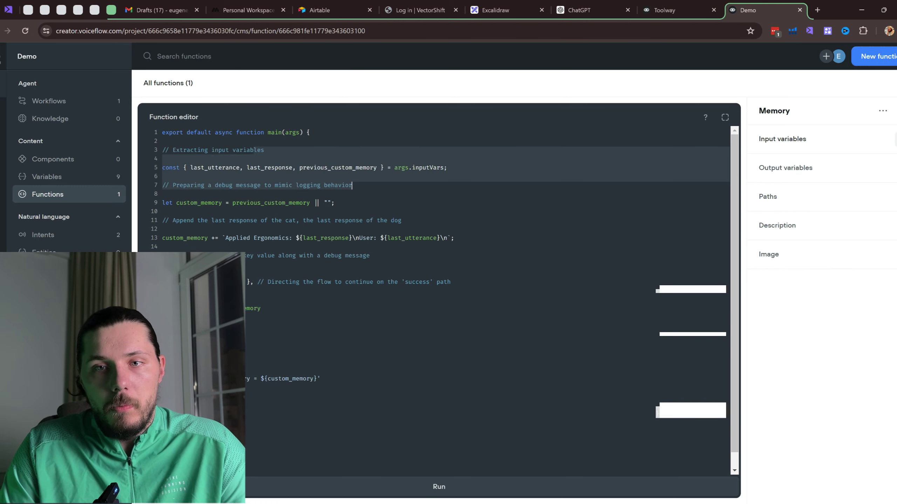
click(896, 139)
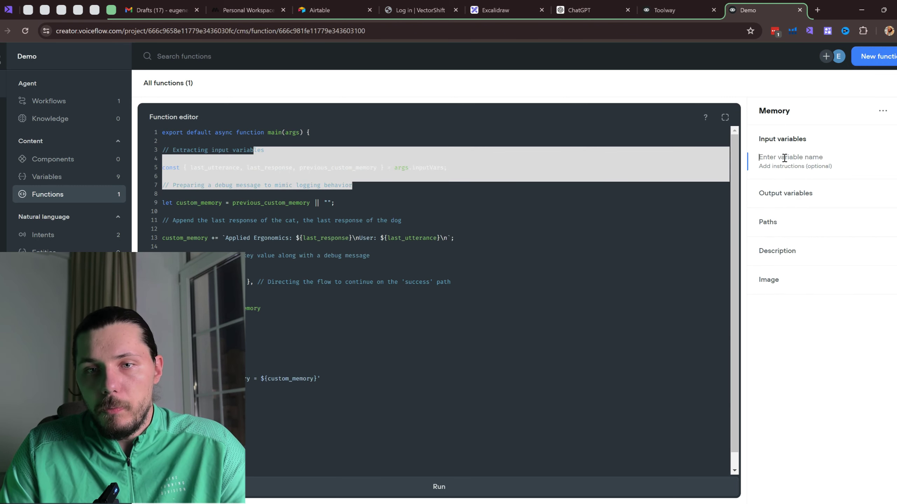
key(ctrl+v)
Add previous_custom_memory, copied from the Toolway project, as a second input variable of Demo's Memory function.
click(692, 11)
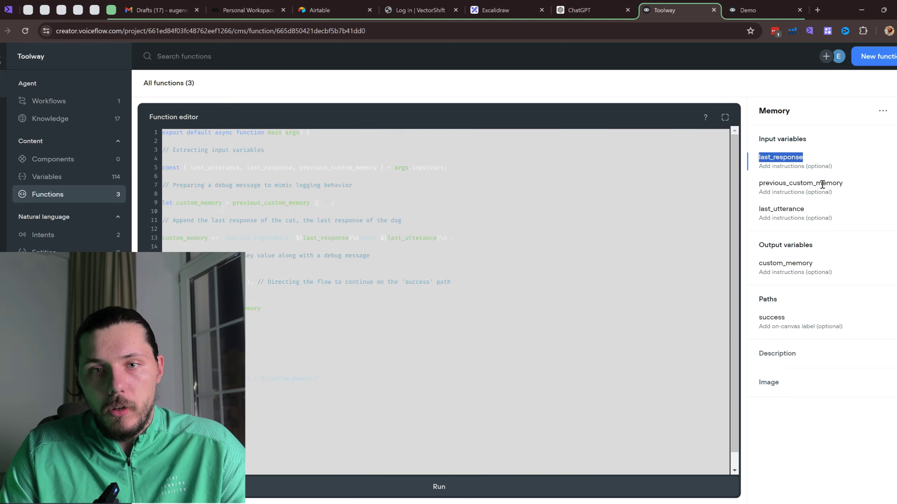
double_click(808, 184)
key(ctrl+c)
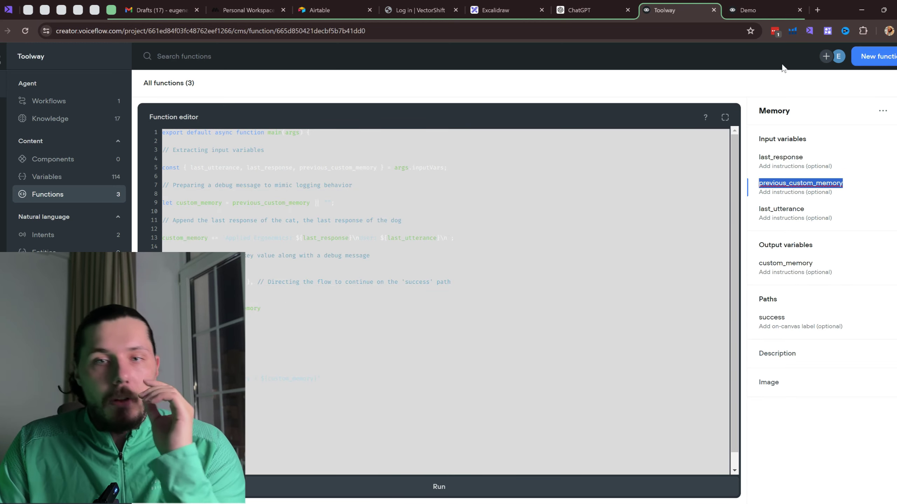
mouse_move(767, 5)
key(Right)
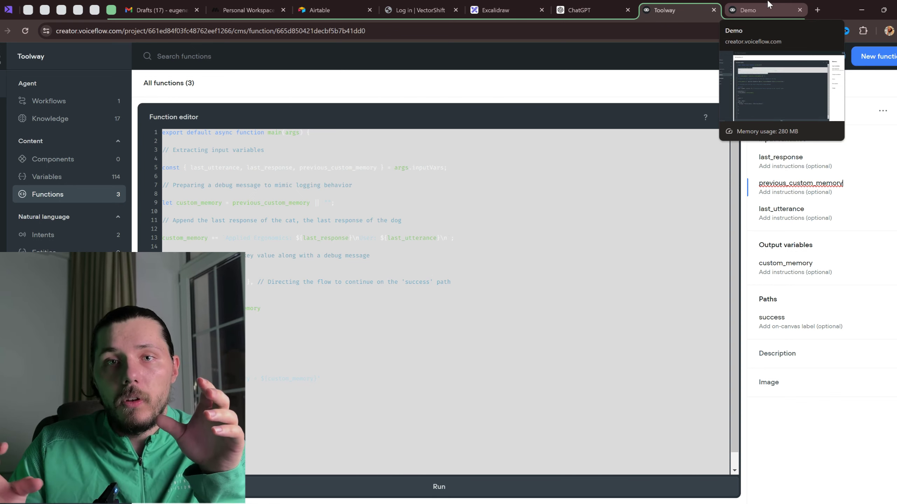
click(768, 5)
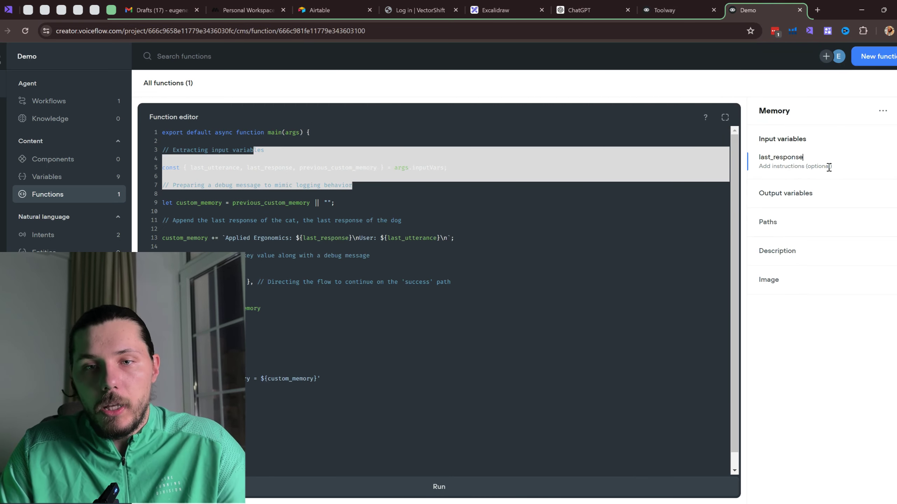
click(895, 139)
key(ctrl+v)
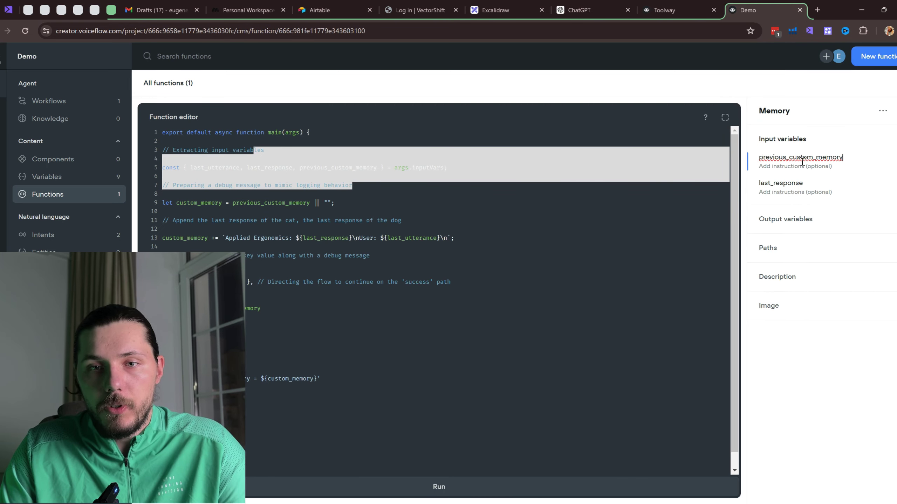
Add last_utterance, copied from the Toolway project, as the third input variable of Demo's Memory function.
click(671, 10)
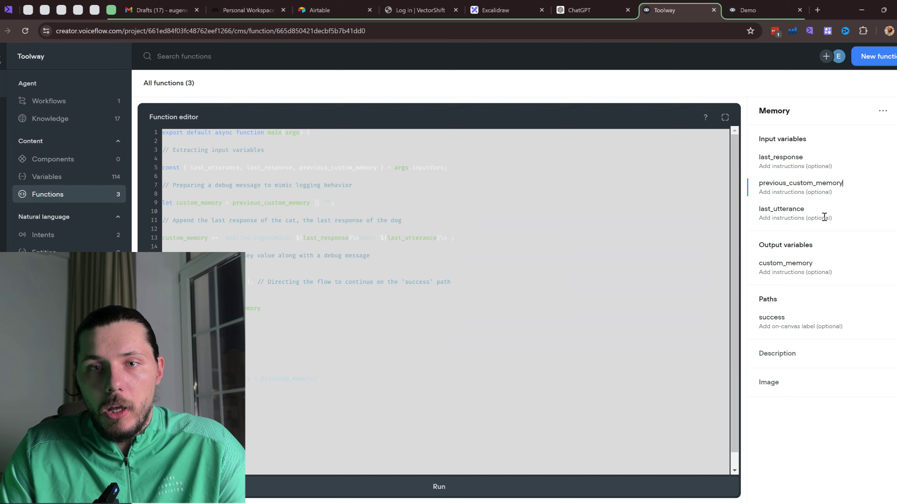
double_click(789, 209)
key(ctrl+c)
key(ctrl+Tab)
click(895, 139)
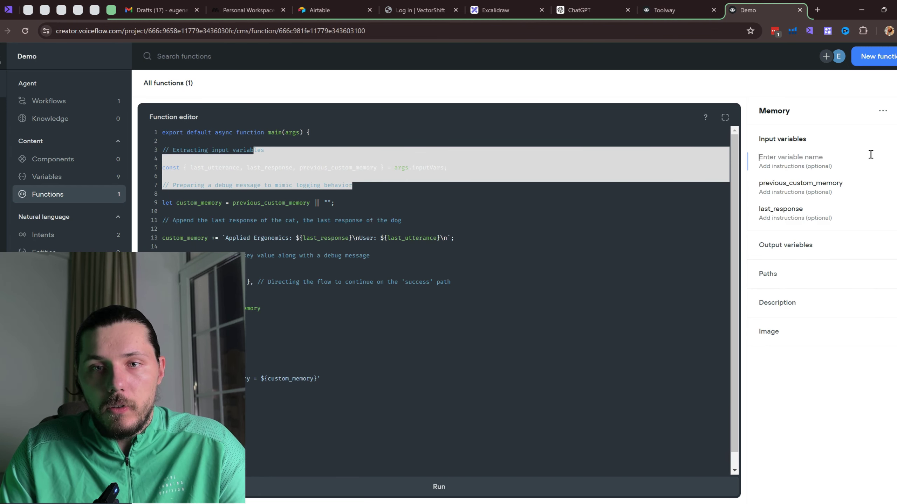
key(ctrl+v)
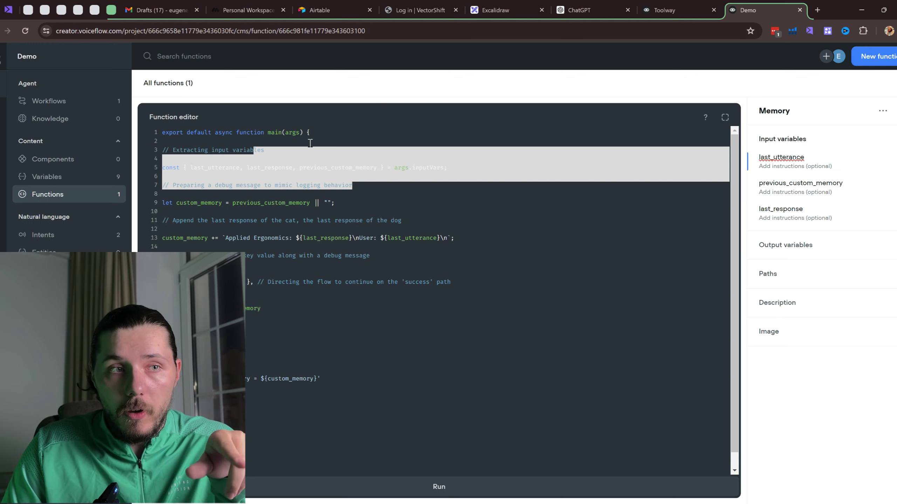
click(590, 229)
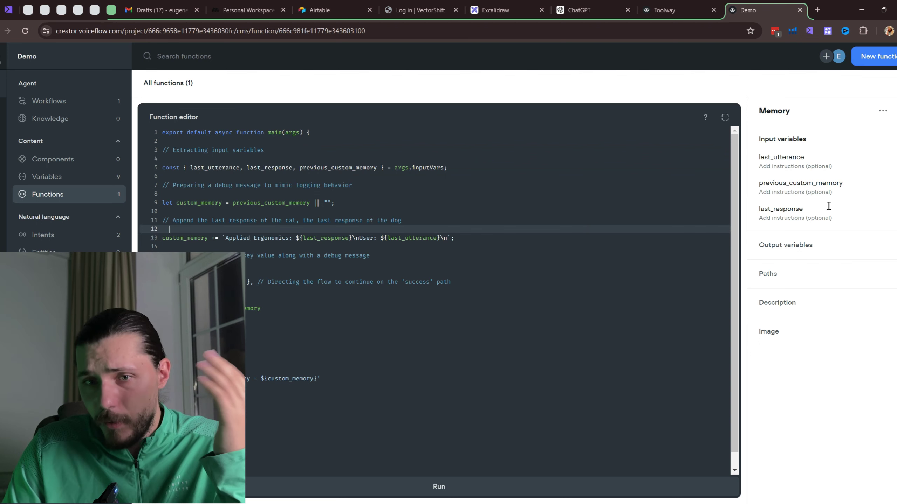
Copy custom_memory from Toolway's Memory function and add it as the output variable of Demo's Memory function.
click(692, 9)
double_click(790, 262)
key(ctrl+c)
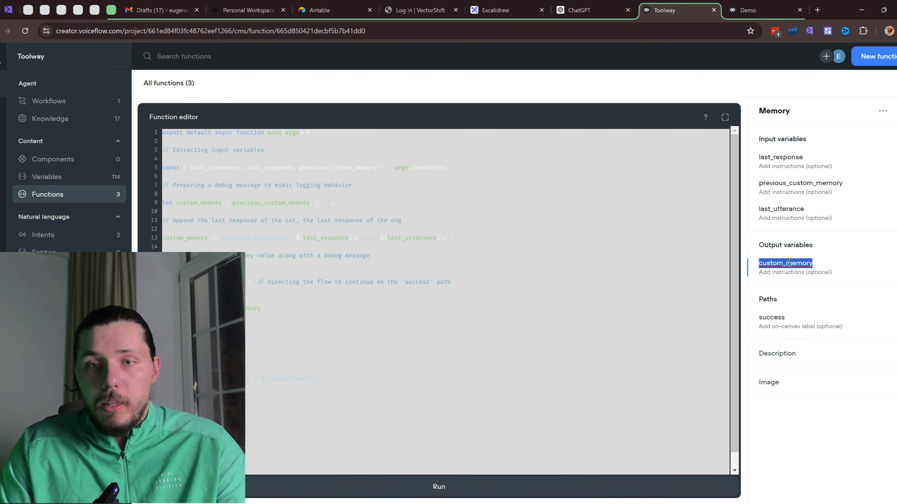
click(766, 10)
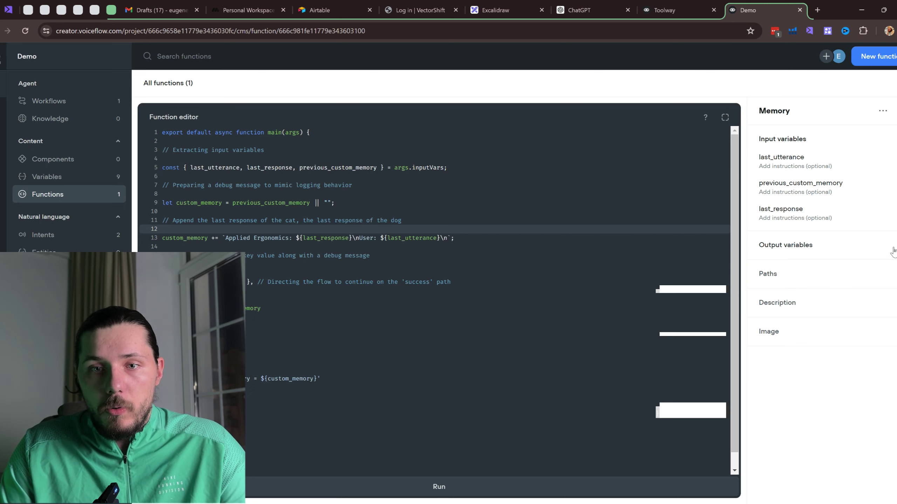
click(887, 260)
key(ctrl+v)
key(Return)
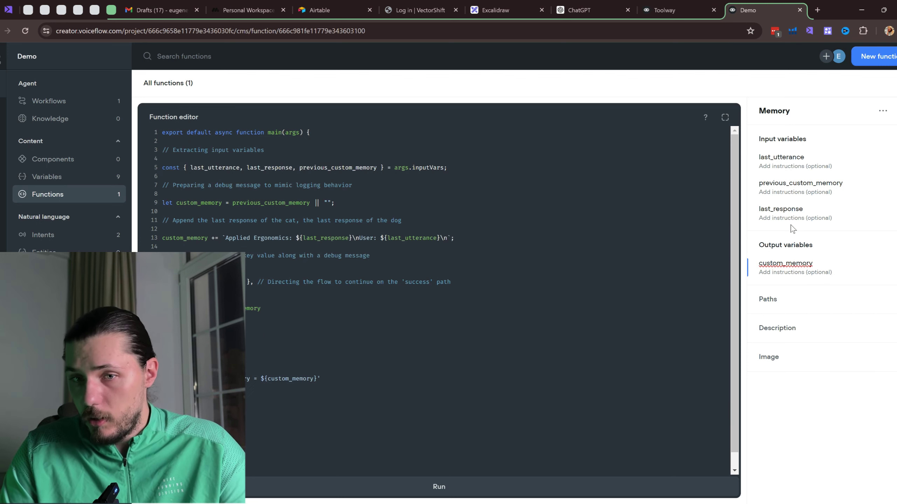
Copy the path name success from Toolway's Memory function and add it as a path of Demo's Memory function.
click(678, 4)
double_click(771, 318)
key(ctrl+c)
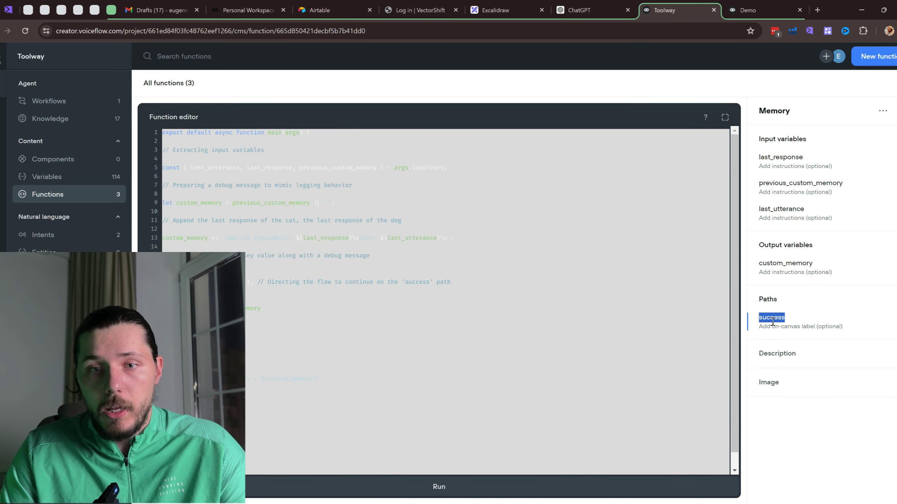
click(771, 7)
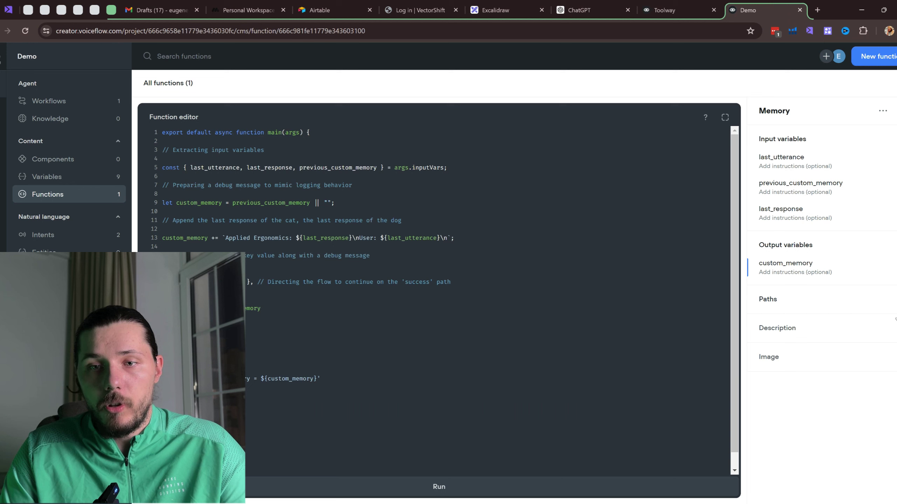
click(853, 303)
key(ctrl+v)
key(Return)
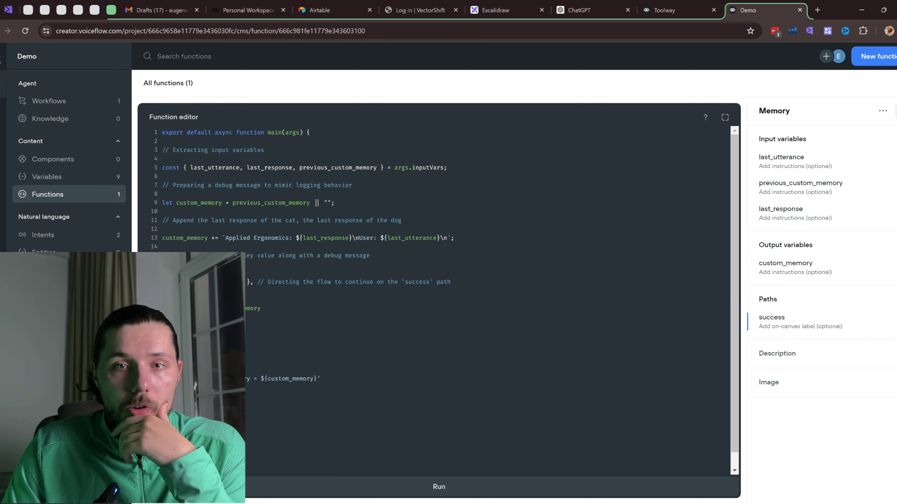
Close the Memory function and open the Home workflow of the Demo project on the canvas.
key(Escape)
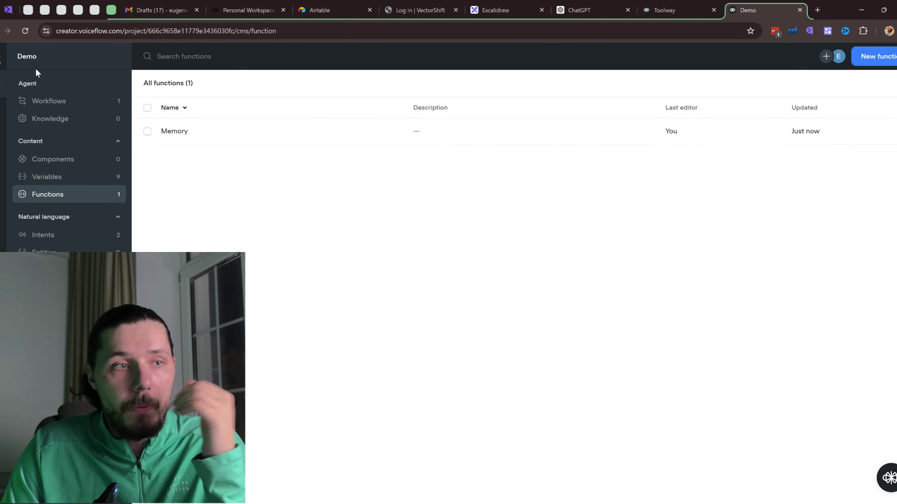
click(33, 102)
click(184, 136)
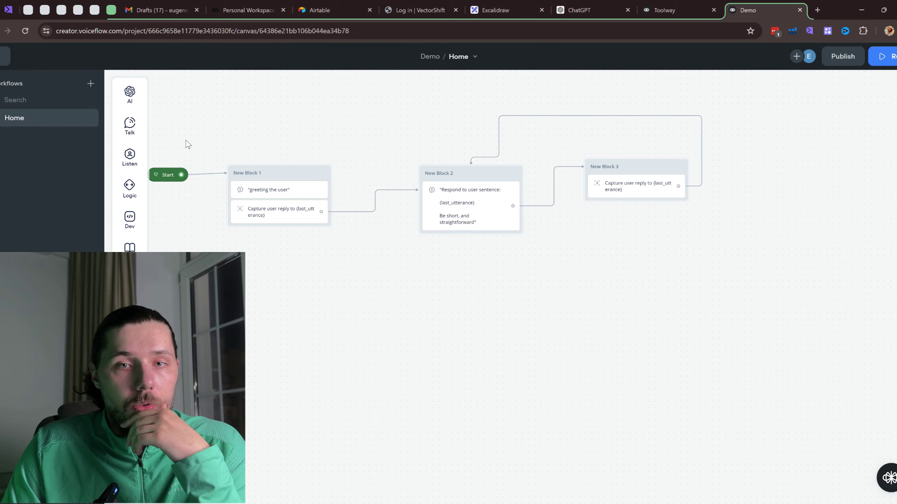
mouse_move(142, 222)
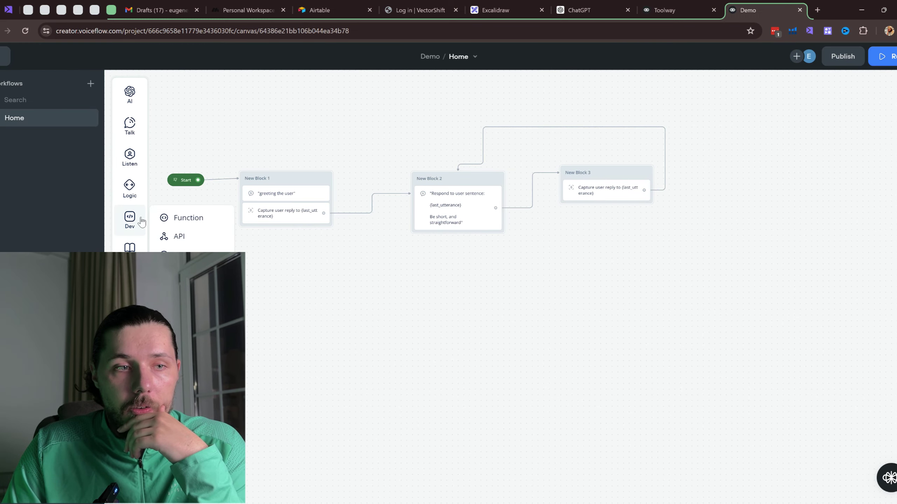
drag(177, 255, 390, 293)
click(784, 115)
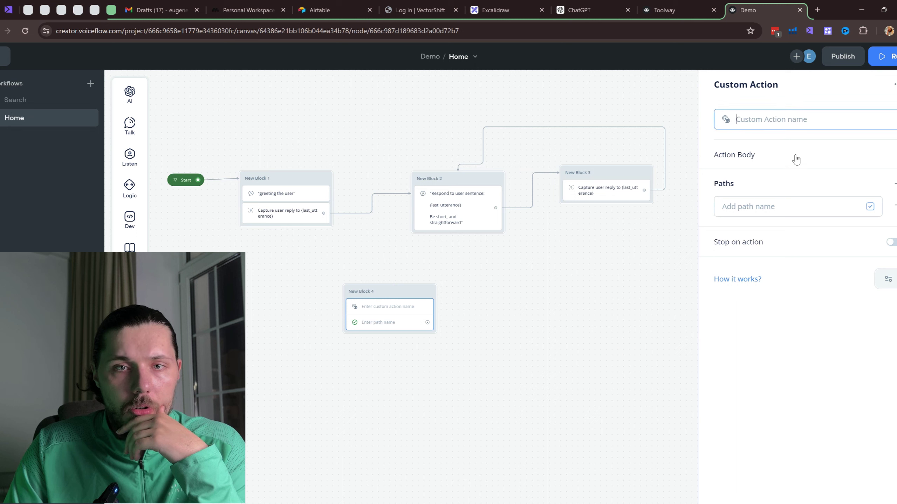
click(793, 207)
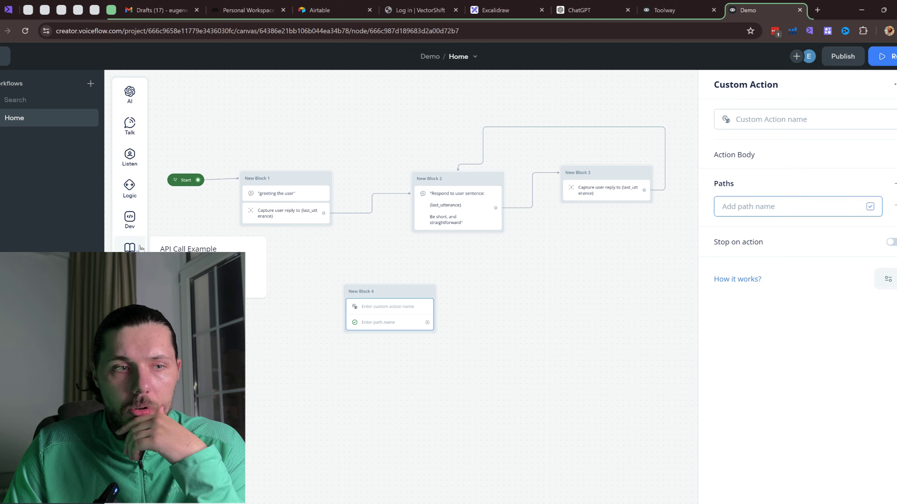
Place a Function block on the canvas below New Block 3 and delete the unneeded custom action block, New Block 4.
drag(186, 216, 588, 304)
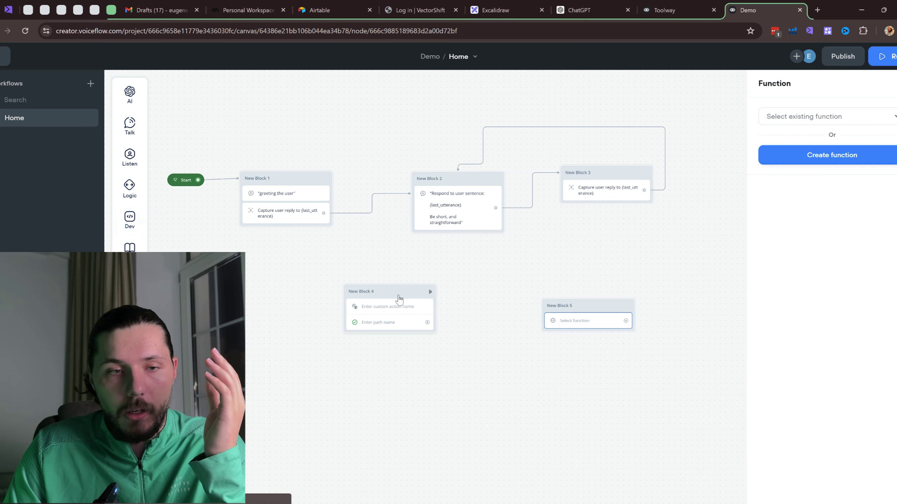
right_click(403, 303)
click(459, 469)
Assign the existing Memory function to the new function block and move the block below New Block 2.
click(570, 317)
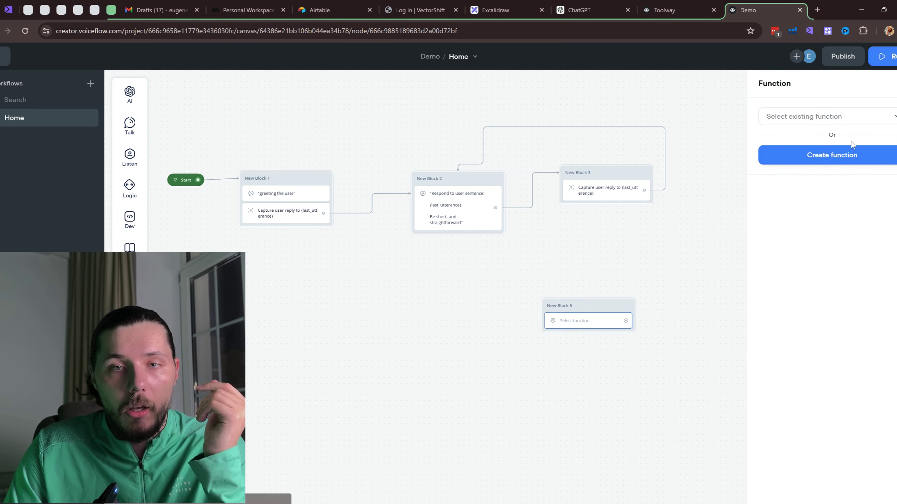
click(841, 116)
click(812, 160)
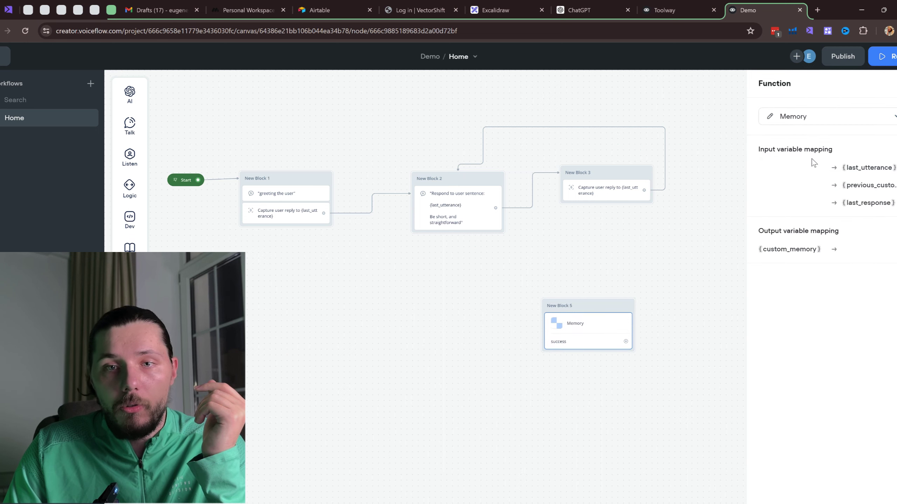
drag(590, 310, 462, 282)
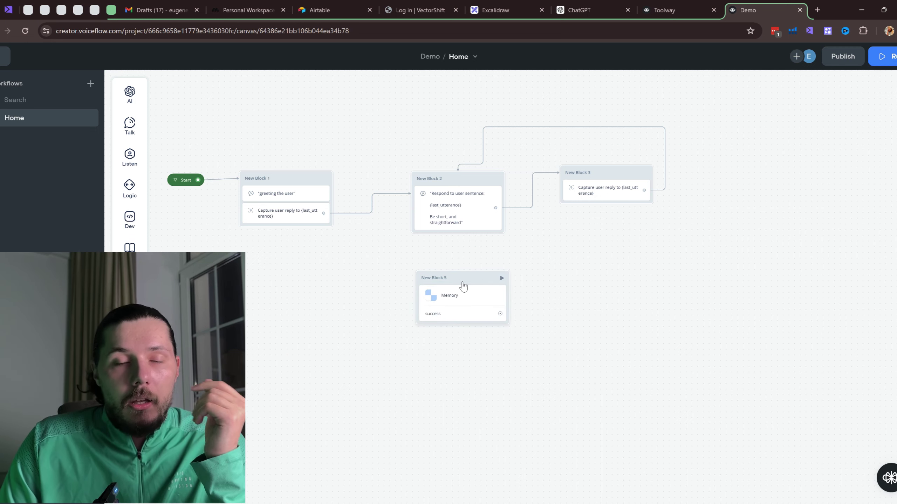
scroll(485, 285, up, 3)
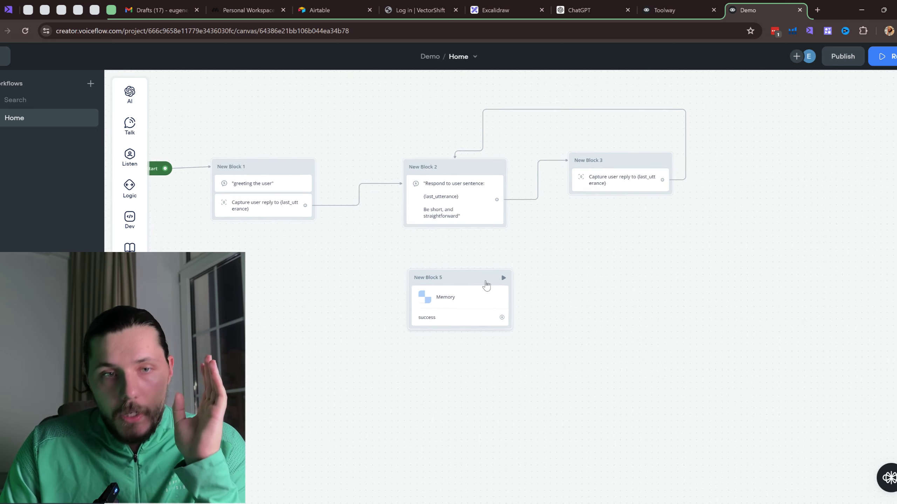
Open New Block 5's Memory function mapping and compare its inputs with the code of Toolway's Memory function.
click(470, 296)
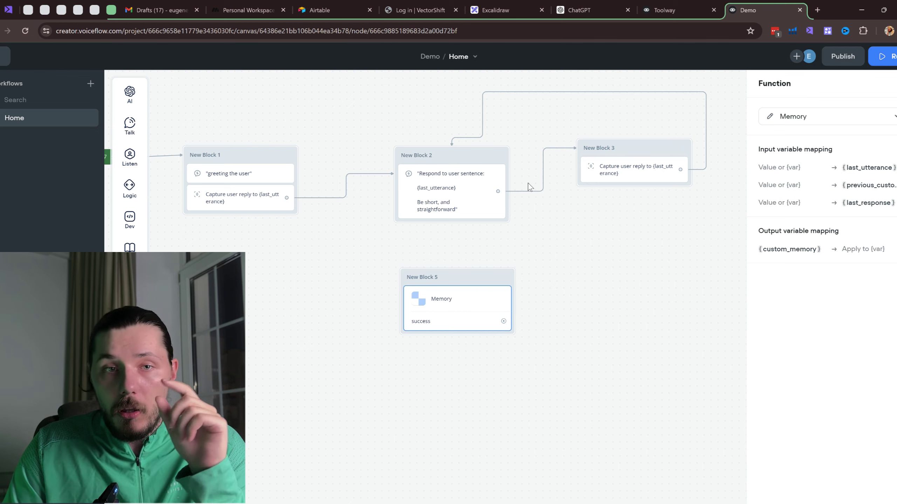
click(664, 9)
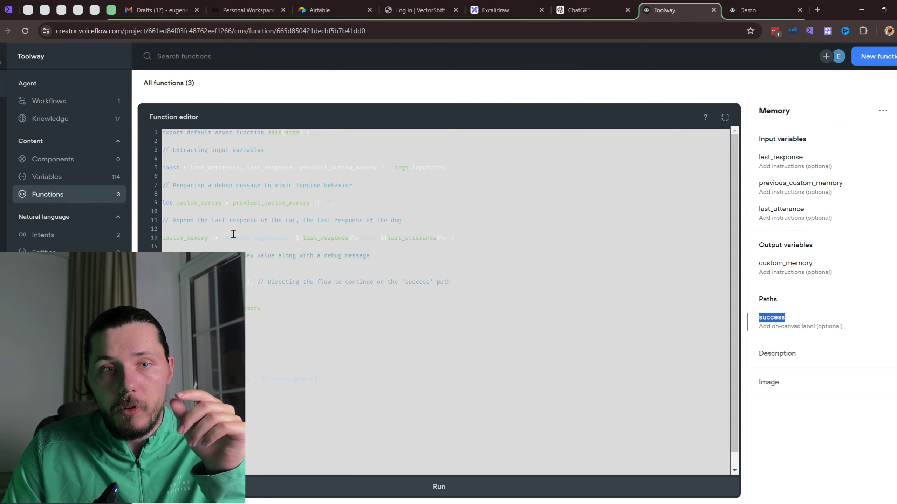
click(294, 208)
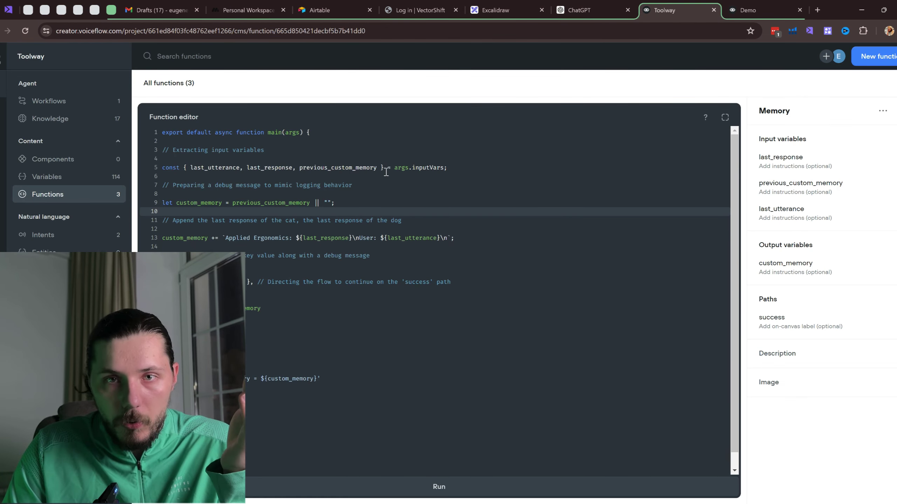
click(751, 5)
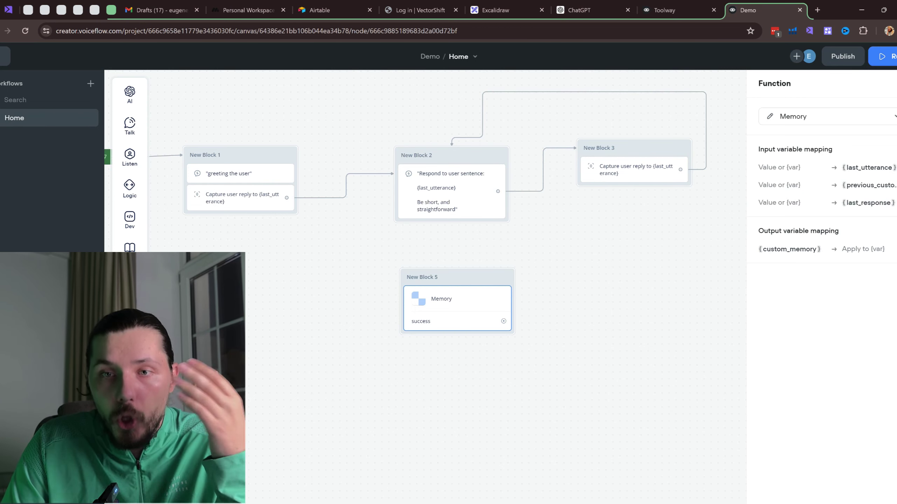
drag(853, 169, 887, 170)
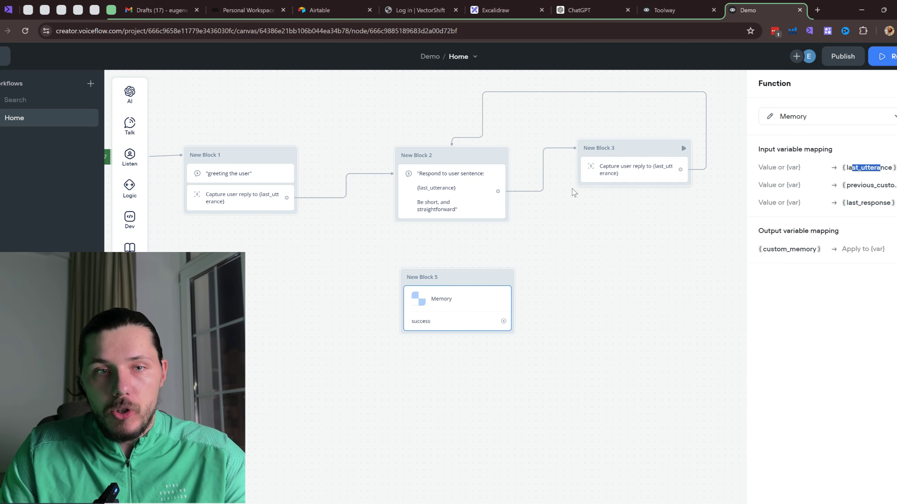
scroll(459, 200, up, 1)
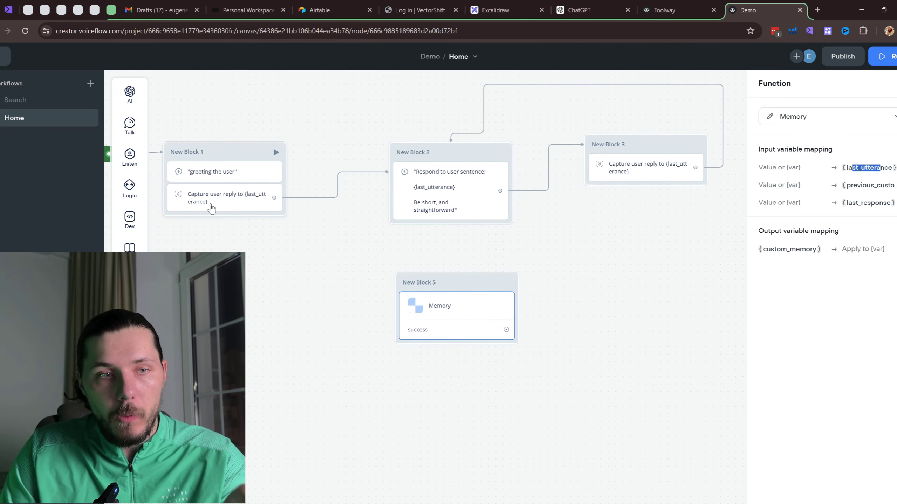
scroll(209, 197, up, 2)
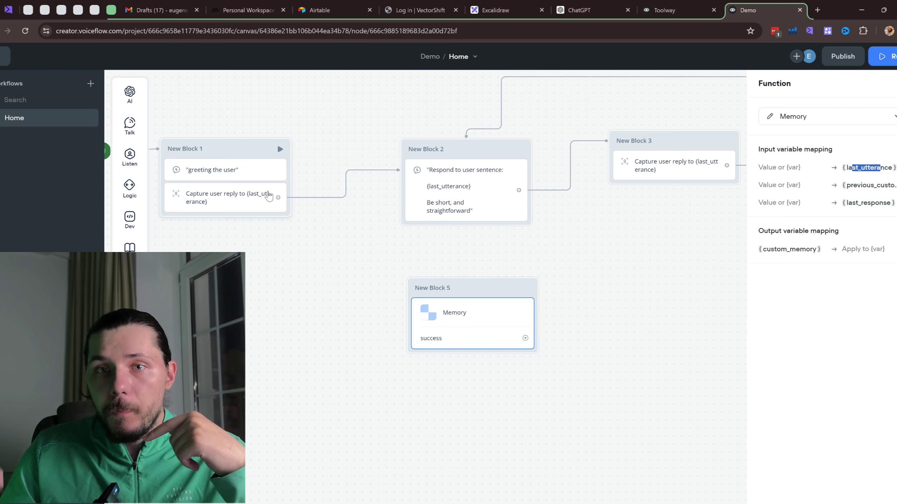
Switch to Excalidraw and handwrite AI on the blank canvas using the thickest stroke width.
click(495, 10)
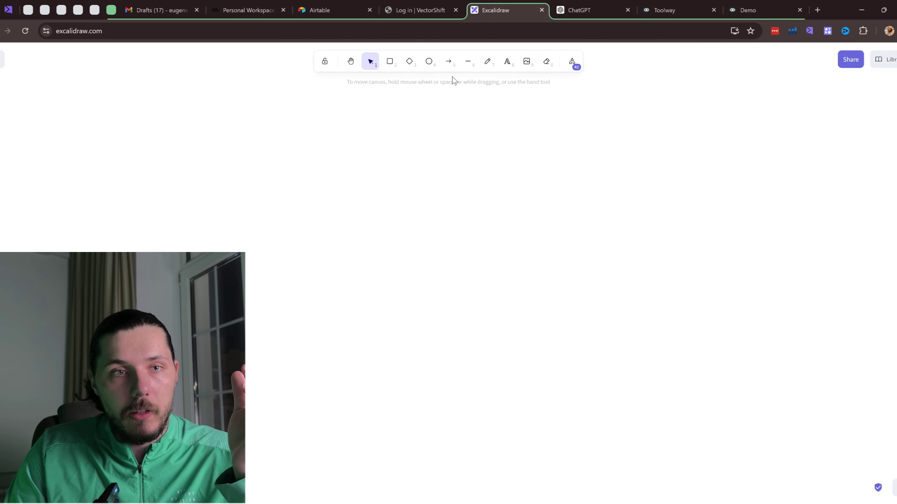
click(487, 62)
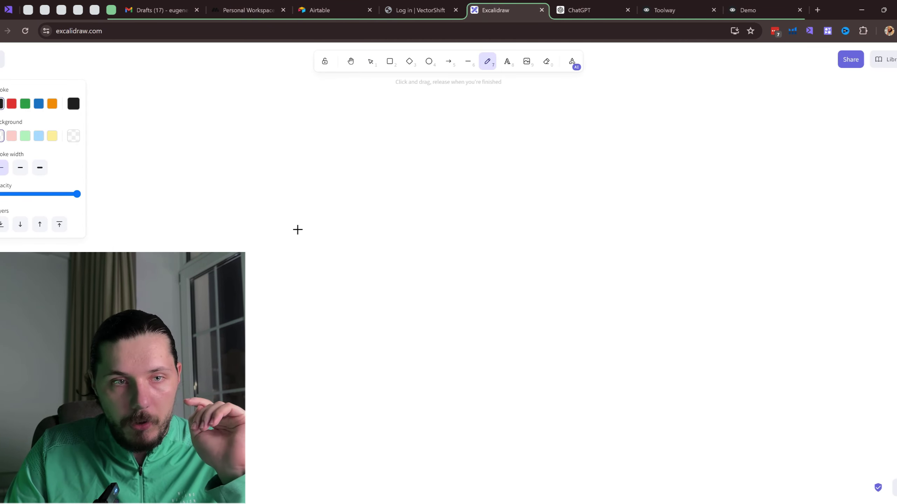
mouse_move(287, 185)
mouse_down()
mouse_move(284, 252)
mouse_move(309, 246)
mouse_up()
drag(280, 221, 297, 220)
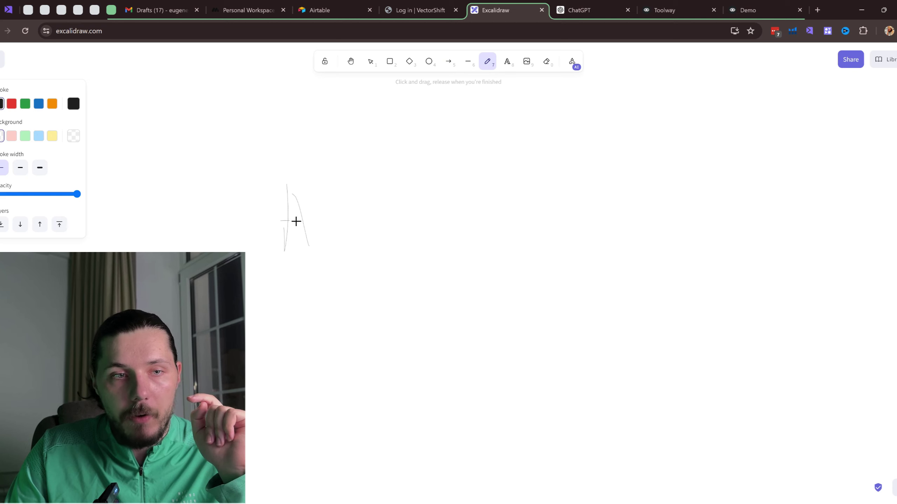
click(40, 168)
drag(296, 184, 284, 254)
drag(299, 194, 310, 284)
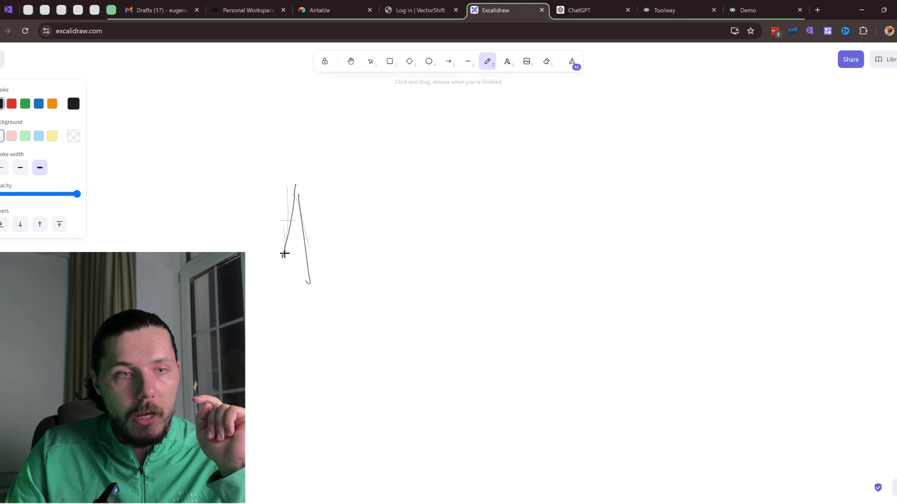
drag(262, 238, 327, 234)
drag(346, 194, 354, 261)
click(339, 170)
Draw an arrow from the handwritten AI to a circled word Hi and label the arrow Q.
drag(399, 223, 471, 223)
drag(442, 206, 482, 248)
scroll(568, 248, right, 3)
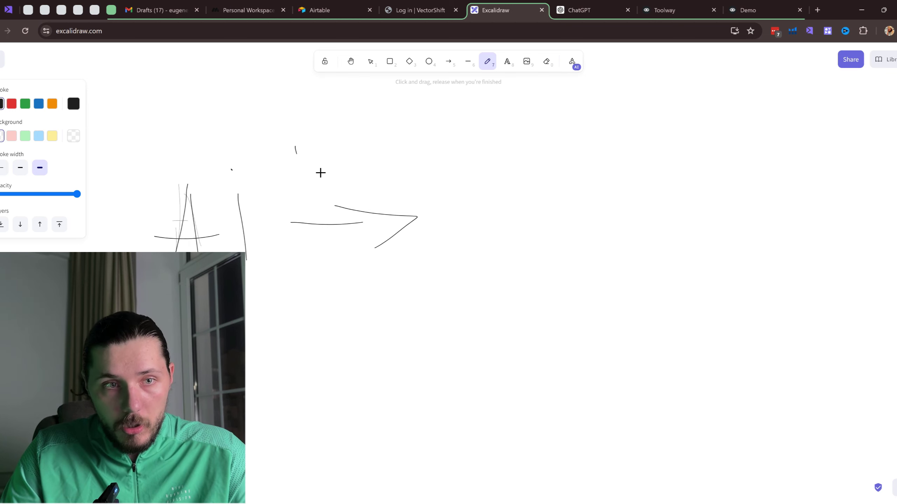
drag(320, 173, 309, 141)
drag(315, 148, 342, 175)
mouse_move(488, 184)
mouse_down()
mouse_move(504, 237)
mouse_move(519, 195)
mouse_move(562, 233)
mouse_up()
mouse_move(544, 150)
mouse_down()
mouse_move(565, 183)
mouse_move(545, 262)
mouse_move(512, 155)
mouse_move(481, 262)
mouse_move(541, 140)
mouse_up()
key(ctrl+z)
Return to the Demo project and map the variable last_utterance to the Memory block's last_utterance input.
click(795, 7)
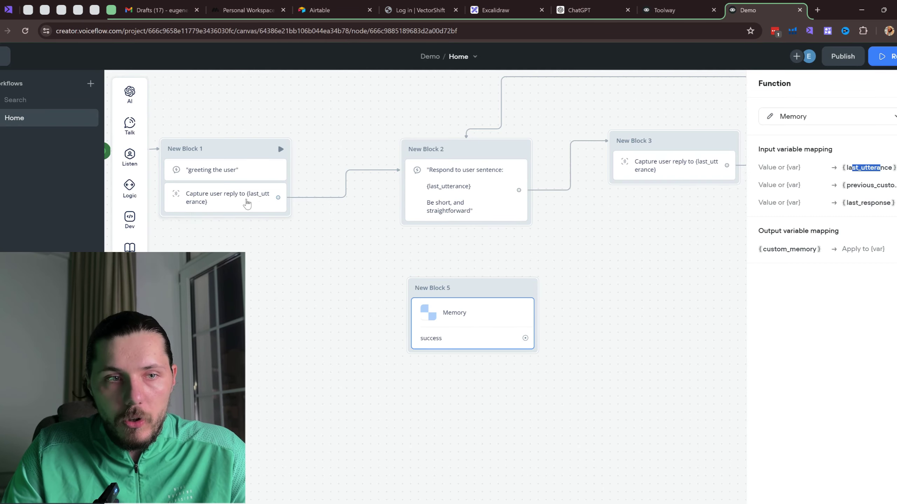
scroll(246, 200, up, 1)
click(243, 198)
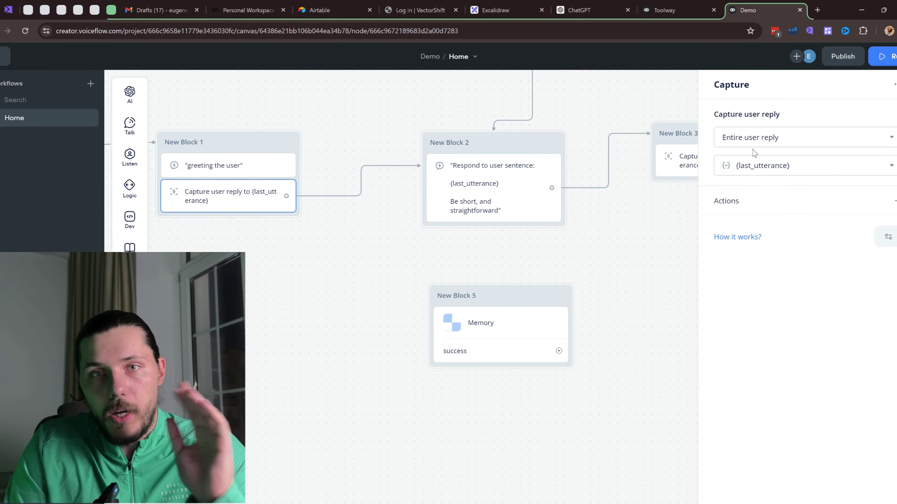
click(521, 338)
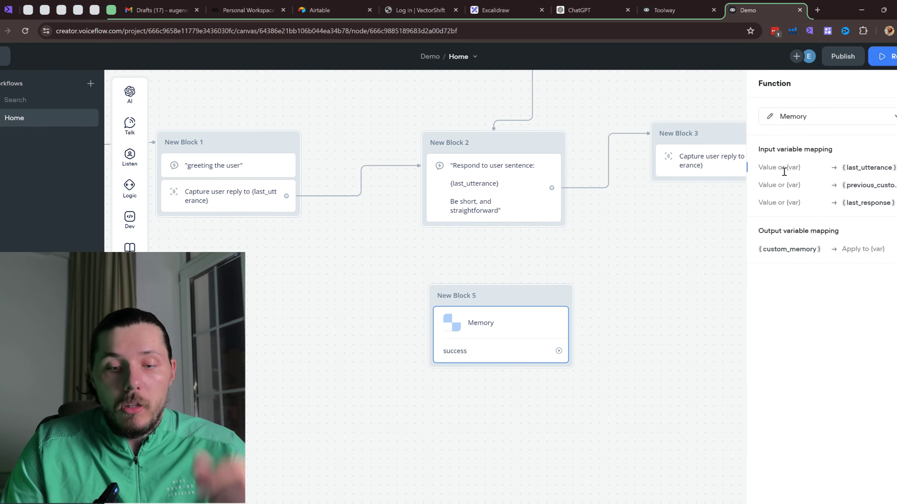
text({las)
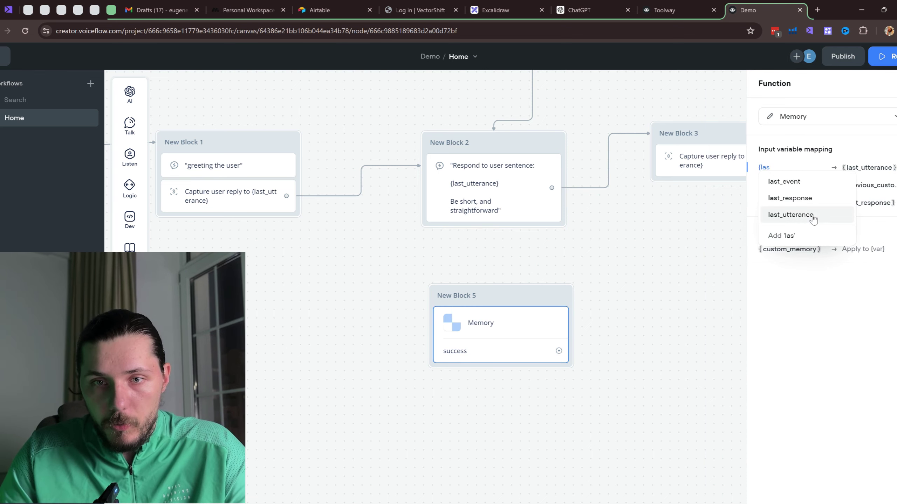
click(811, 214)
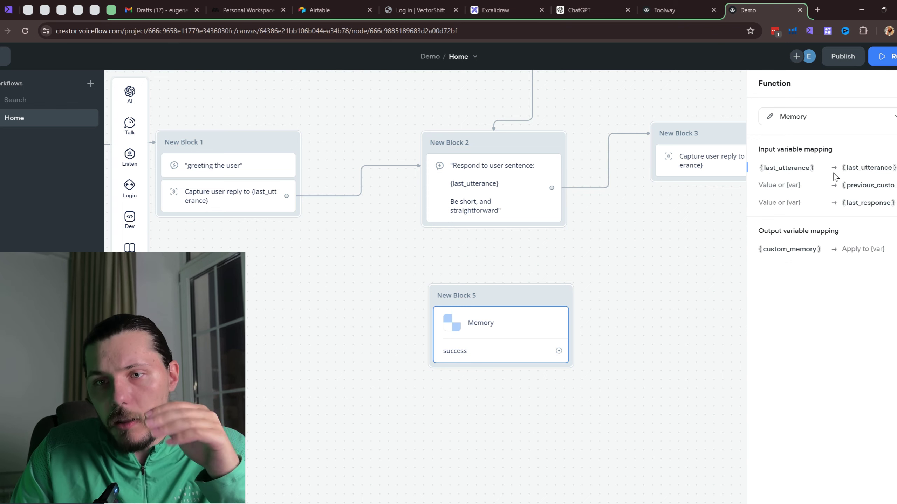
Map the variable last_response to the Memory block's last_response input.
click(669, 10)
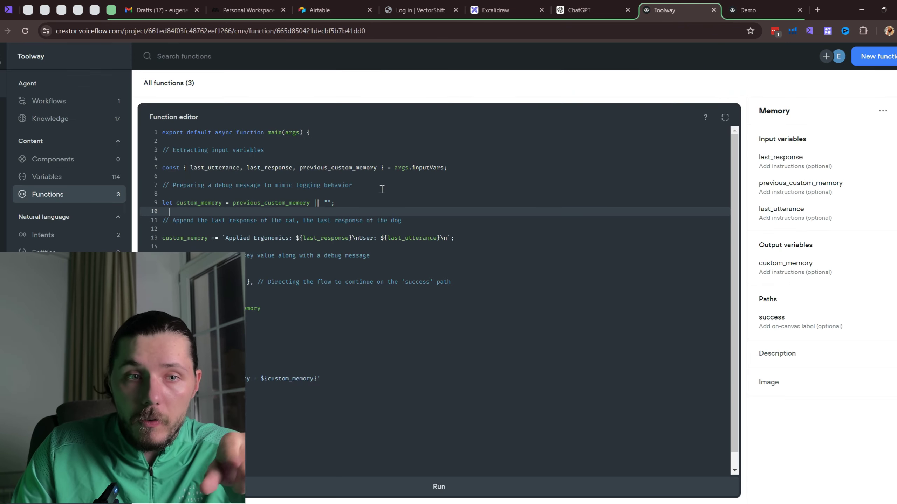
click(749, 10)
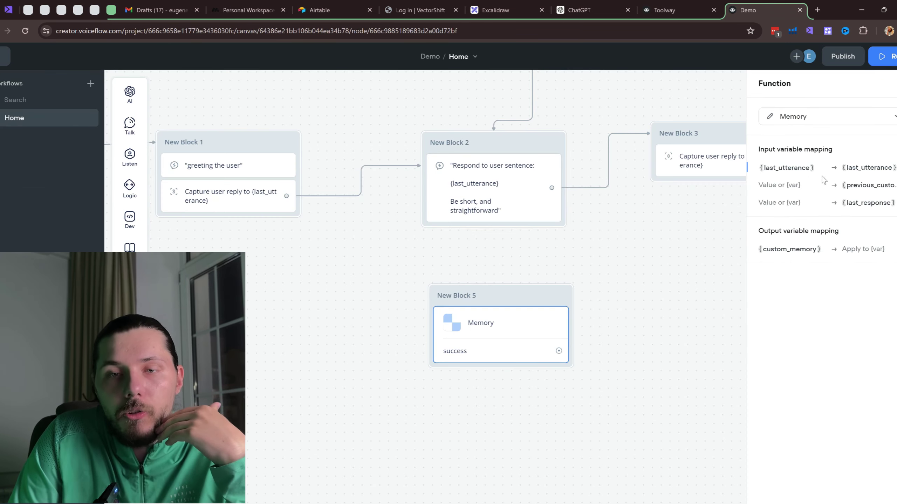
drag(848, 168, 892, 169)
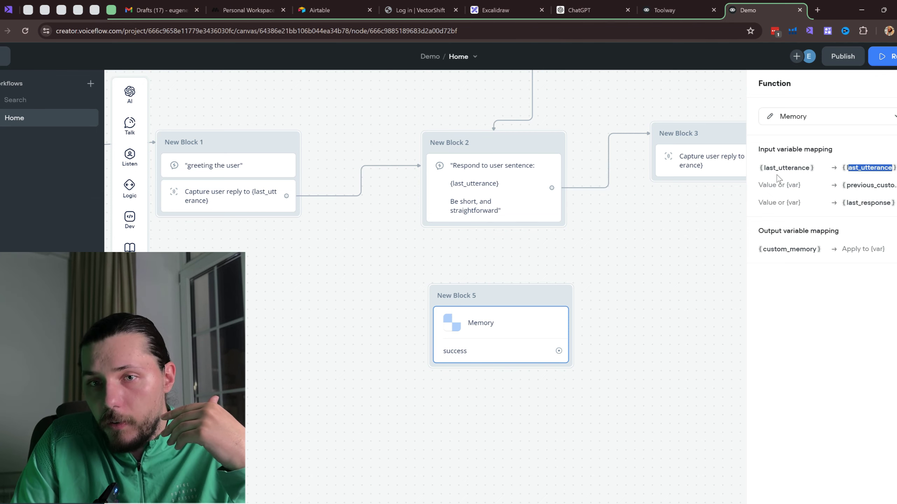
click(793, 172)
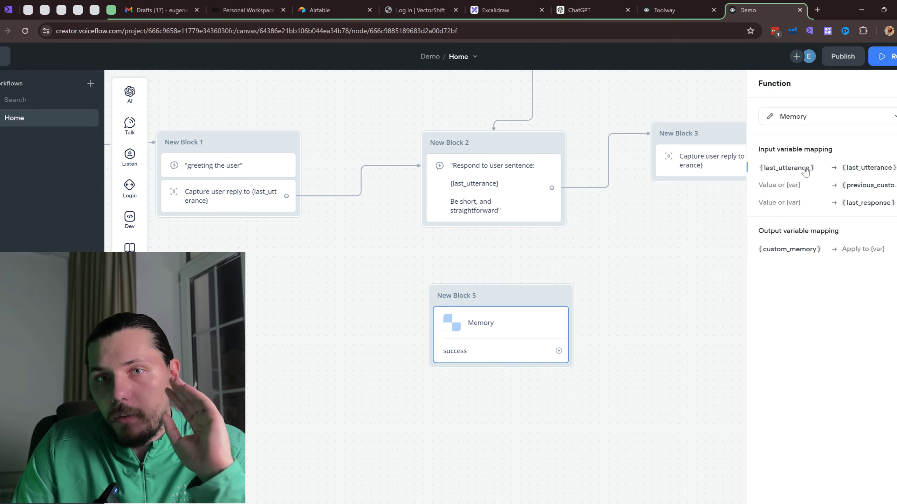
drag(859, 203, 879, 201)
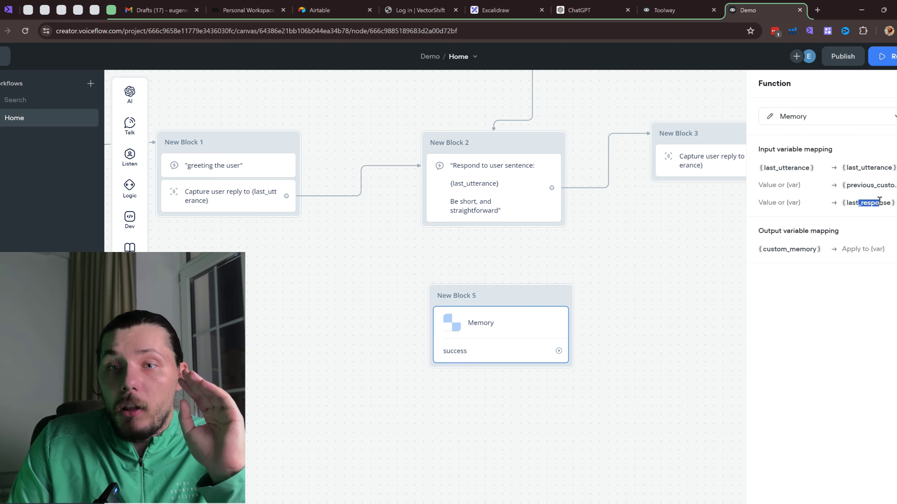
click(784, 207)
text({l)
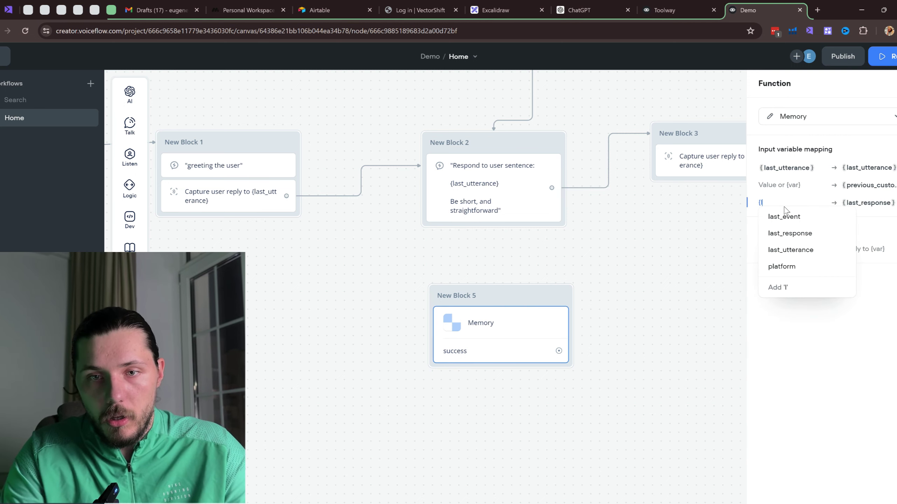
click(790, 233)
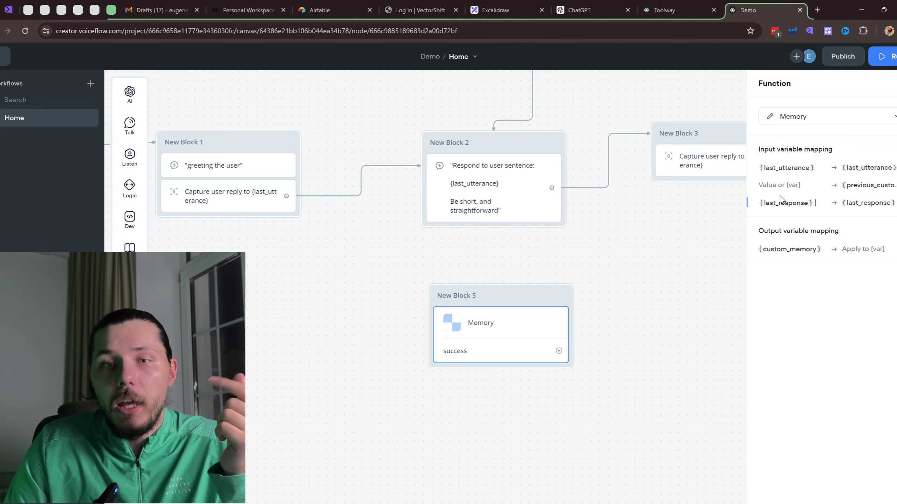
Switch to Excalidraw and draw an arrow from the circled Hi down to a second, circled AI.
click(674, 9)
click(601, 9)
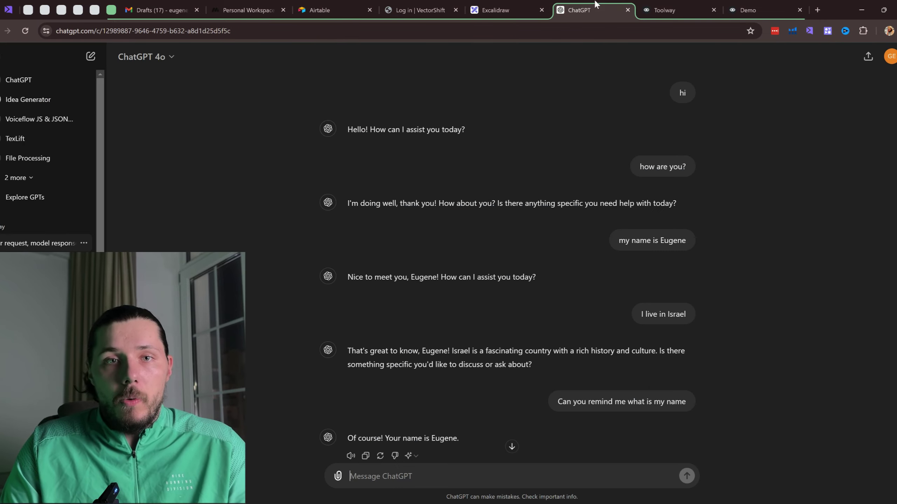
click(475, 4)
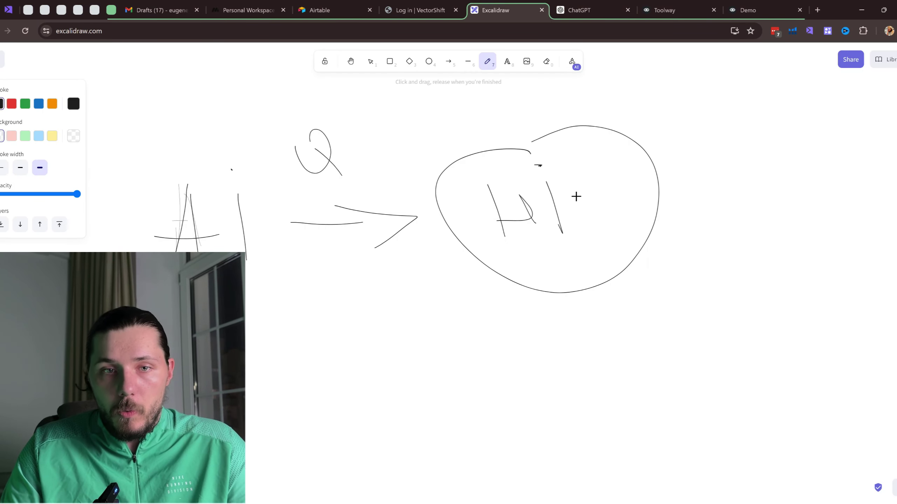
scroll(575, 197, right, 5)
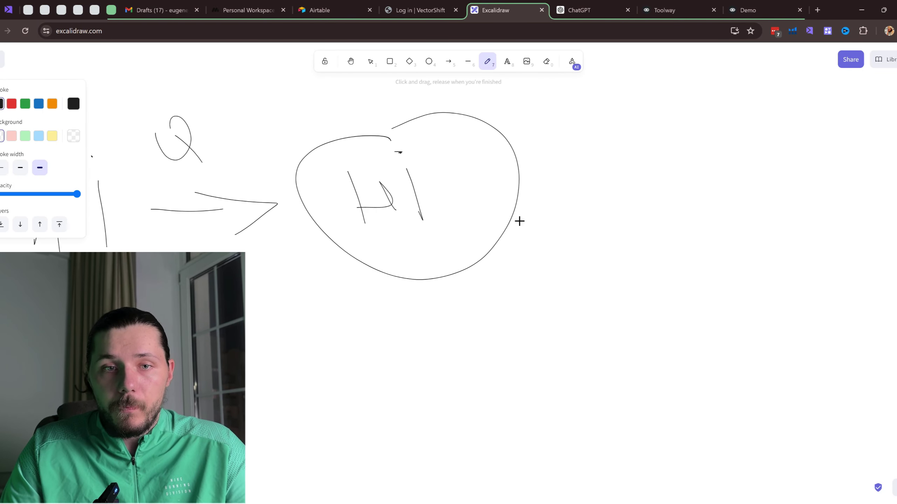
drag(516, 214, 604, 305)
drag(556, 290, 620, 252)
scroll(623, 266, down, 1)
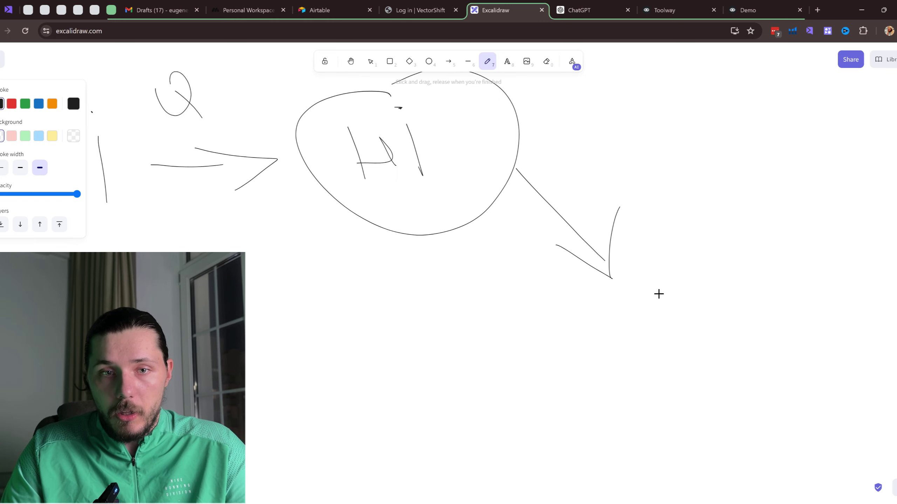
mouse_move(649, 288)
mouse_down()
mouse_move(667, 312)
mouse_move(658, 353)
mouse_up()
drag(667, 313, 678, 352)
drag(642, 340, 705, 344)
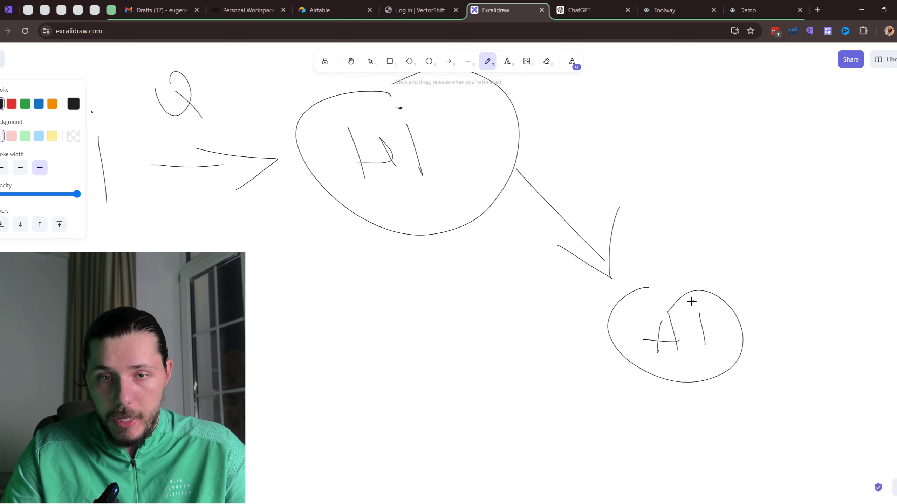
drag(692, 300, 674, 303)
Draw an arrow rising diagonally from beside the circled AI.
scroll(518, 332, right, 5)
scroll(675, 329, right, 1)
scroll(635, 346, up, 1)
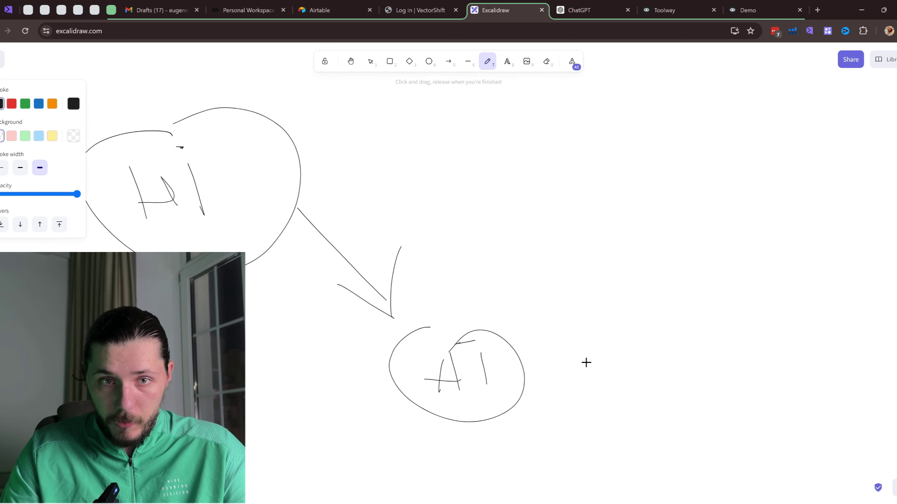
mouse_move(577, 361)
mouse_down()
mouse_move(671, 197)
mouse_move(634, 222)
mouse_up()
drag(690, 172, 706, 221)
scroll(750, 266, up, 3)
scroll(739, 231, down, 1)
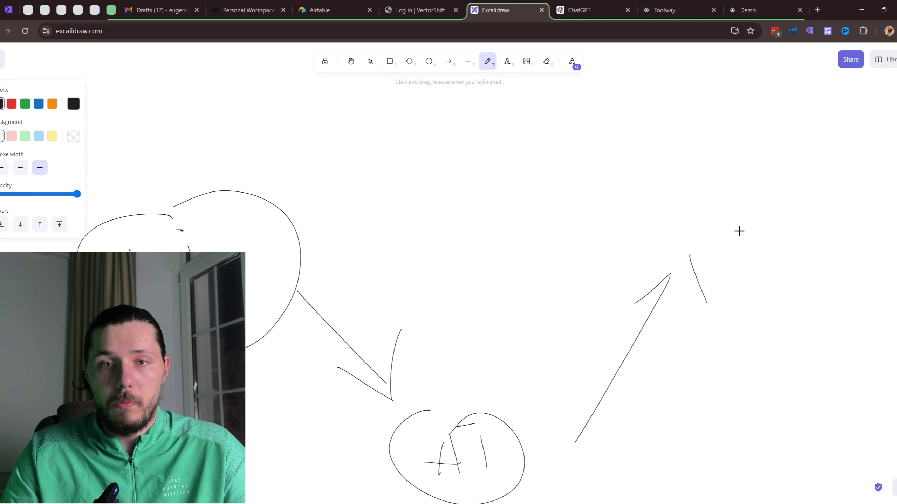
Handwrite Hello at the tip of the rising arrow and circle the word.
scroll(738, 221, right, 2)
drag(671, 198, 681, 241)
mouse_move(675, 232)
mouse_down()
mouse_move(699, 195)
mouse_move(721, 245)
mouse_up()
drag(741, 228, 757, 231)
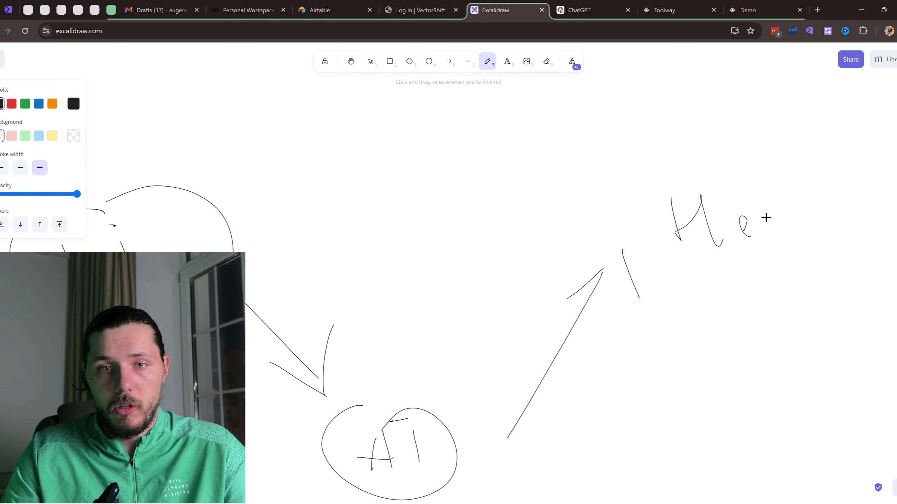
mouse_move(765, 172)
mouse_down()
mouse_move(773, 244)
mouse_move(801, 229)
mouse_up()
drag(813, 187, 819, 203)
drag(671, 174, 793, 154)
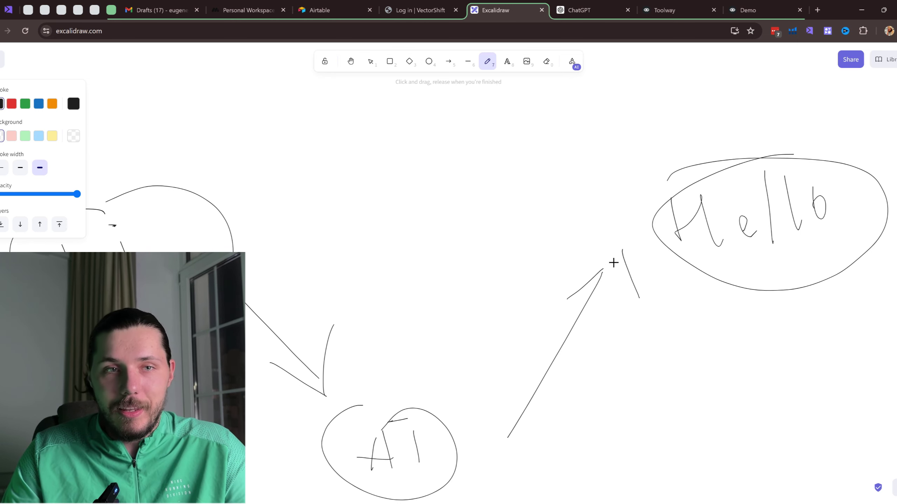
Emphasise the circled Hello with a second, larger loop around it.
scroll(614, 263, down, 1)
scroll(614, 263, right, 1)
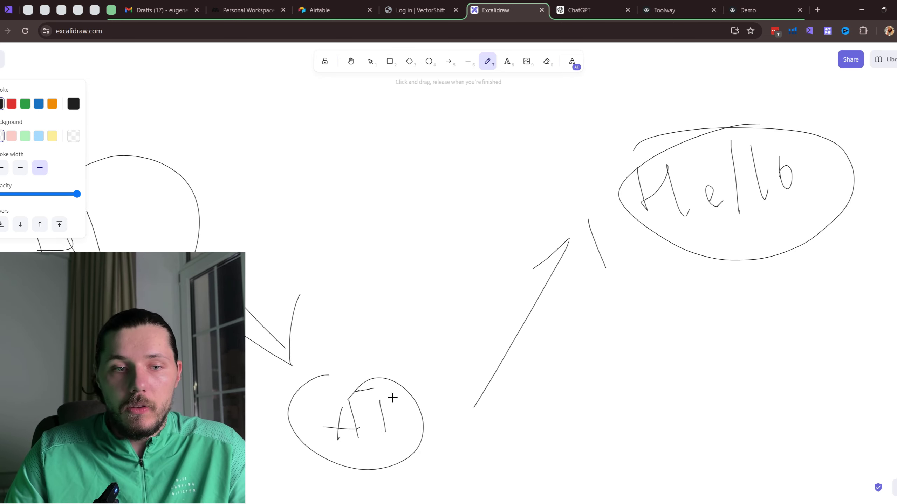
mouse_move(393, 398)
mouse_down()
mouse_move(417, 349)
mouse_move(437, 369)
mouse_up()
key(ctrl+z)
drag(766, 103, 878, 117)
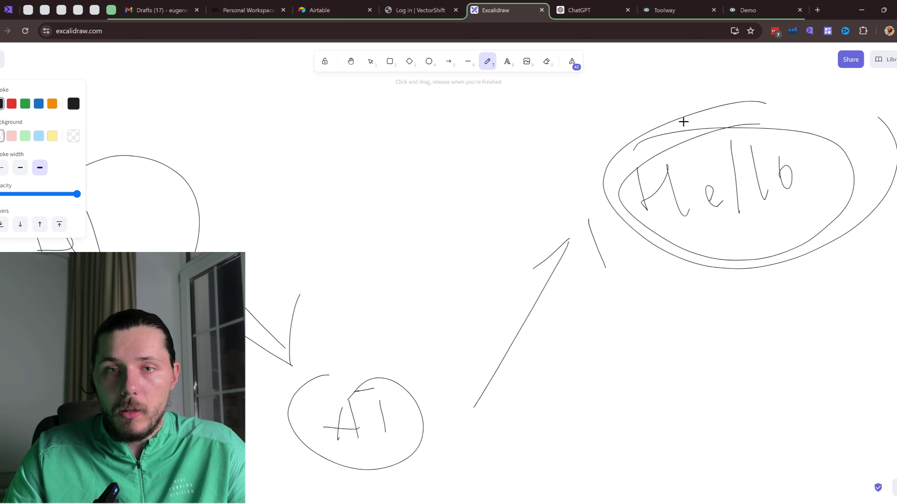
Draw another overlapping loop across the upper part of the circled Hello.
drag(683, 122, 707, 188)
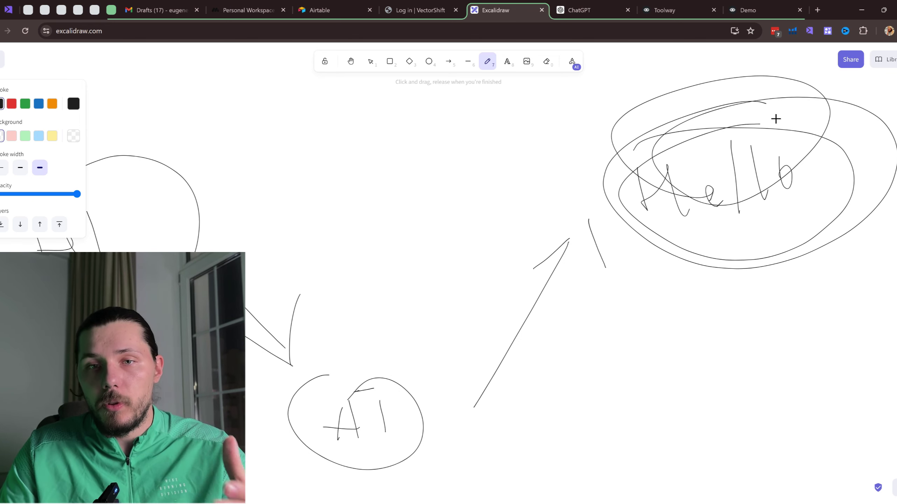
click(747, 5)
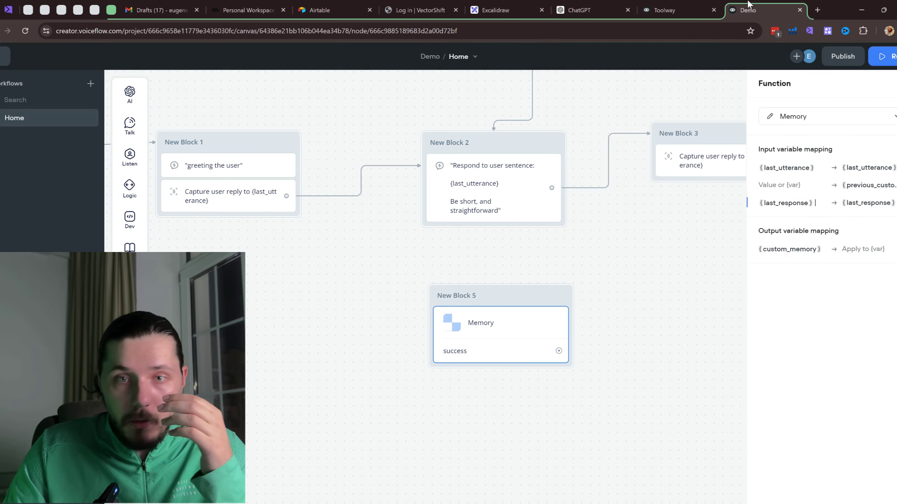
click(499, 7)
scroll(166, 230, left, 3)
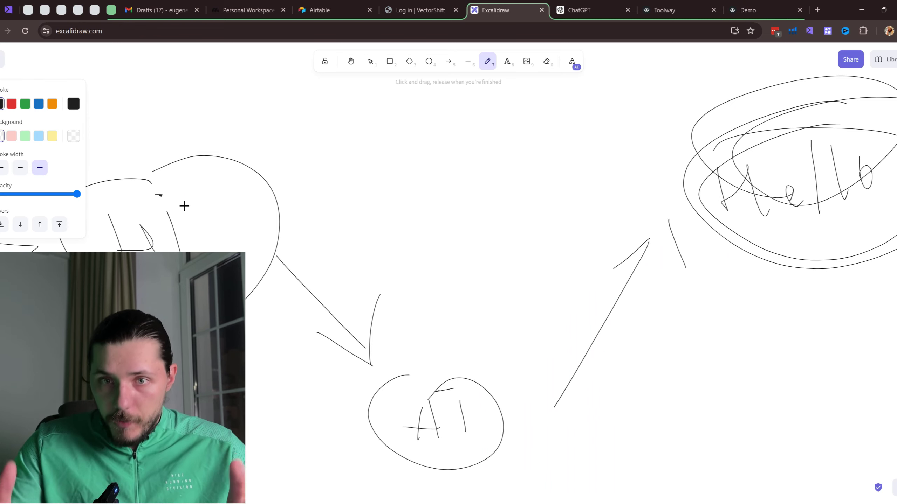
scroll(682, 257, right, 3)
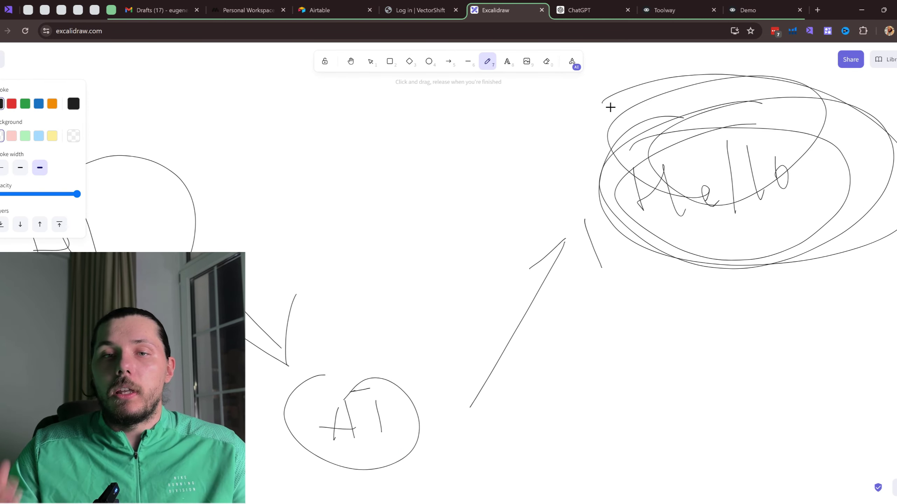
key(ctrl+z)
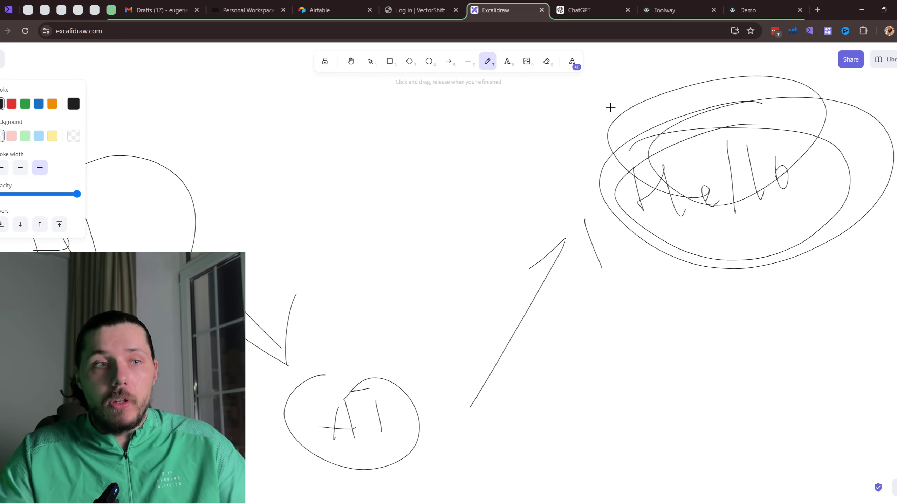
scroll(611, 107, left, 10)
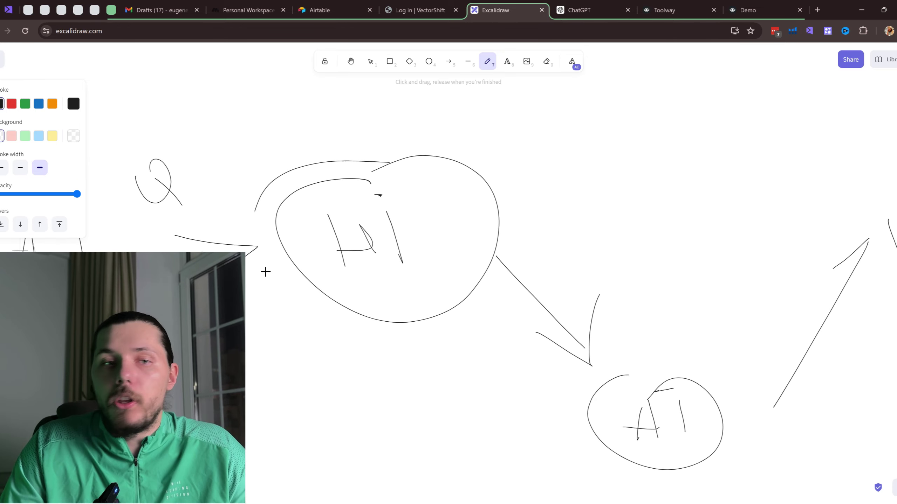
drag(265, 272, 420, 174)
key(ctrl+z)
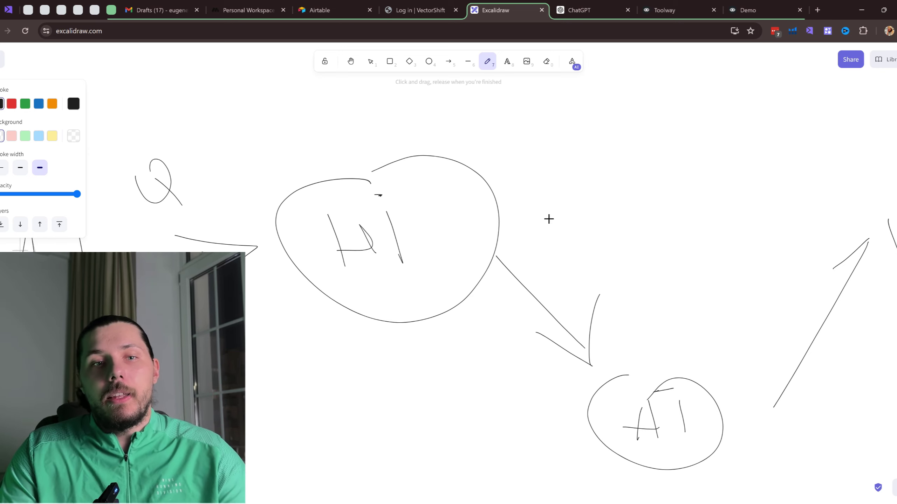
Emphasise the circled Hello with one more loop that extends past the left side of the word.
scroll(549, 219, right, 9)
scroll(635, 248, up, 3)
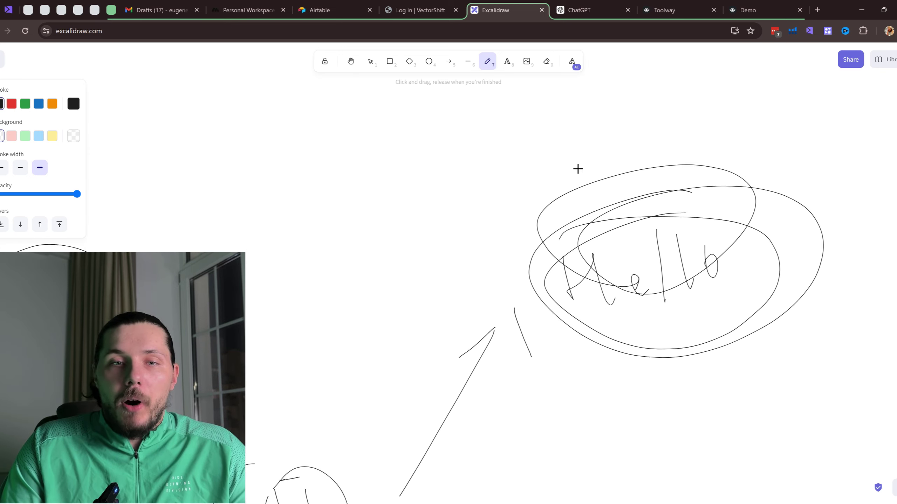
drag(693, 240, 698, 307)
scroll(565, 198, up, 2)
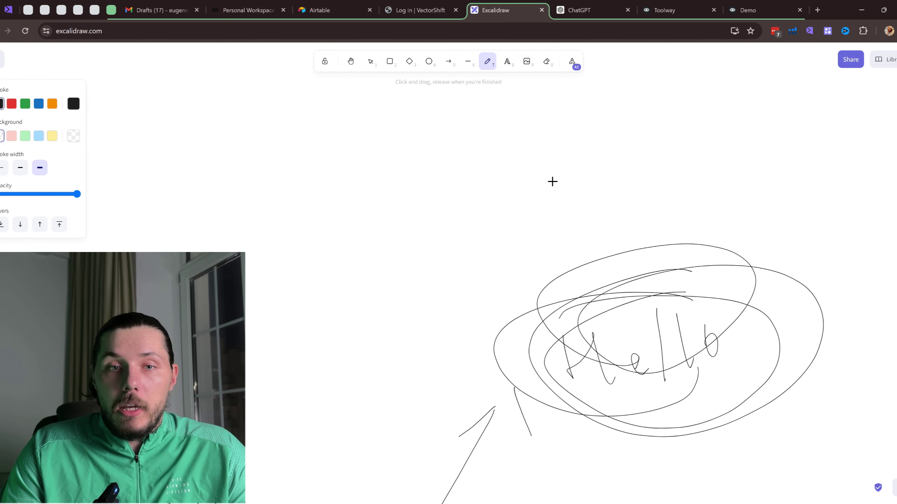
Sketch a small arrow in the space above the circled Hello and cross it out with a diagonal stroke.
drag(526, 175, 552, 178)
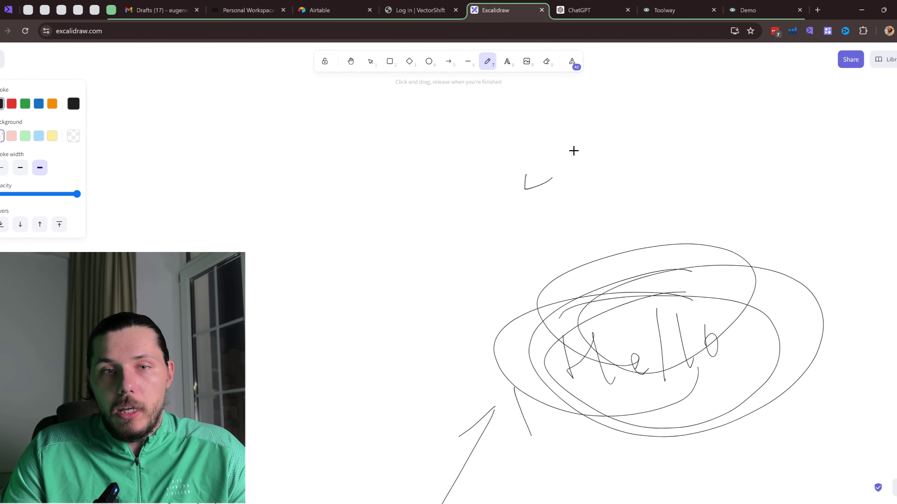
drag(574, 150, 530, 205)
drag(519, 163, 591, 223)
scroll(747, 300, down, 3)
scroll(759, 293, right, 7)
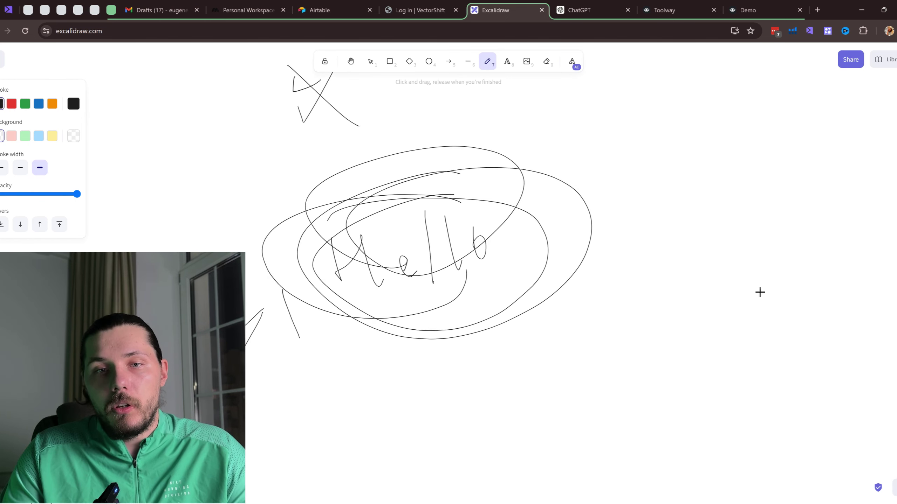
scroll(721, 187, up, 2)
scroll(720, 187, right, 1)
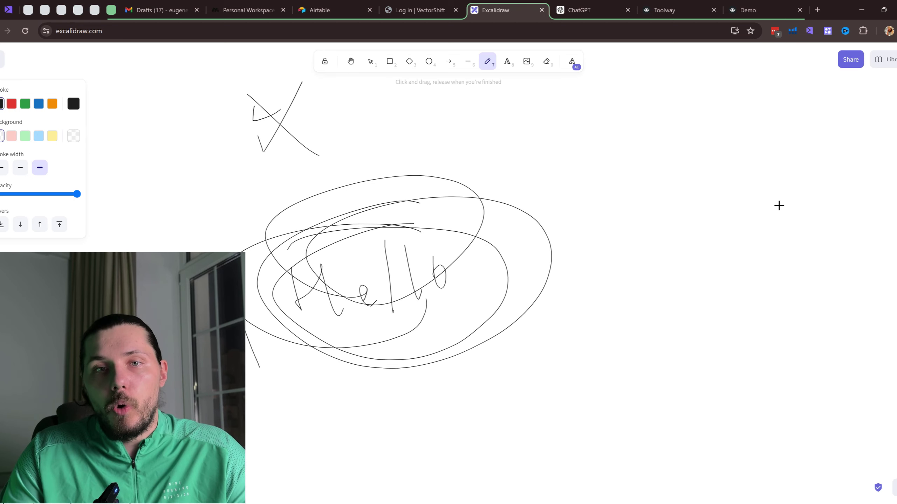
scroll(282, 128, up, 2)
mouse_move(329, 120)
mouse_down()
mouse_move(416, 204)
mouse_move(194, 173)
mouse_up()
key(ctrl+z)
scroll(408, 232, left, 3)
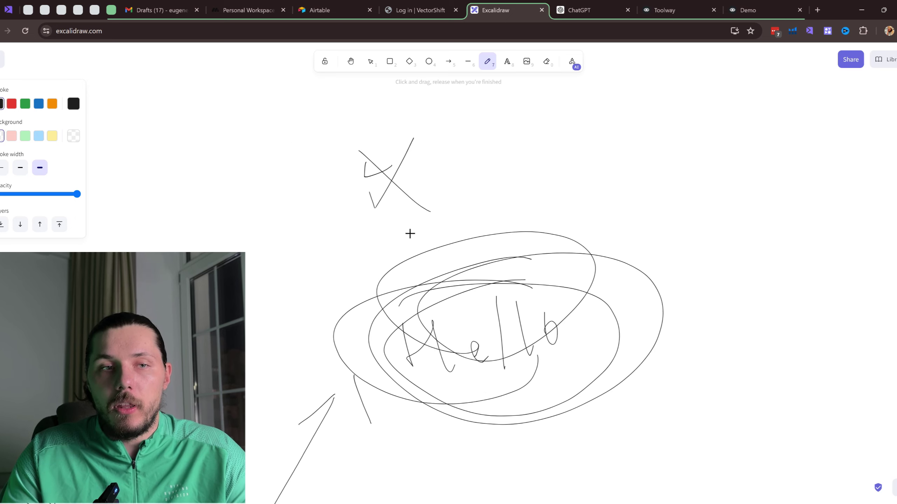
scroll(406, 274, down, 3)
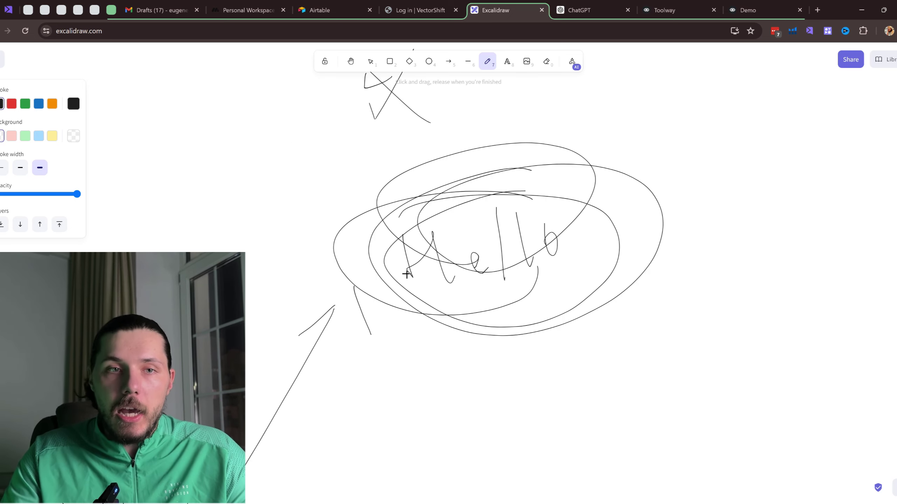
scroll(406, 274, left, 3)
scroll(546, 263, up, 2)
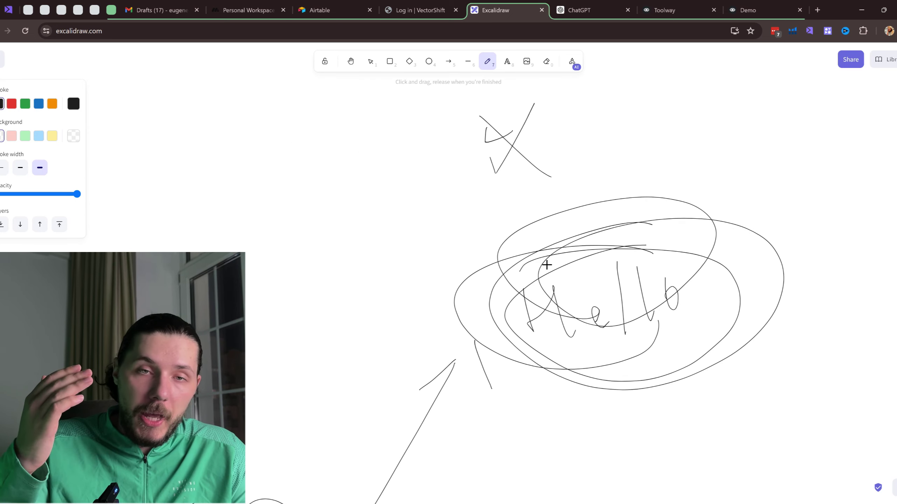
scroll(547, 265, up, 1)
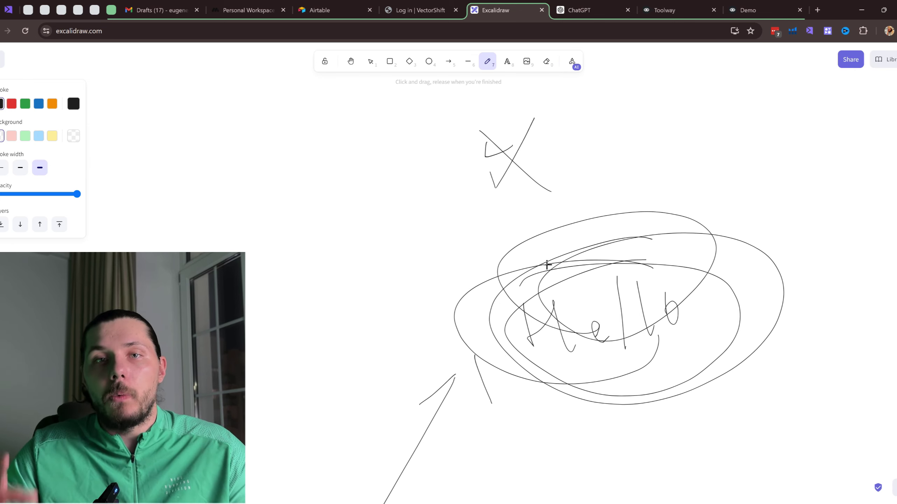
scroll(297, 290, left, 8)
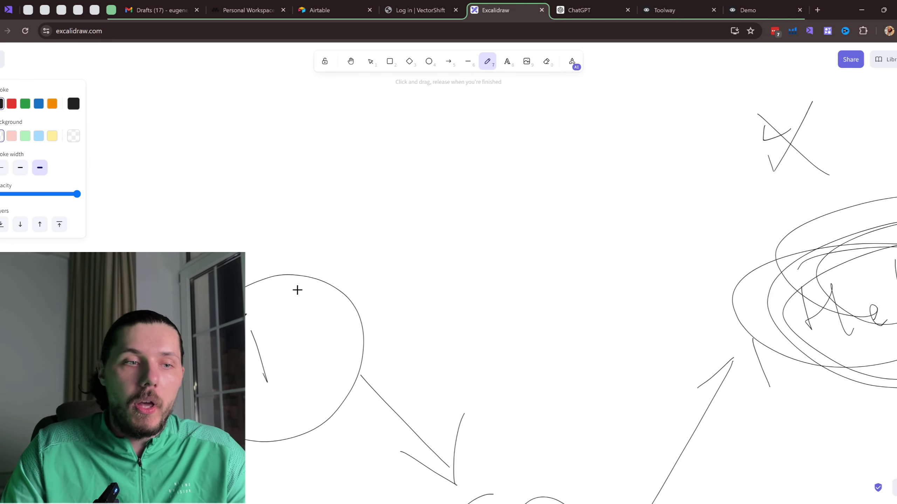
drag(272, 276, 233, 424)
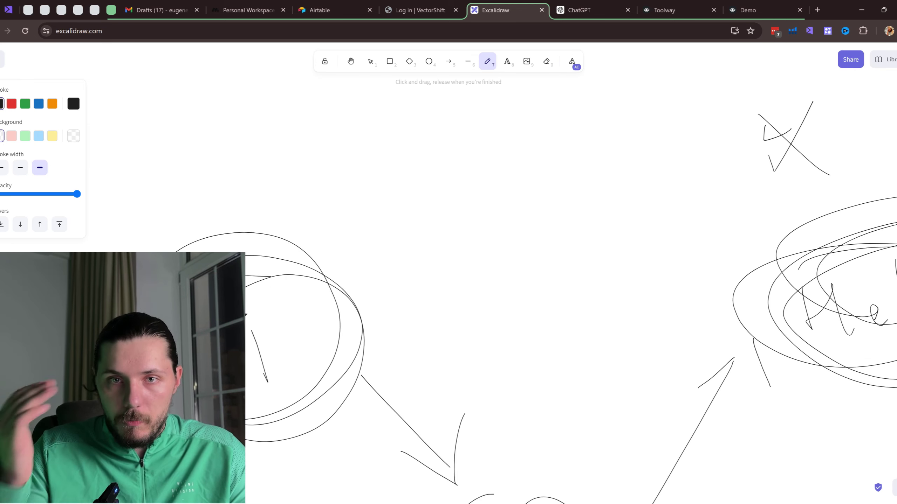
scroll(699, 231, right, 7)
drag(690, 226, 654, 234)
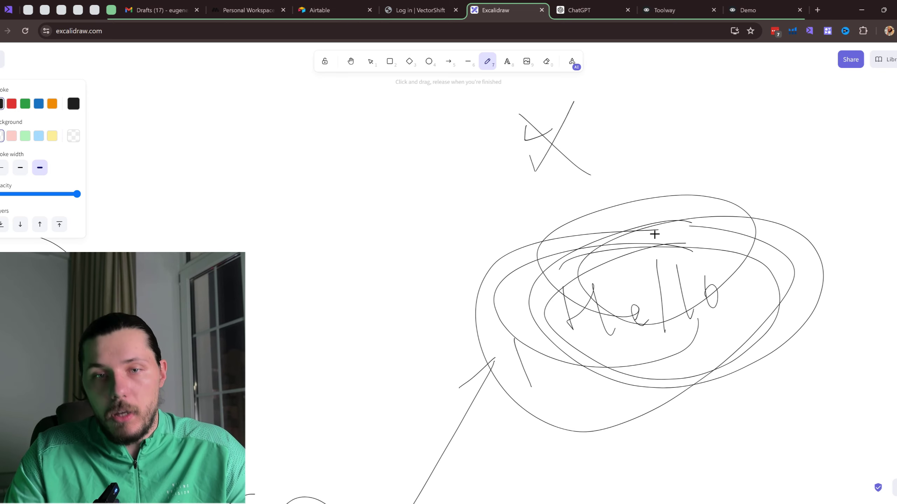
key(ctrl+z)
key(ctrl+z)
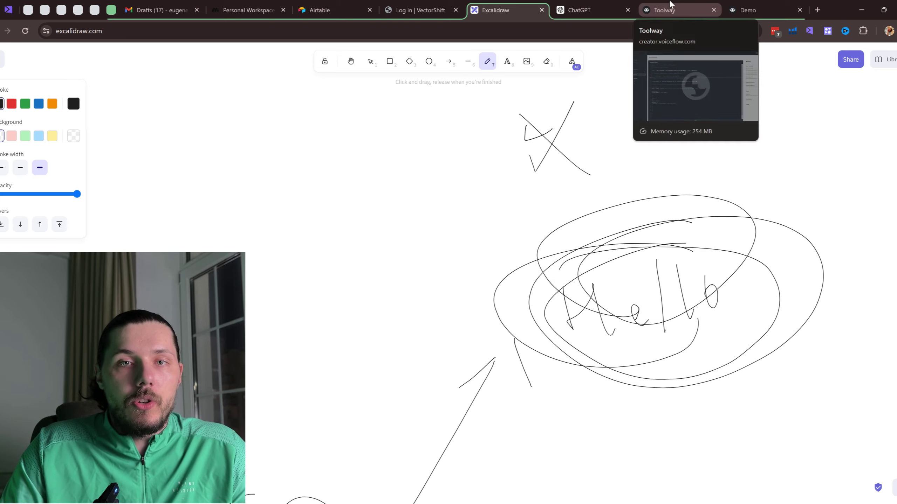
Switch to the Voiceflow Demo project and map a new custom_memory variable to the Memory function's previous_custom_memory input.
click(748, 10)
click(803, 188)
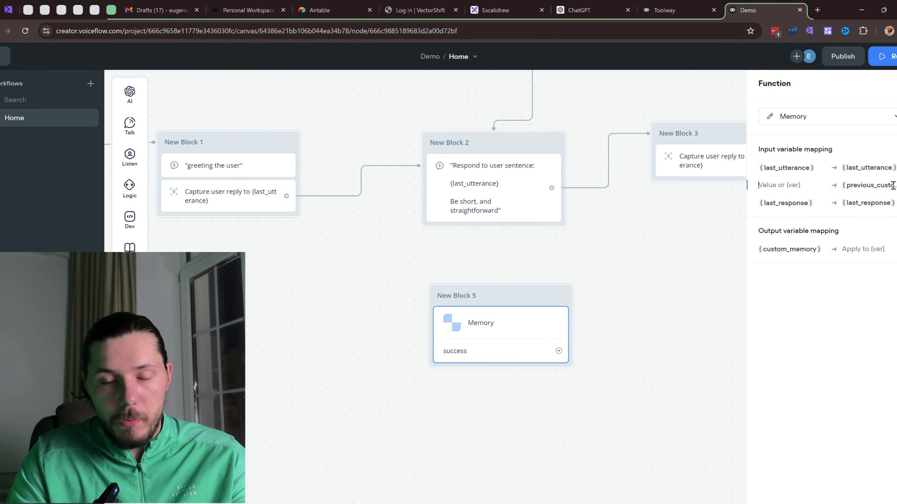
text({cus)
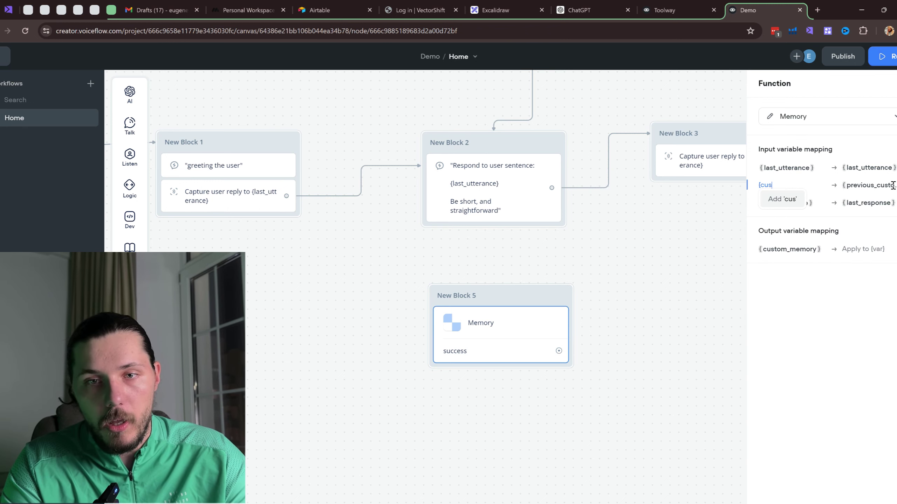
text(tom)
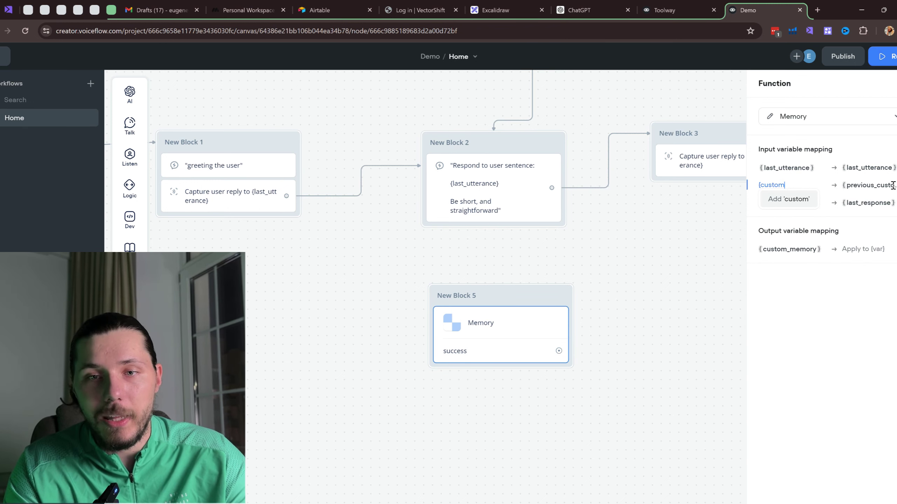
text(_)
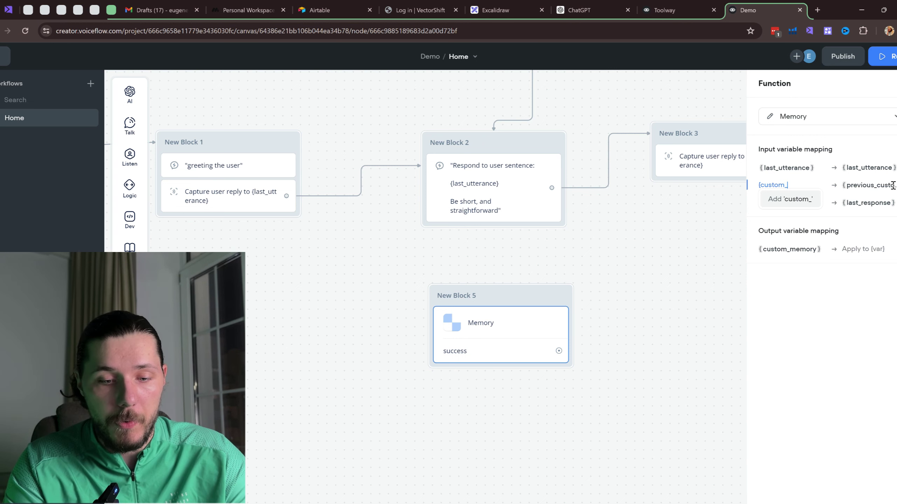
text(memory)
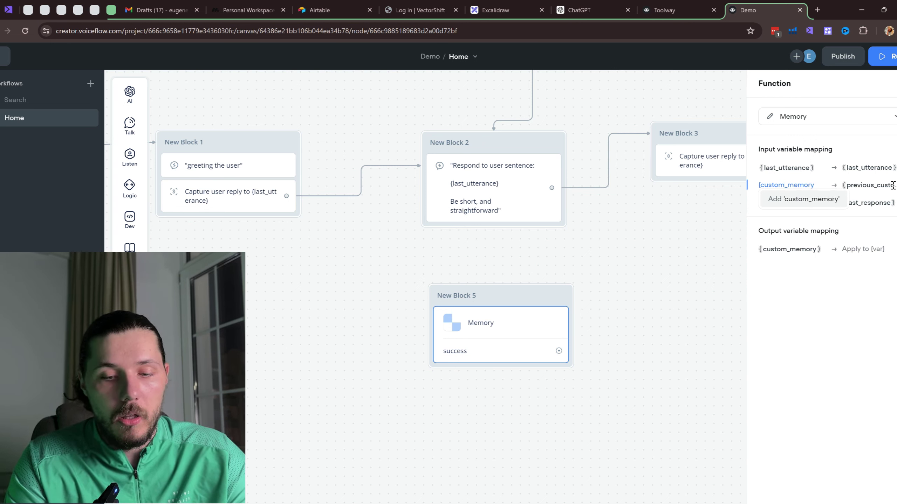
click(826, 200)
click(491, 251)
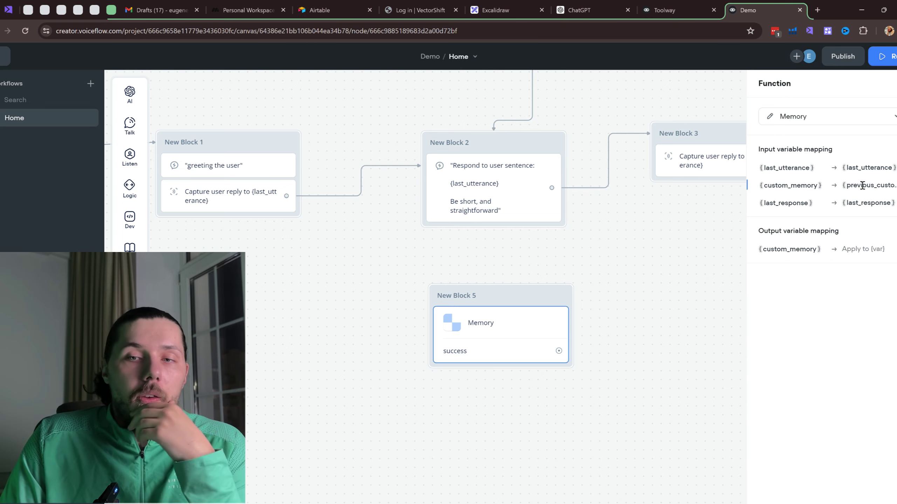
Compare the previous_custom_memory input mapping with the Memory function's code in the Toolway project and with the Excalidraw sketch.
drag(853, 185, 888, 186)
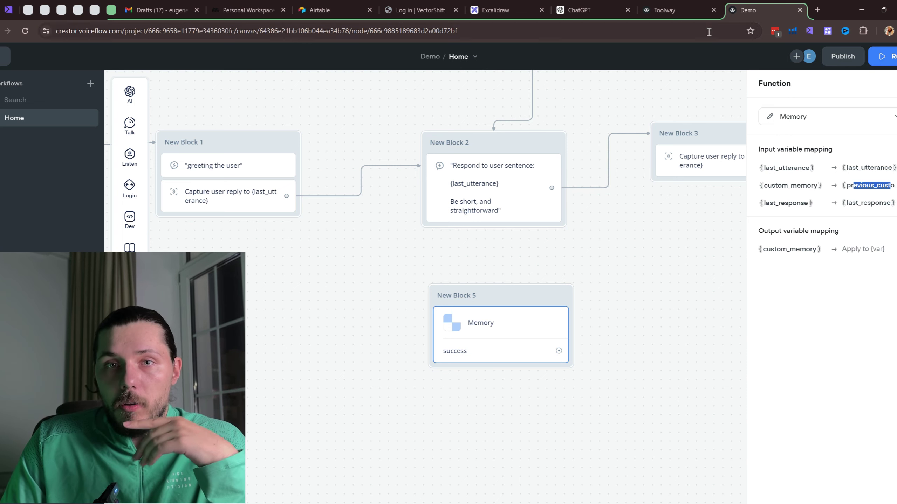
click(658, 4)
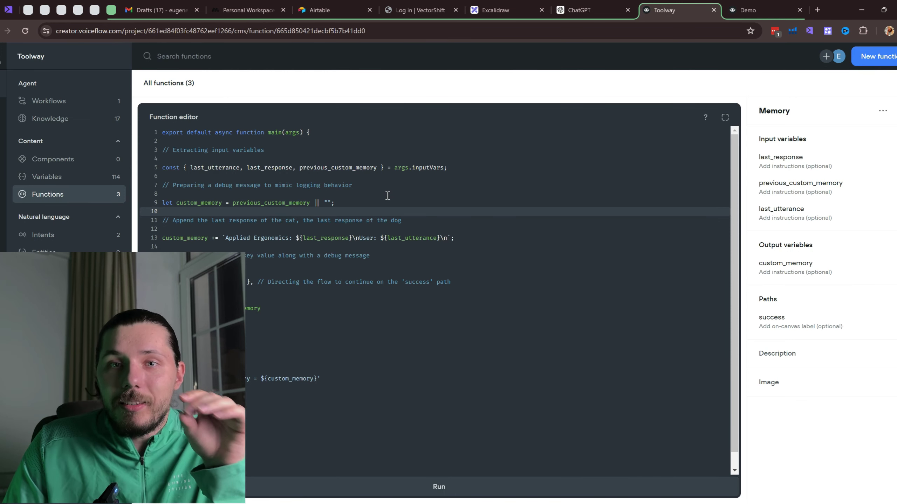
click(774, 4)
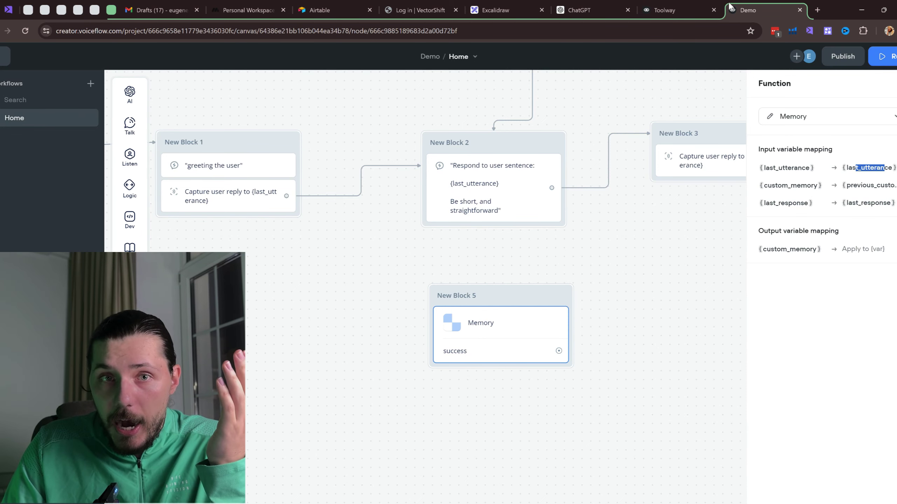
click(512, 5)
scroll(448, 272, left, 3)
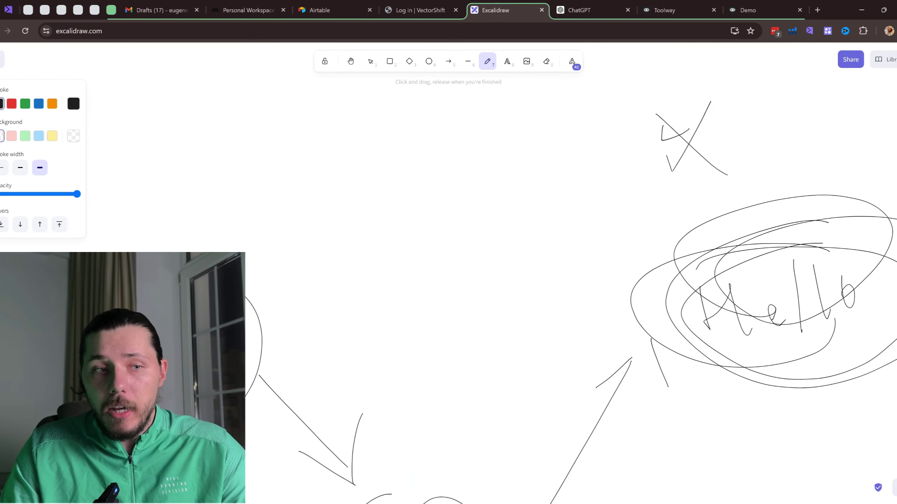
scroll(300, 228, up, 2)
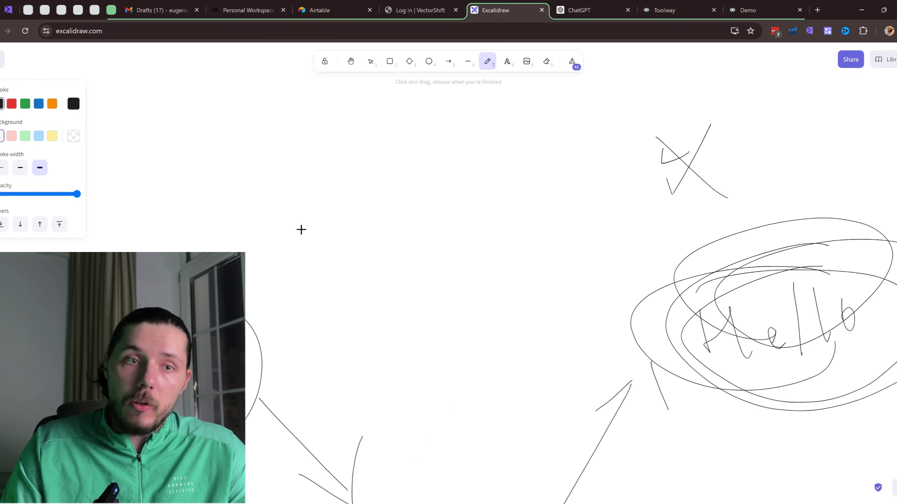
click(768, 7)
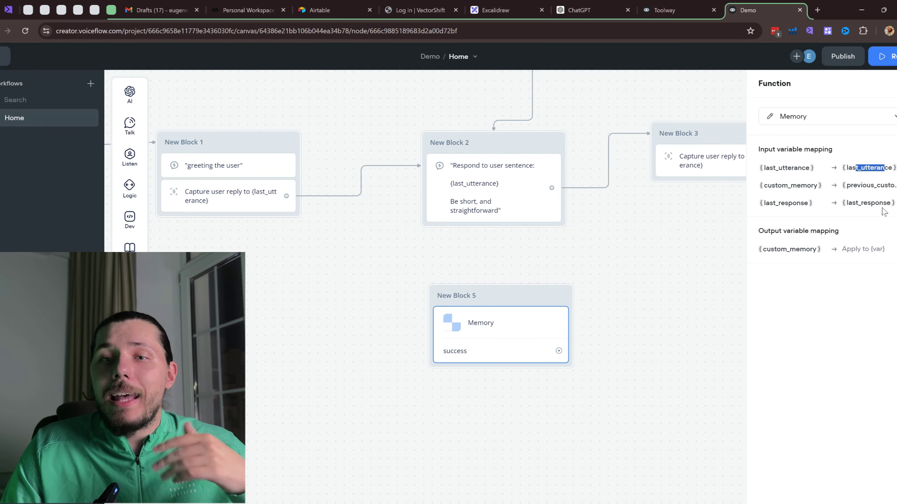
Switch to Excalidraw and handwrite "Hi + Hello" to the upper left of the circled Hello.
click(529, 9)
mouse_move(177, 183)
mouse_down()
mouse_move(191, 216)
mouse_move(211, 220)
mouse_up()
mouse_move(216, 183)
mouse_down()
mouse_move(232, 216)
mouse_move(296, 191)
mouse_move(296, 210)
mouse_up()
click(207, 145)
drag(319, 179, 375, 199)
drag(390, 153, 388, 190)
mouse_move(410, 144)
mouse_down()
mouse_move(406, 188)
mouse_move(419, 170)
mouse_up()
click(750, 10)
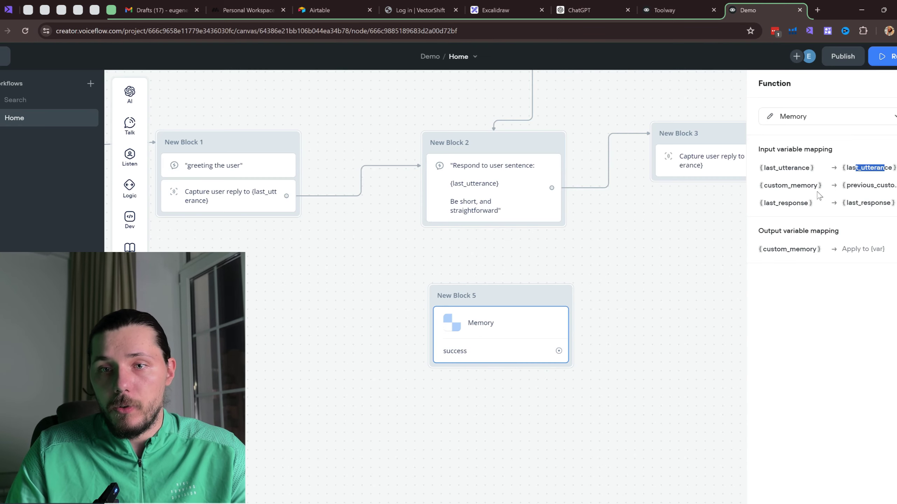
Add a handwritten plus sign after "Hi + Hello" in the Excalidraw sketch.
click(495, 10)
mouse_move(447, 172)
mouse_down()
mouse_move(490, 165)
mouse_move(483, 192)
mouse_up()
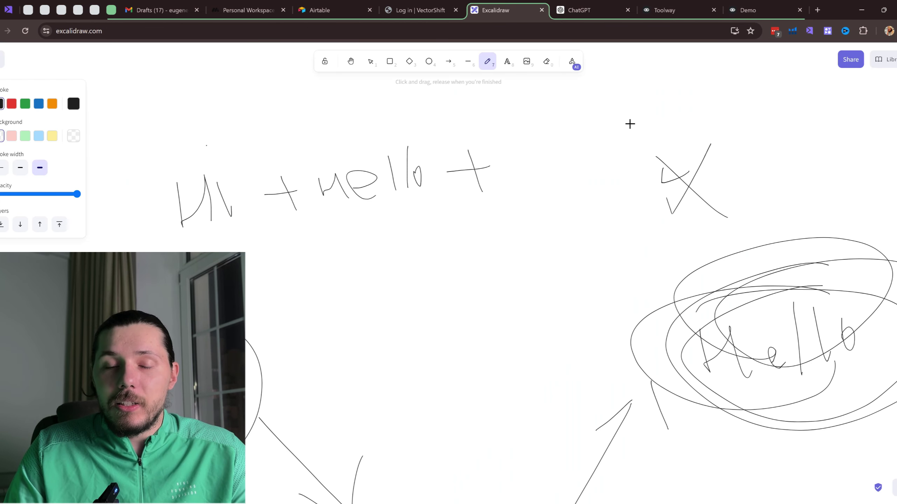
scroll(629, 122, up, 3)
scroll(629, 122, right, 2)
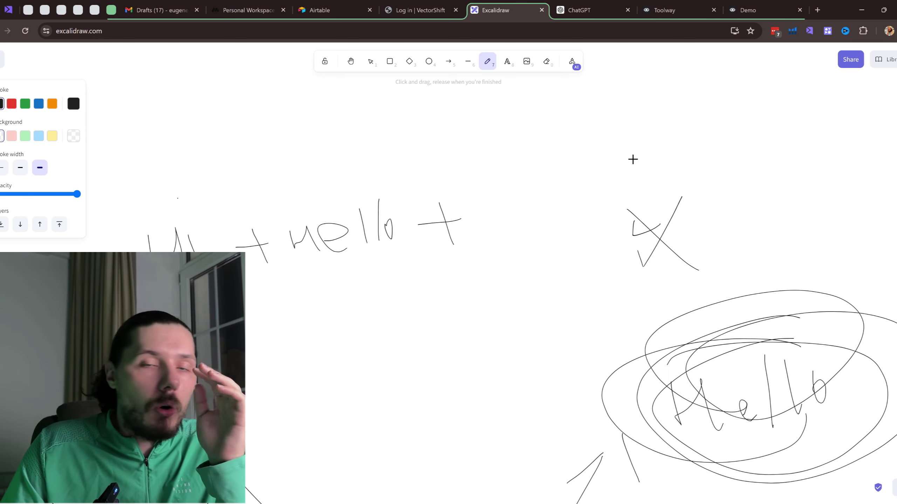
drag(513, 160, 561, 247)
mouse_move(628, 220)
mouse_down()
mouse_move(493, 205)
mouse_move(567, 242)
mouse_up()
scroll(679, 134, up, 2)
In the Voiceflow Demo project, connect New Block 2 to the Memory block and map its custom_memory output to the custom_memory variable.
click(794, 5)
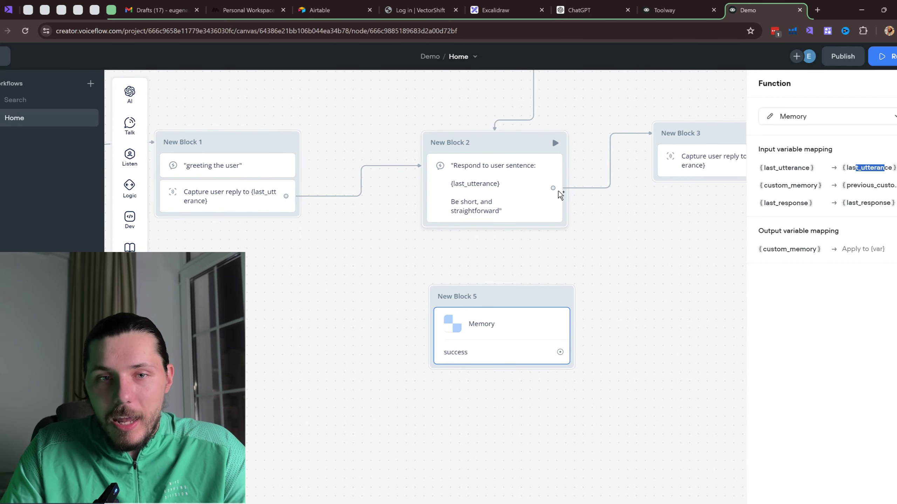
drag(553, 188, 547, 288)
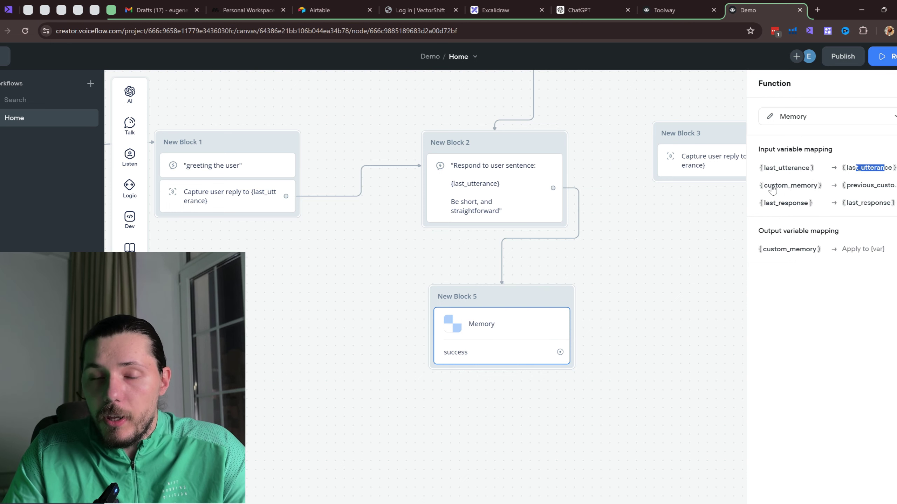
click(871, 246)
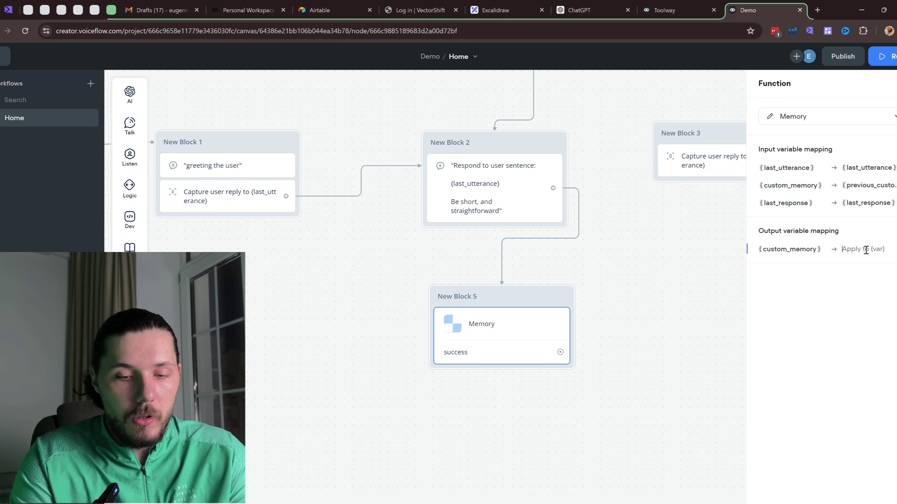
text({customer)
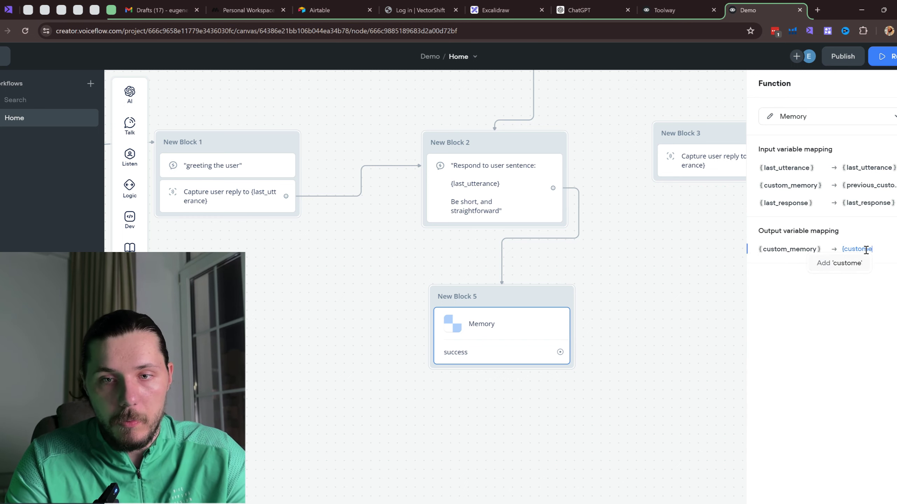
key(BackSpace)
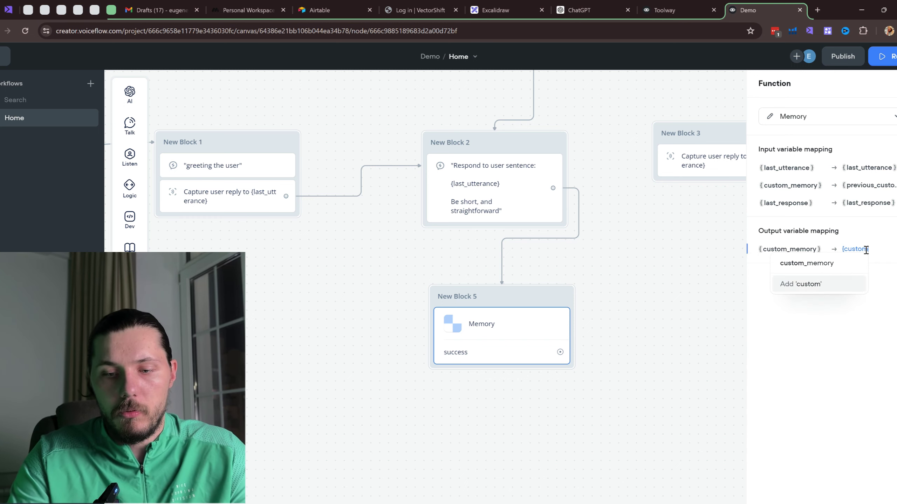
click(847, 264)
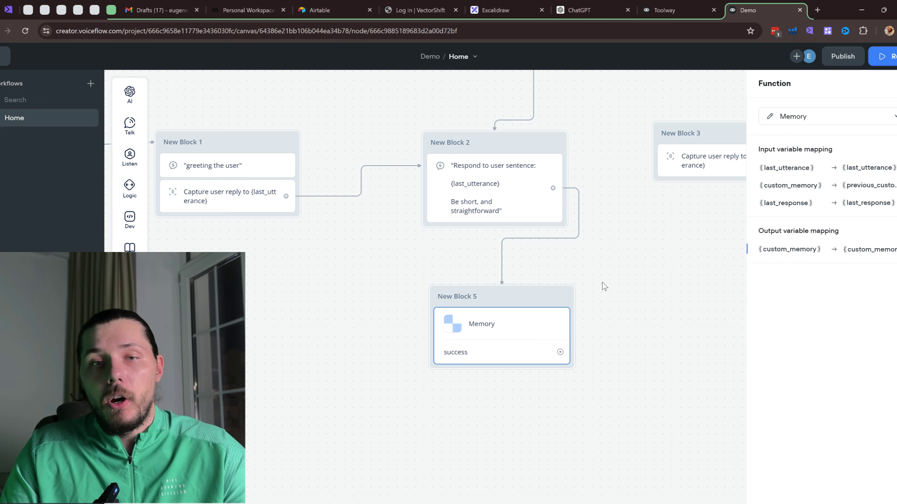
Move New Block 3 closer to New Block 2 and connect the Memory block's success output to it.
drag(690, 250, 610, 271)
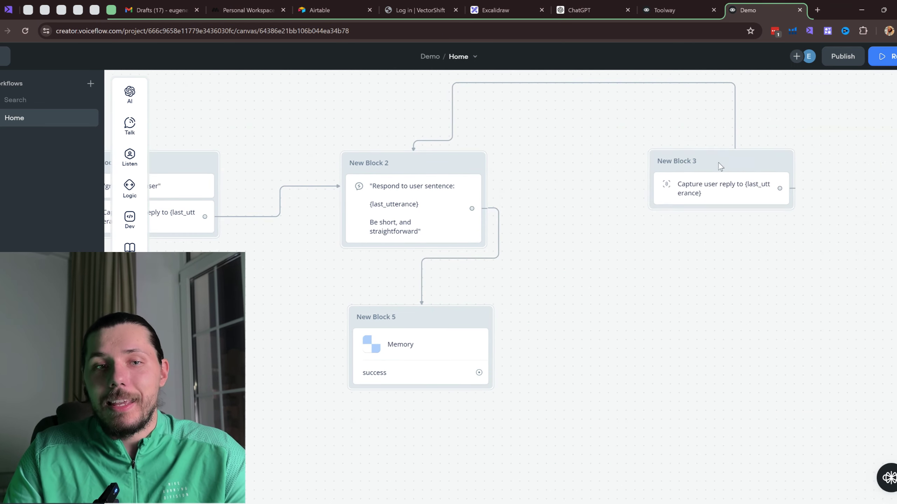
drag(720, 166, 651, 170)
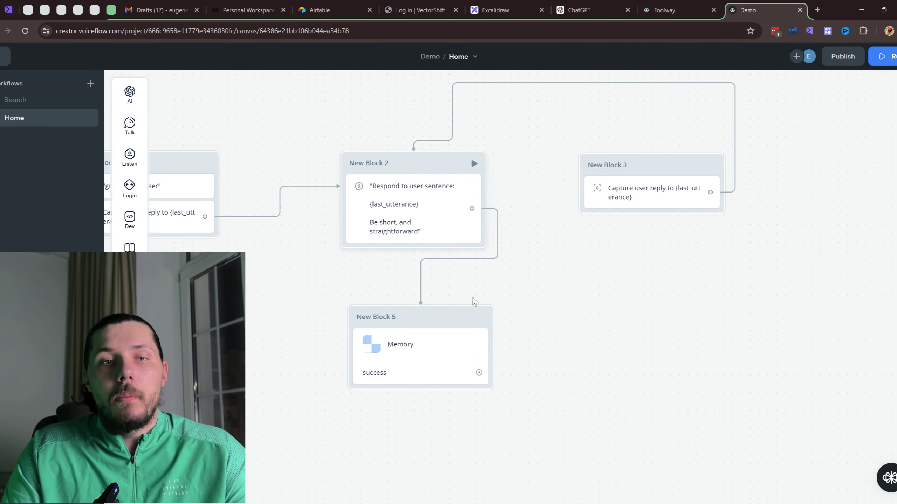
drag(479, 372, 618, 173)
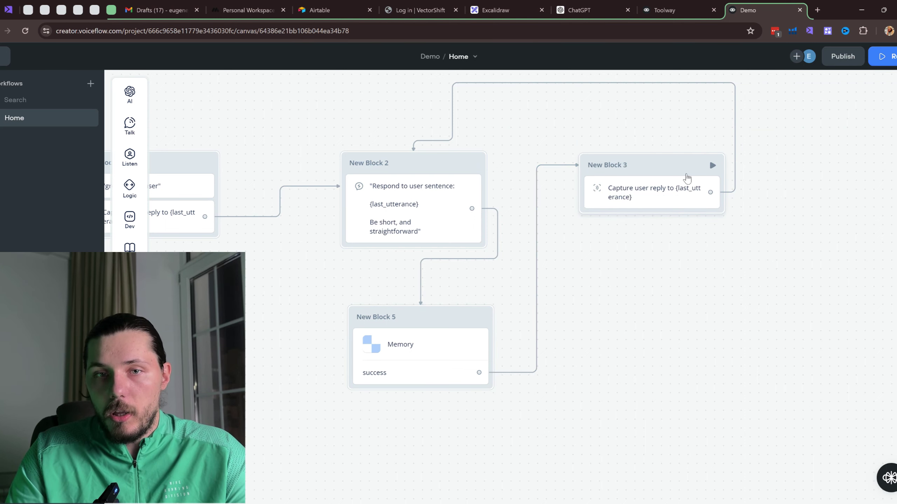
Duplicate the Memory block, place the copy below New Block 3, and connect New Block 3's output to it.
scroll(663, 260, right, 3)
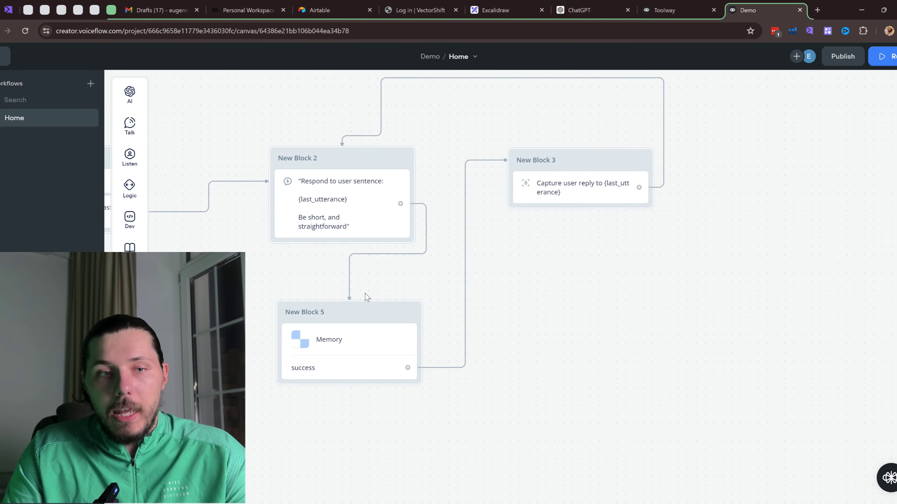
right_click(358, 309)
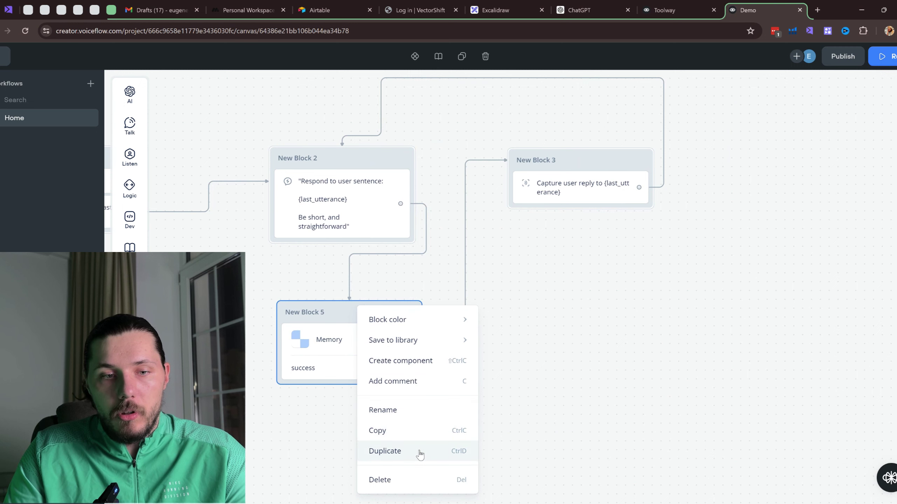
click(385, 452)
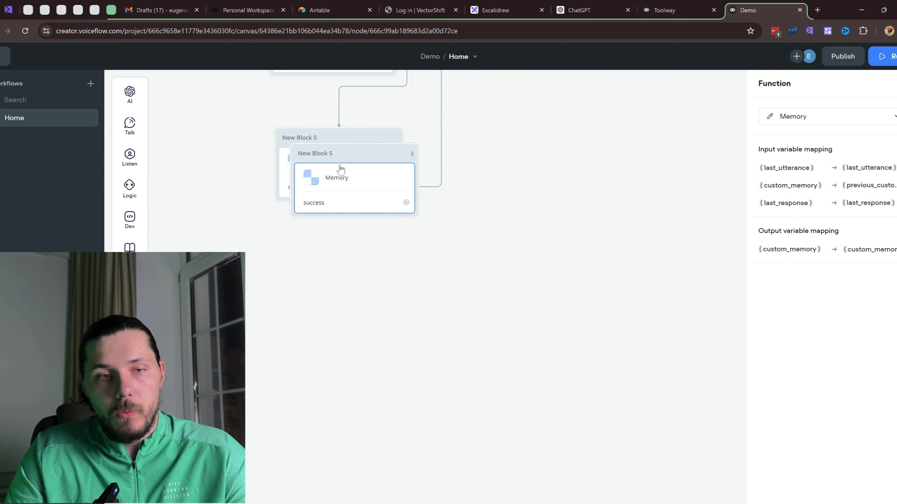
drag(291, 337, 446, 323)
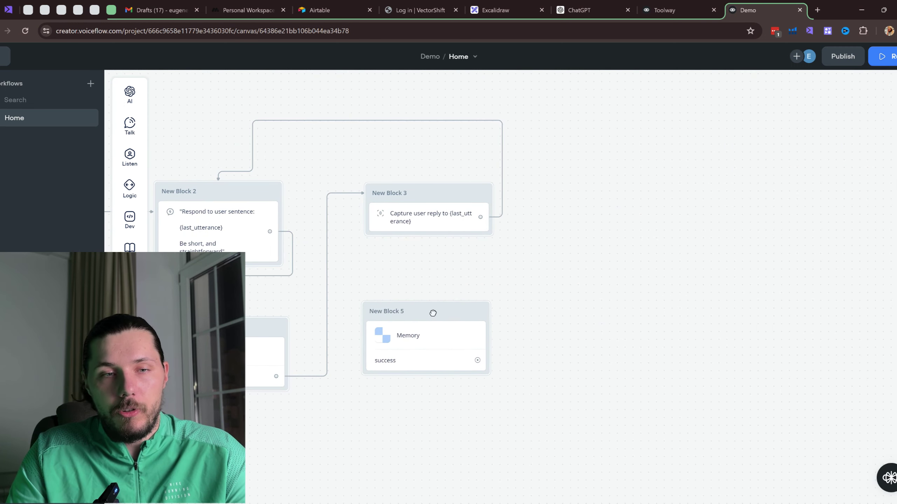
drag(480, 217, 457, 309)
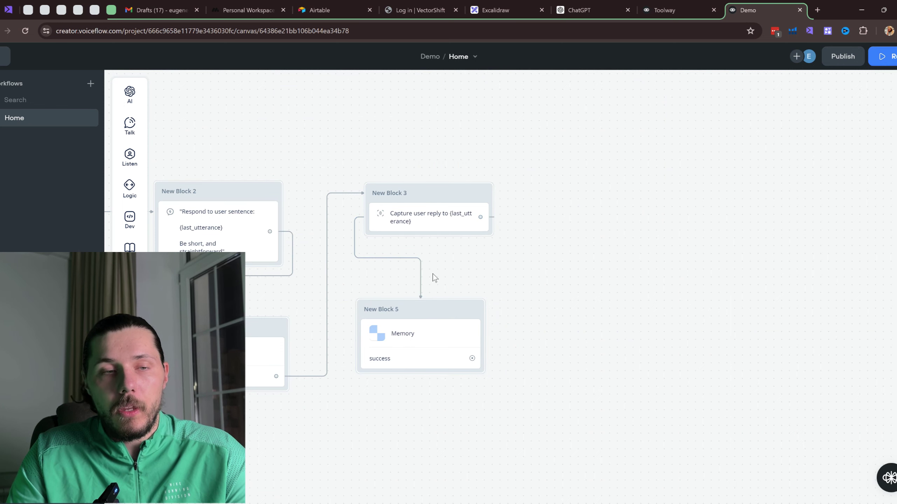
Connect the duplicated Memory block's success output back to New Block 2.
drag(508, 248, 677, 226)
drag(225, 238, 310, 243)
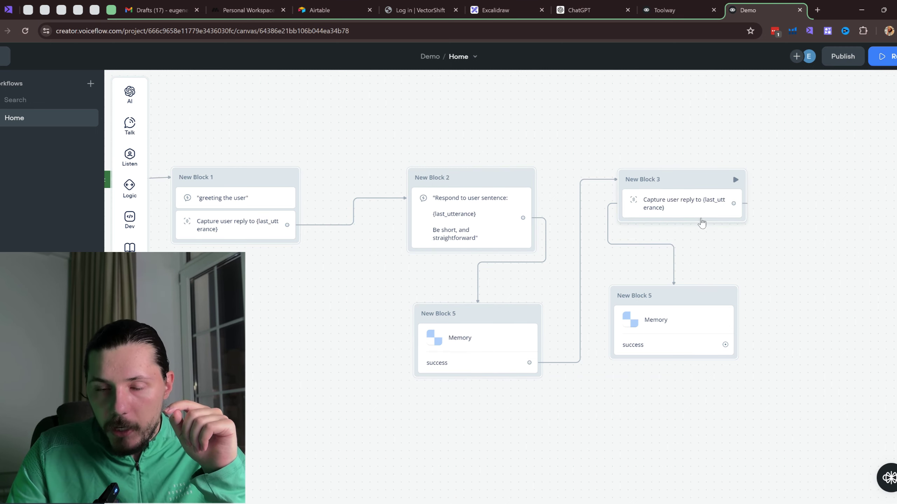
scroll(700, 220, right, 5)
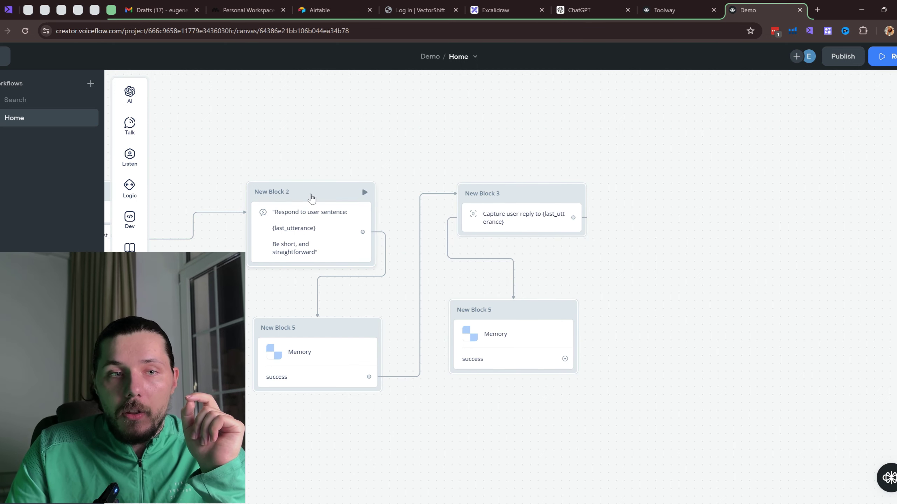
right_click(311, 196)
click(565, 362)
drag(566, 361, 650, 163)
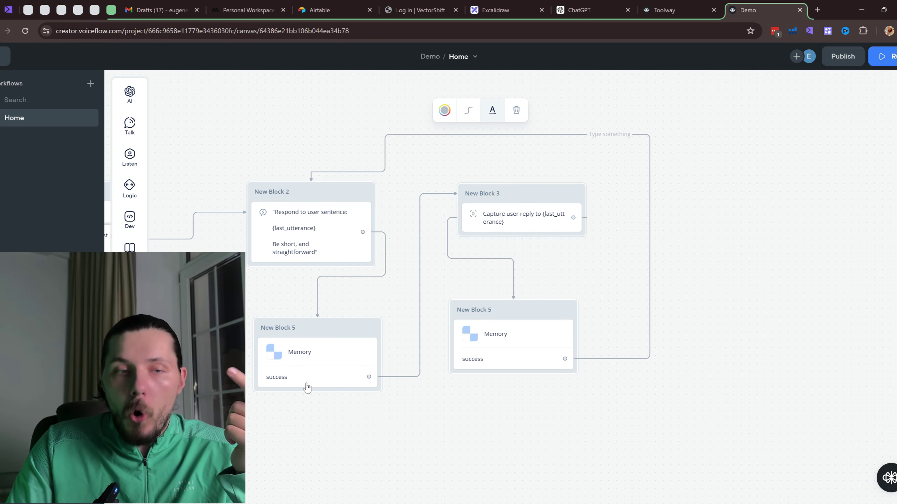
Check the duplicated Memory block's custom_memory input mapping and the previous_custom_memory variable it relates to.
click(520, 344)
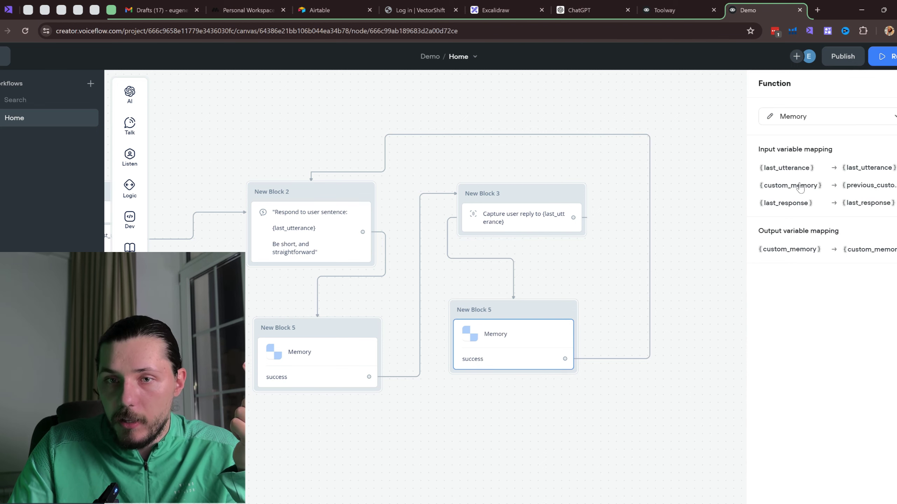
click(810, 185)
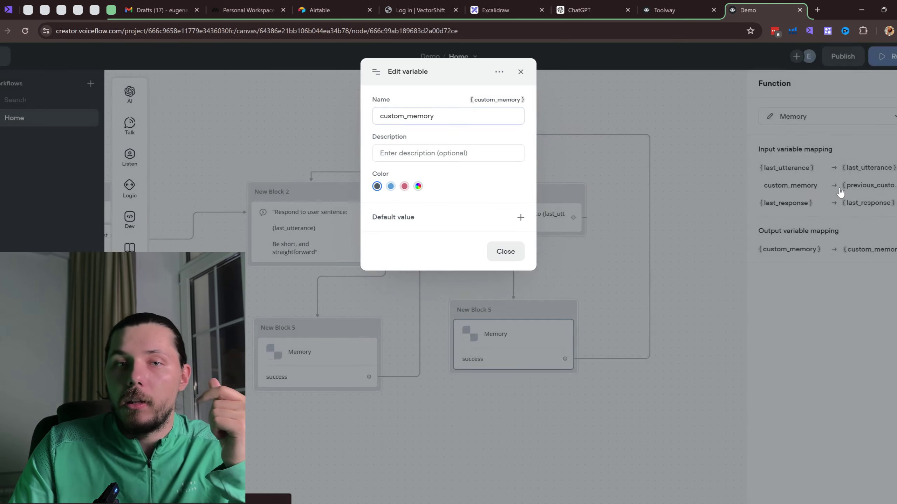
click(863, 186)
drag(860, 185, 892, 182)
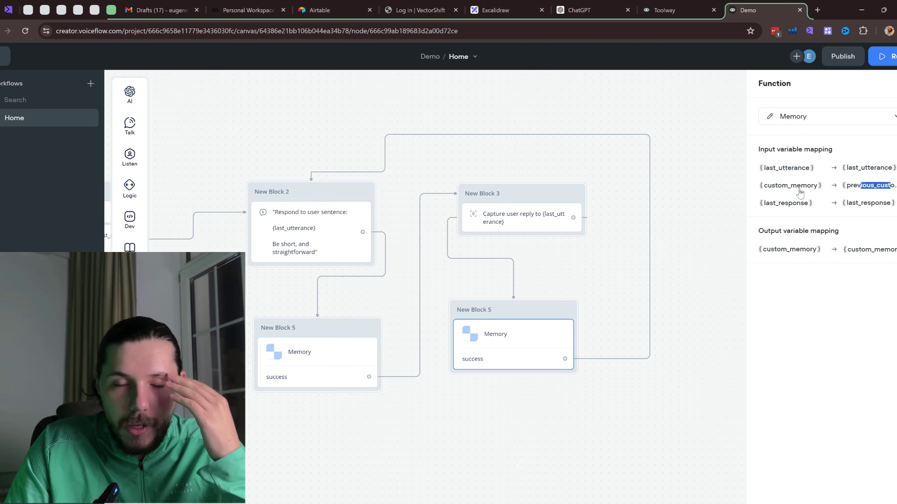
click(677, 220)
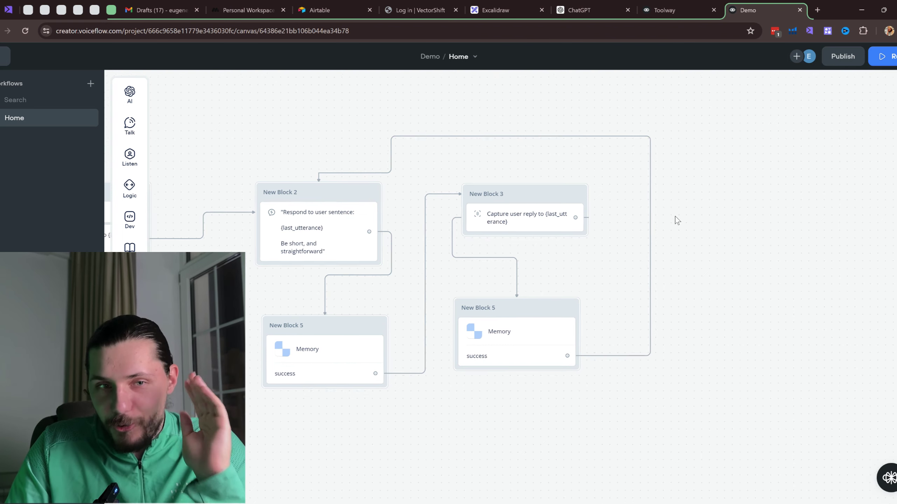
Run the Demo agent, start a test conversation, and send the message "Hi".
click(881, 64)
click(805, 275)
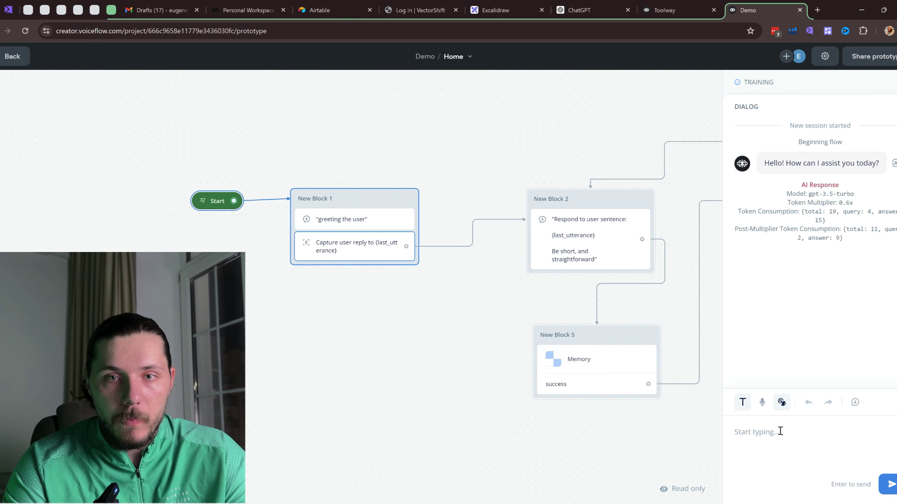
text(hi)
key(Return)
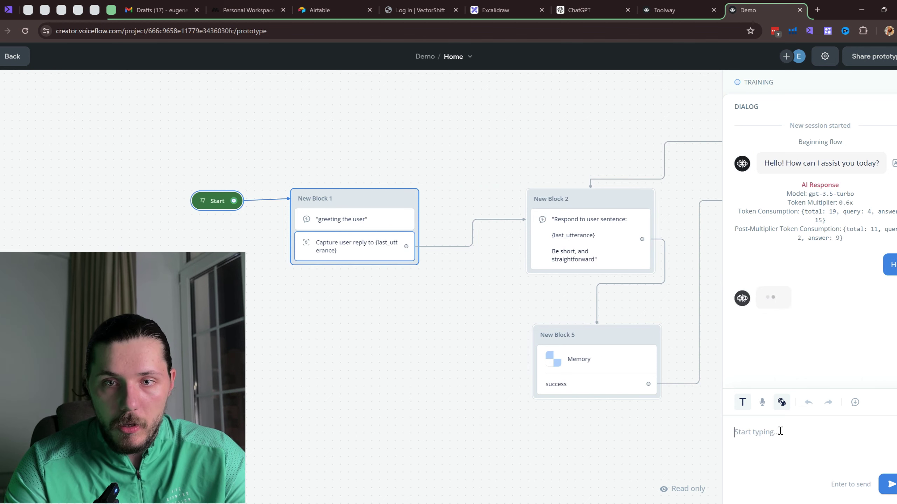
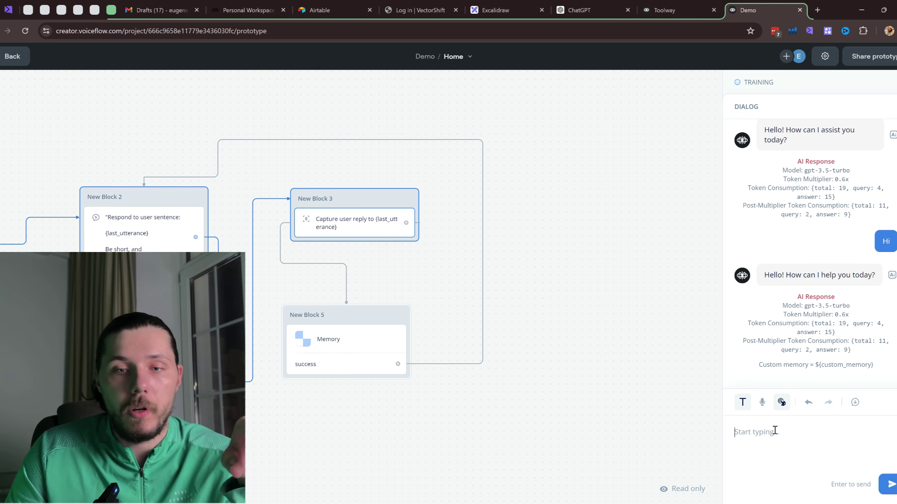
Send the agent a message stating the user's first name, and review the custom memory entries in the dialog and the flow path.
text(My name is Eugene)
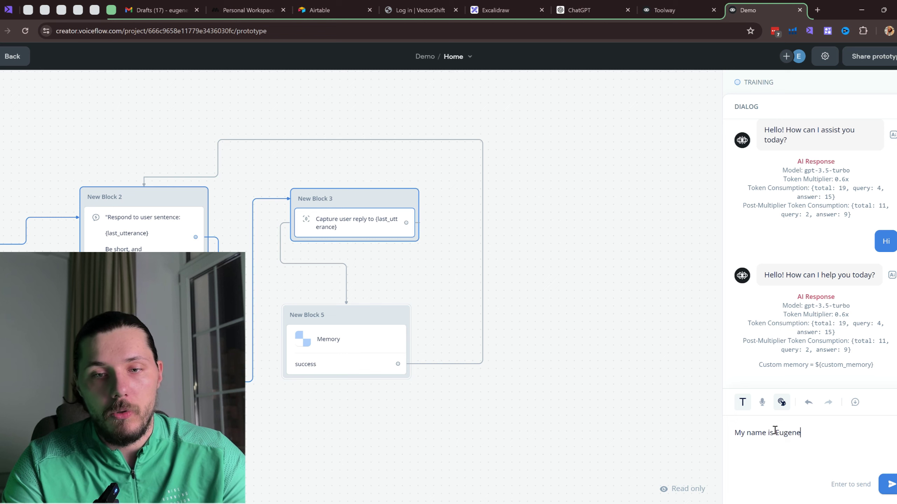
key(Return)
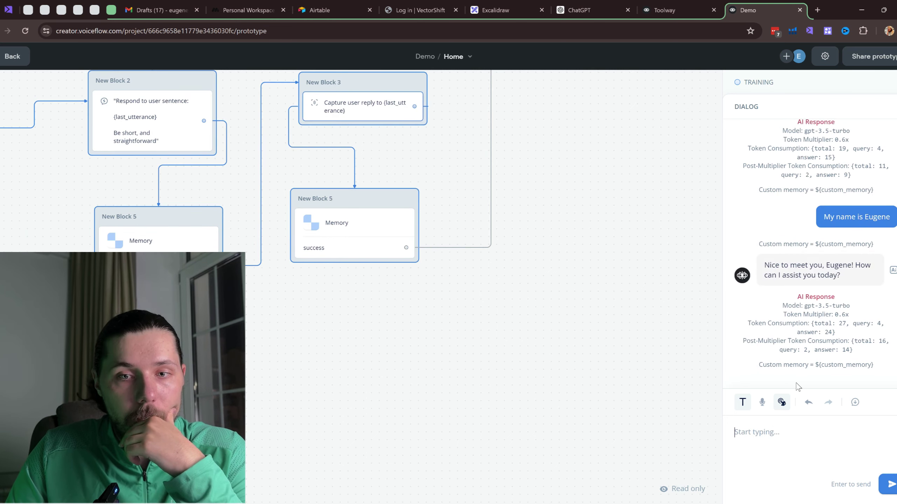
scroll(812, 276, up, 1)
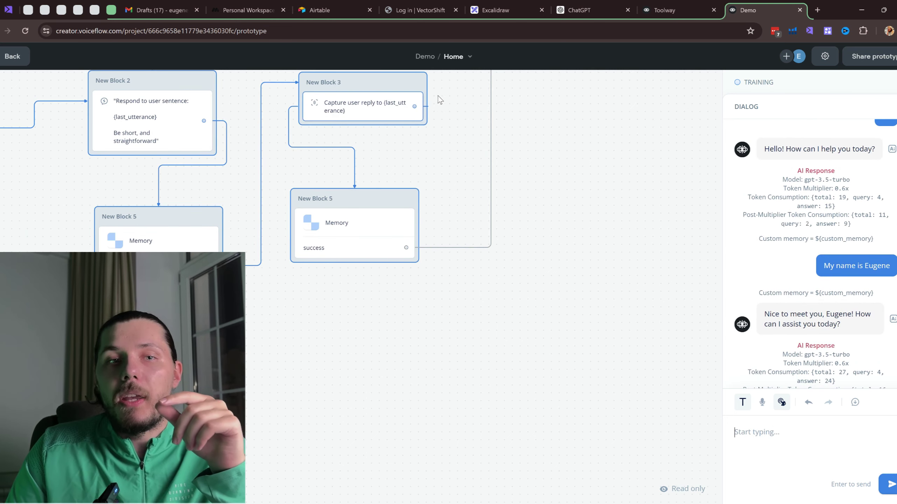
scroll(848, 151, up, 1)
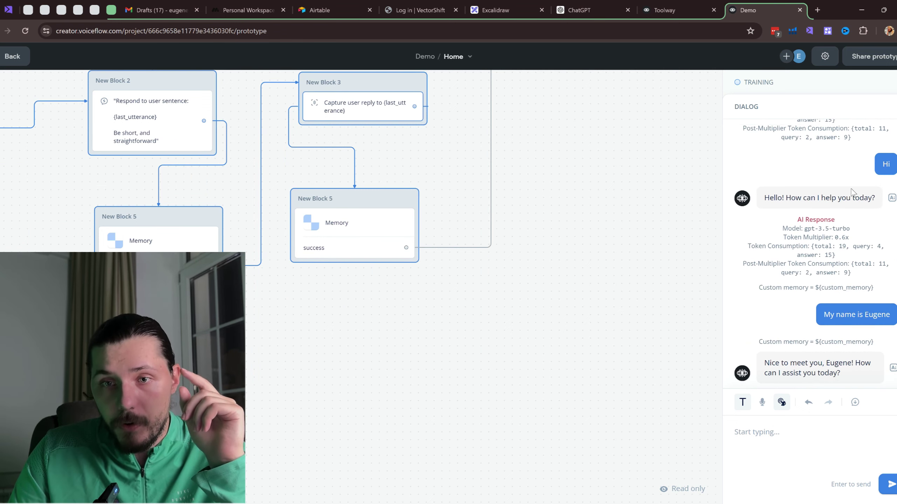
scroll(853, 187, down, 2)
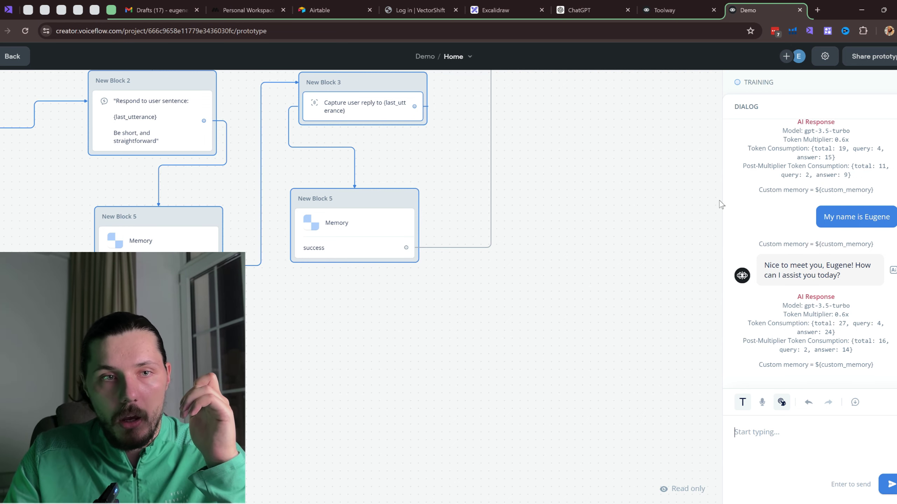
drag(634, 139, 649, 229)
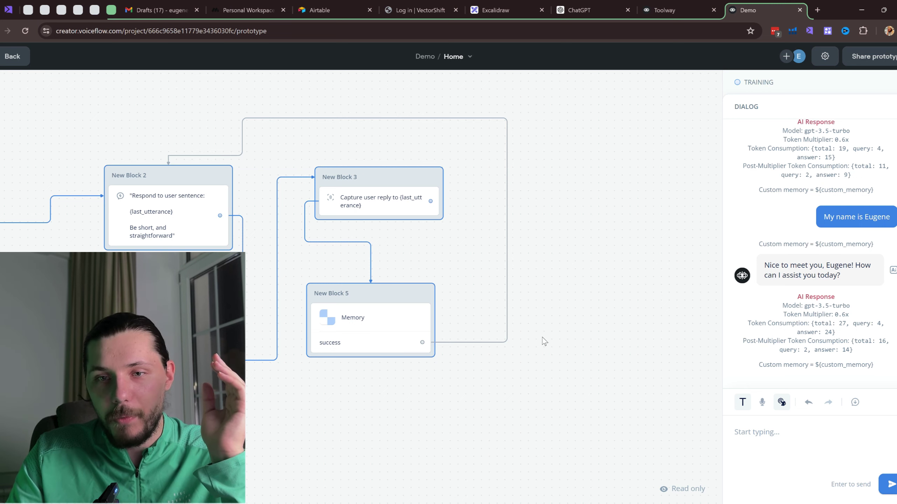
drag(557, 237, 583, 236)
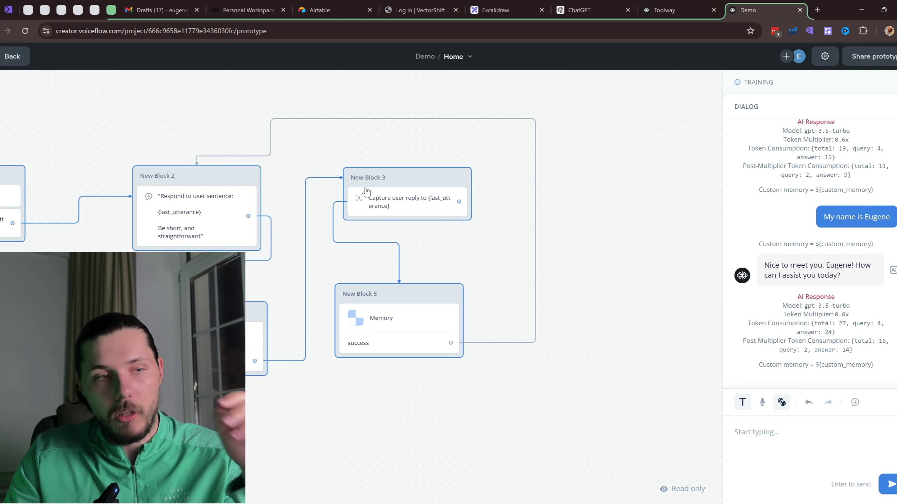
Leave the test and move the duplicated Memory block further down and to the right of New Block 3.
key(Escape)
drag(398, 301, 466, 330)
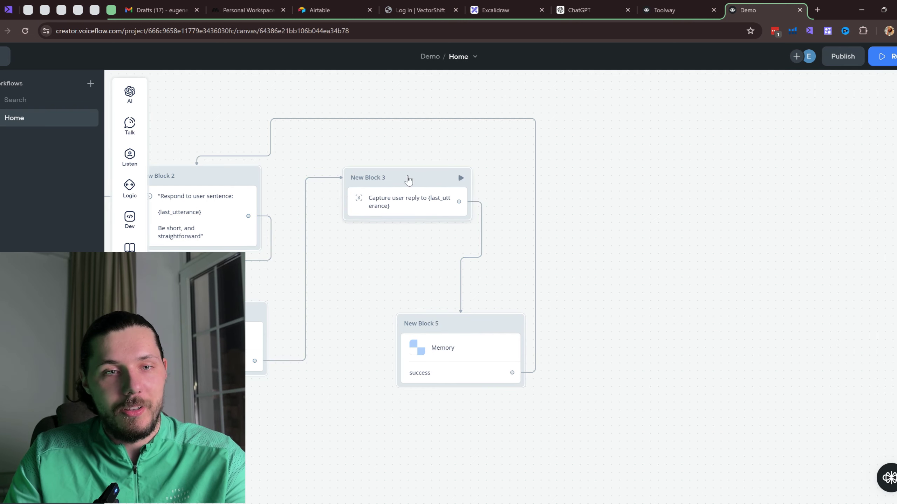
Move New Block 3 beneath the Memory block that sits under New Block 2.
drag(408, 180, 473, 179)
click(535, 142)
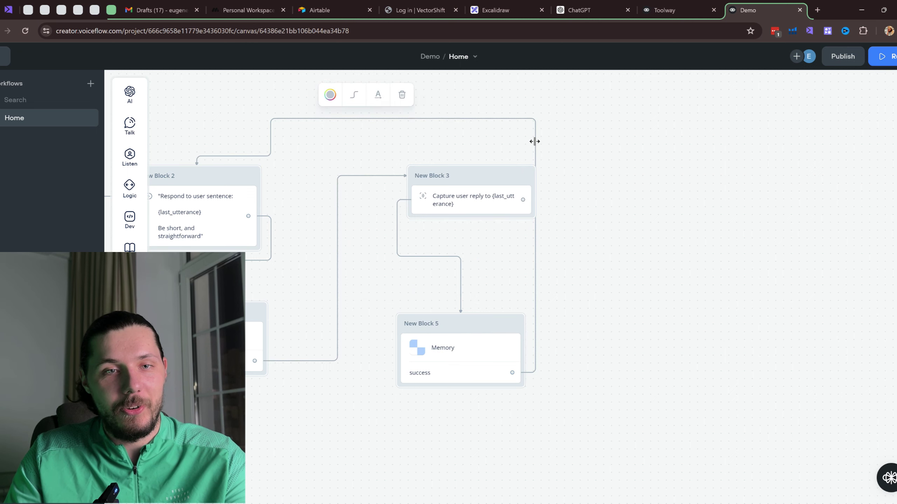
drag(362, 158, 491, 136)
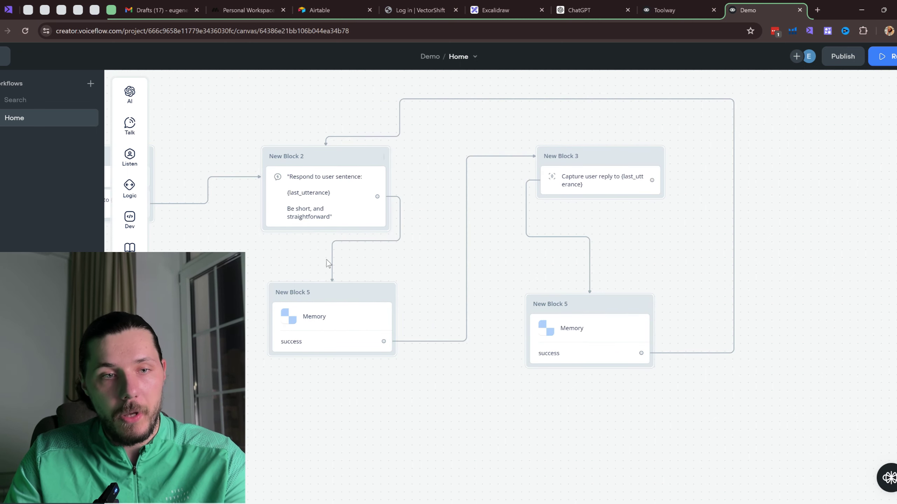
drag(595, 156, 306, 412)
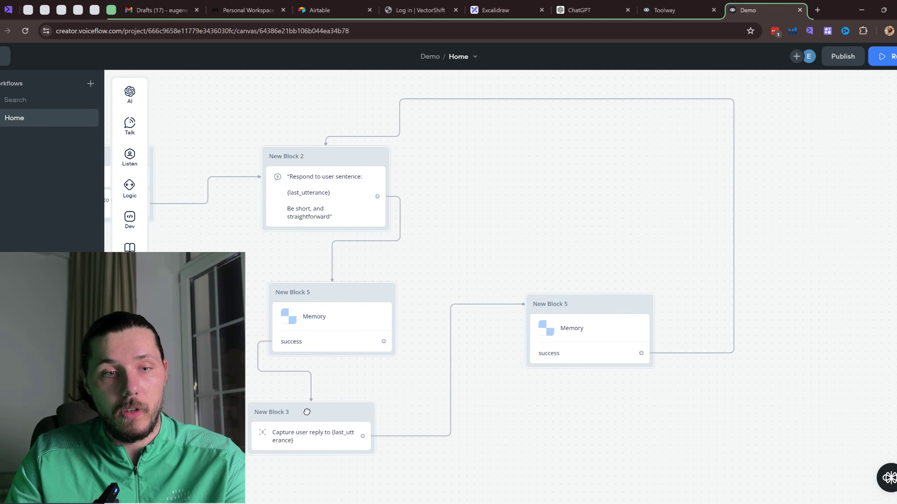
drag(407, 382, 398, 383)
click(333, 157)
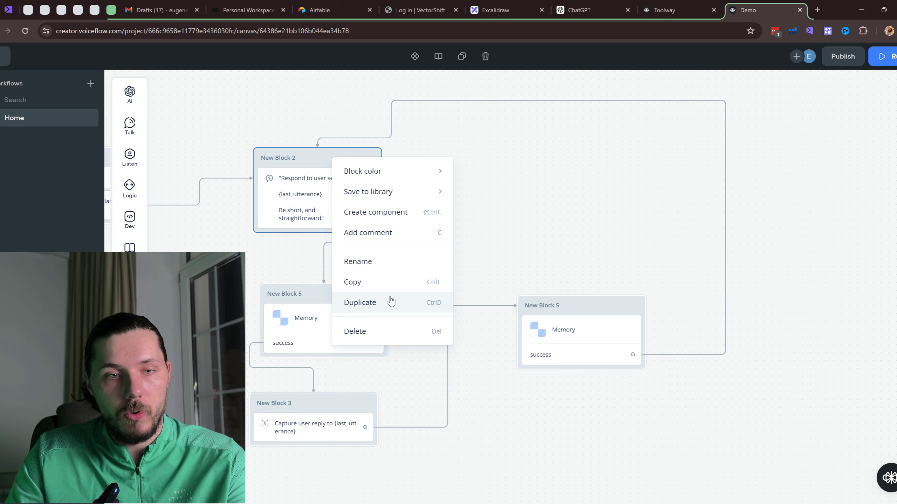
click(384, 376)
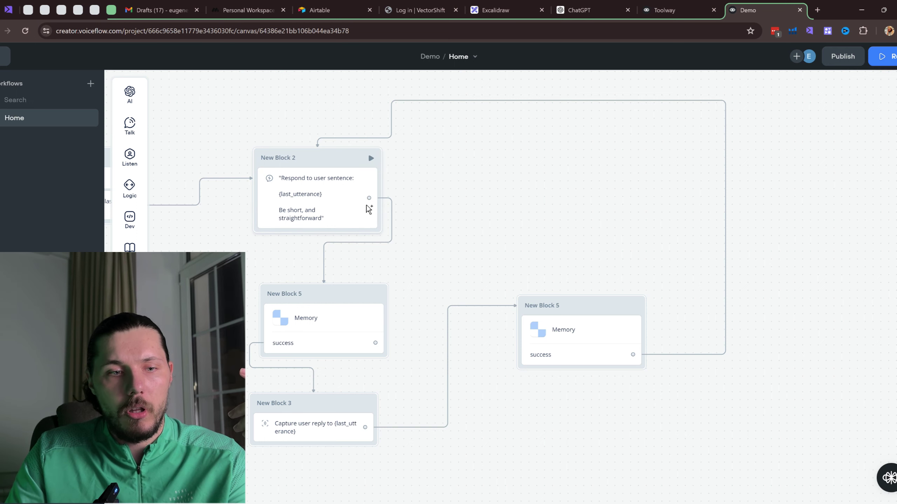
Merge the {last_utterance} capture step into New Block 2 below the AI response and connect it to the Memory block underneath.
drag(320, 427, 329, 231)
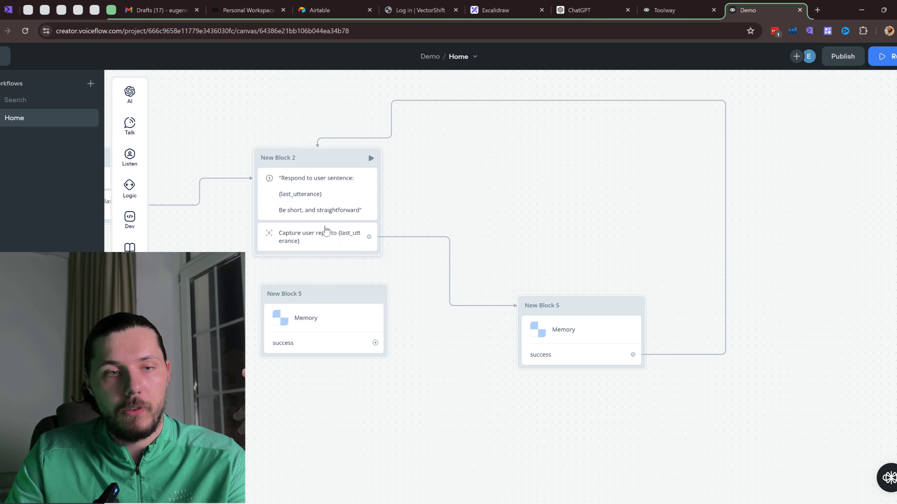
scroll(304, 265, left, 5)
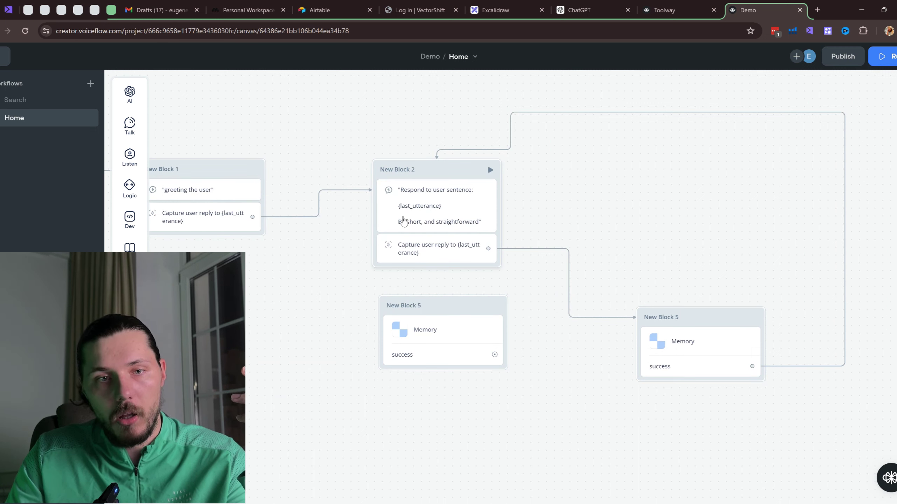
drag(488, 248, 469, 305)
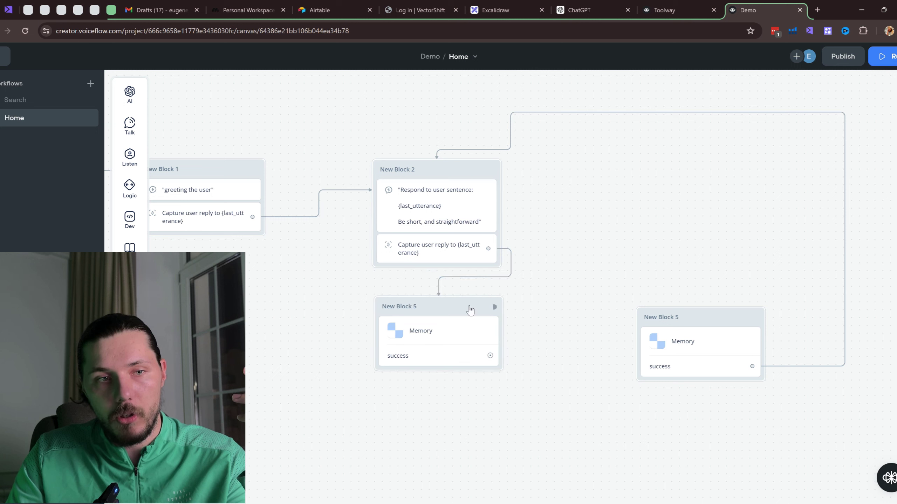
Duplicate New Block 2, place the copy to the right of the original, and connect the first Memory block's success output to it.
right_click(453, 177)
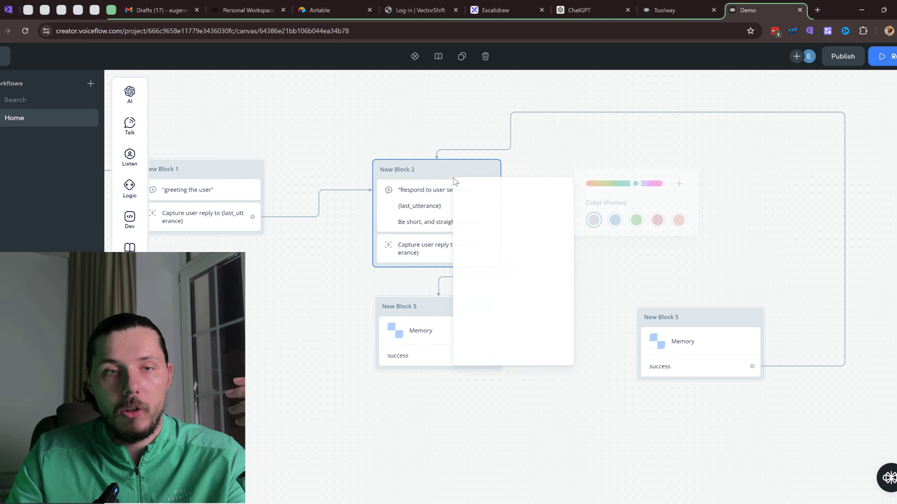
click(510, 323)
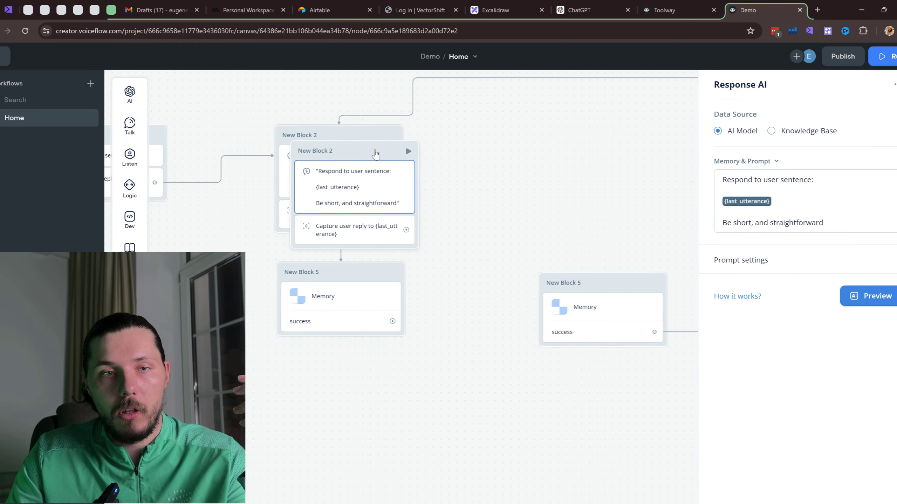
drag(376, 152, 568, 127)
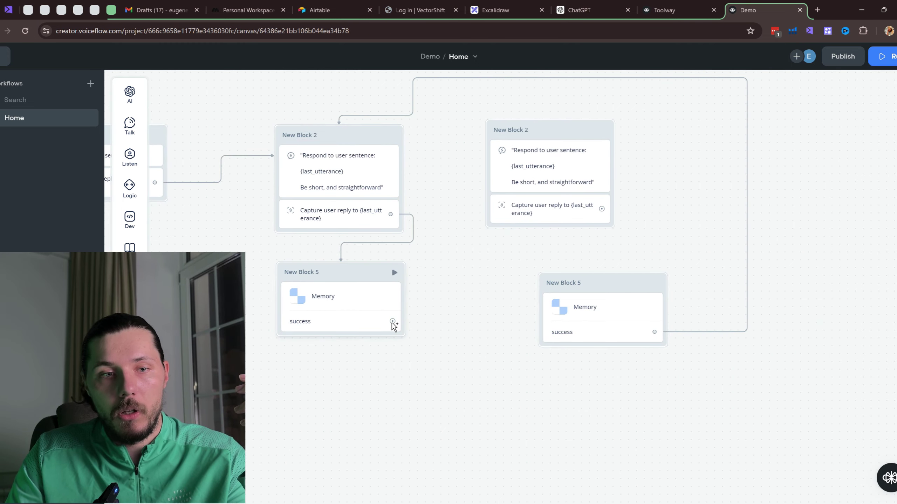
drag(392, 321, 601, 123)
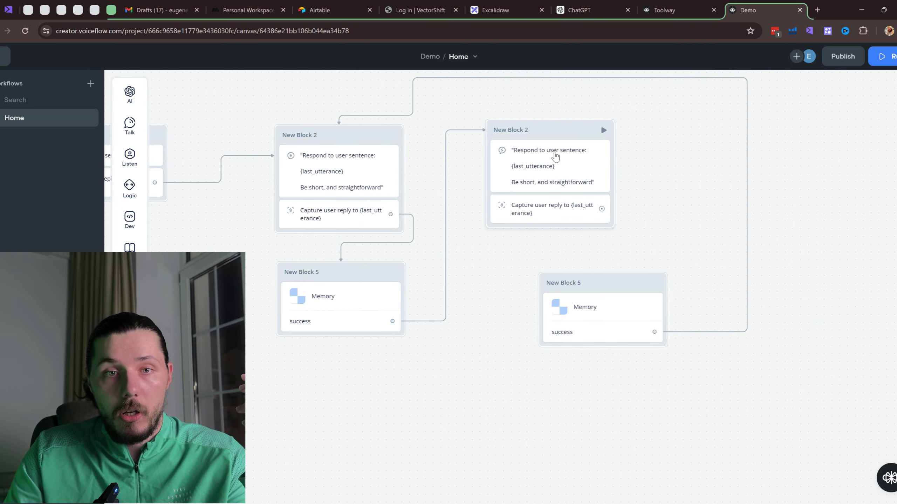
Wire the duplicated New Block 2 into the second Memory block placed beneath it, and loop that block's success output back to the original New Block 2.
drag(610, 284, 554, 267)
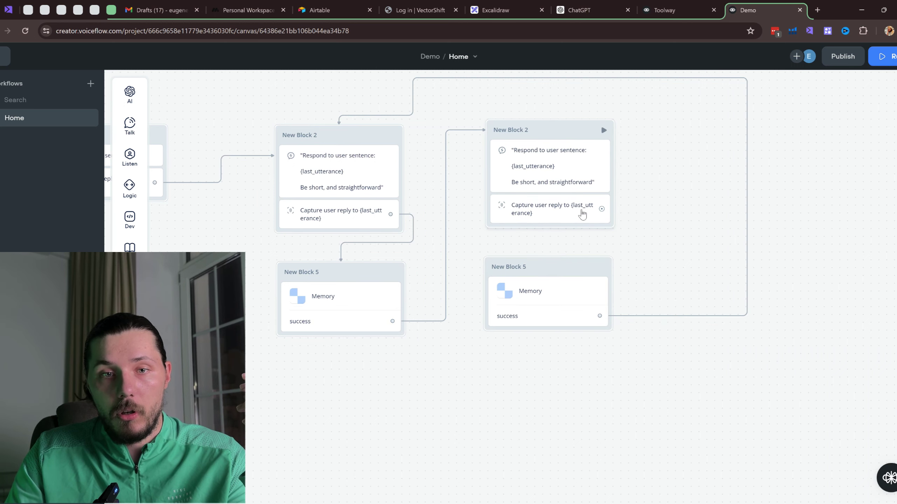
drag(601, 209, 578, 269)
drag(650, 231, 646, 265)
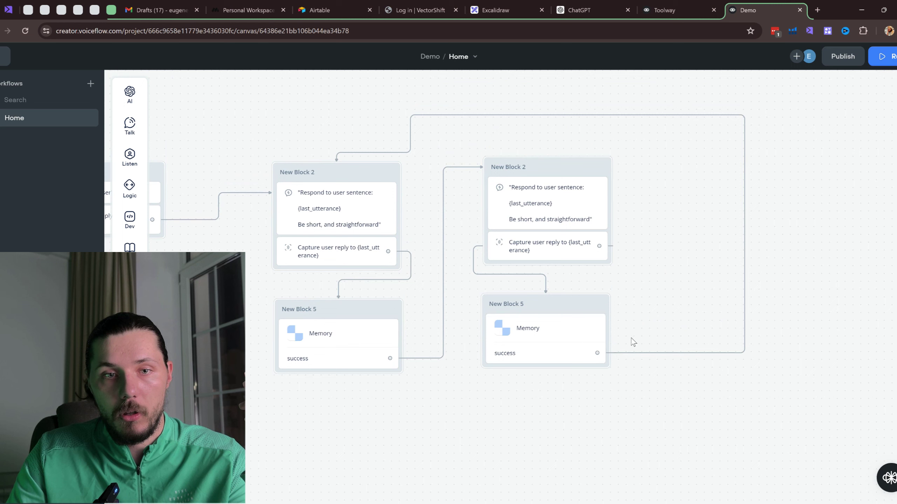
drag(596, 352, 395, 175)
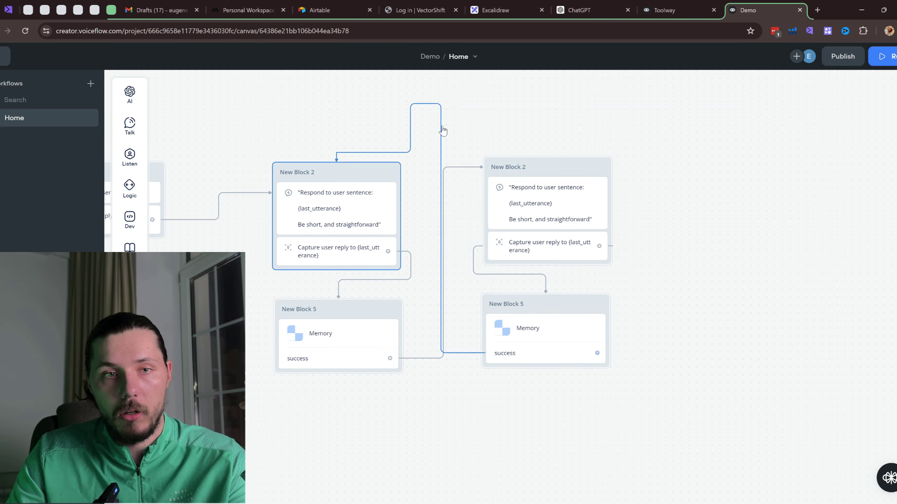
drag(439, 128, 661, 138)
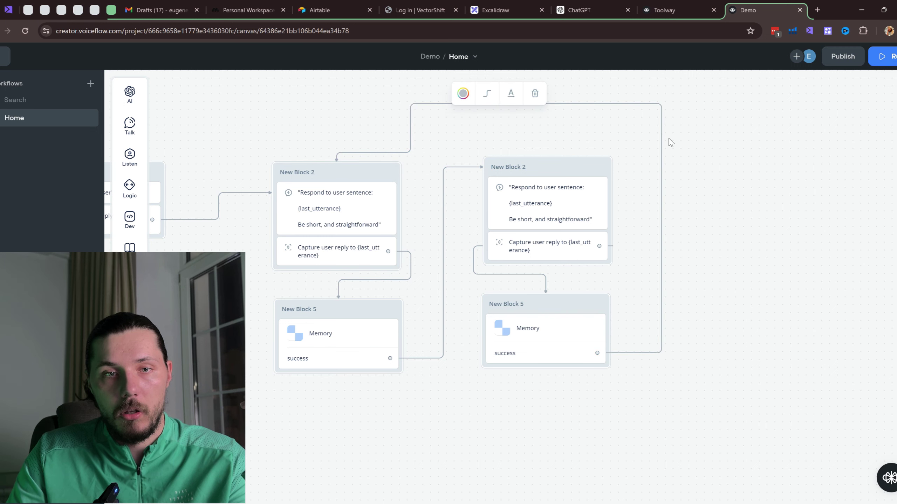
Run the Demo agent, start a new test conversation, and send the message "hi".
click(883, 56)
click(808, 276)
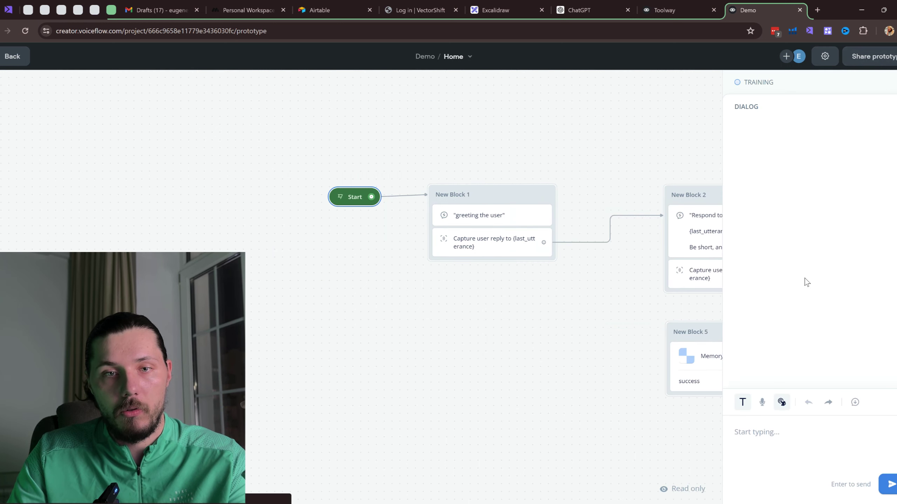
click(790, 436)
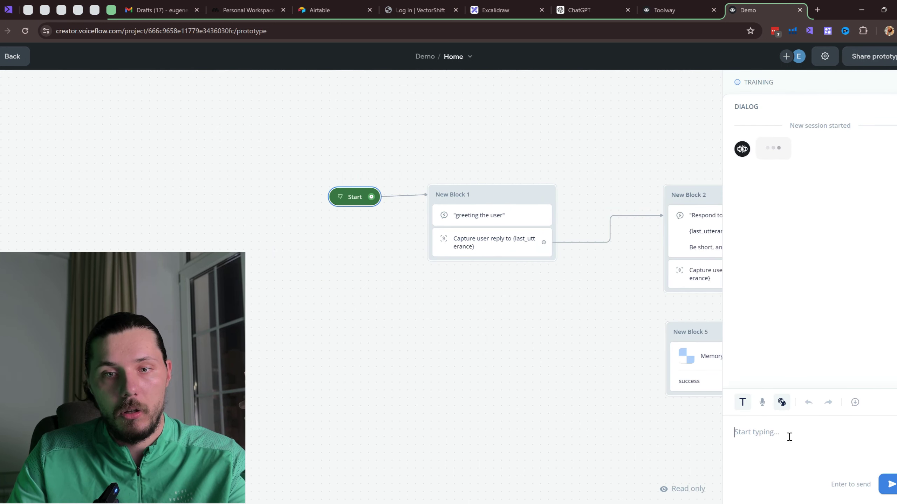
text(hi)
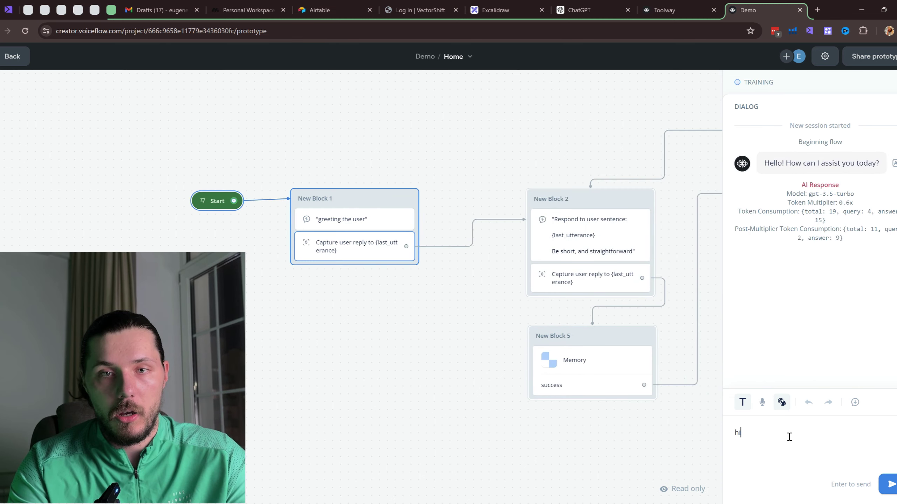
key(Return)
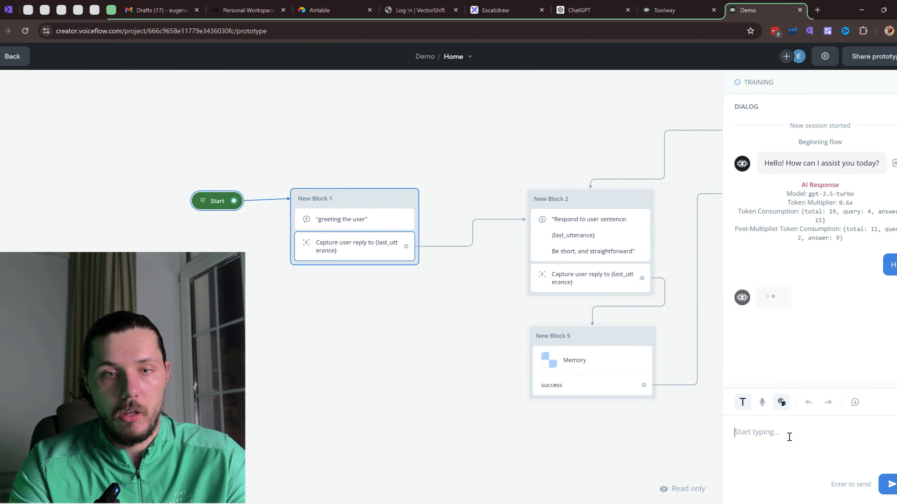
Send the agent a message stating the user's first name, followed by the question "What is the weather?".
text(my name i)
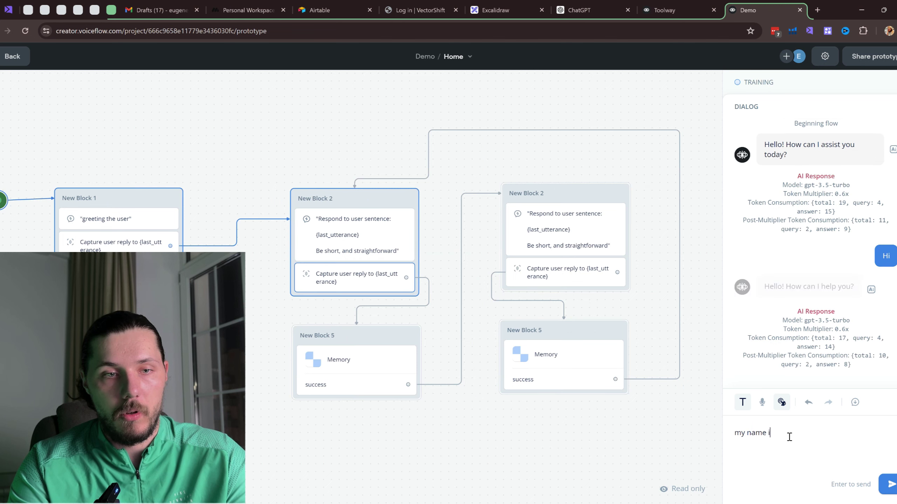
text(s EU)
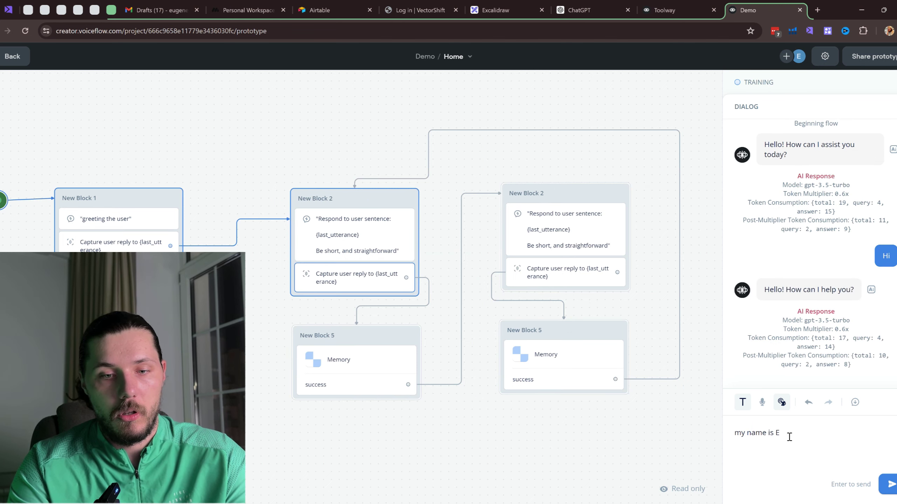
key(Return)
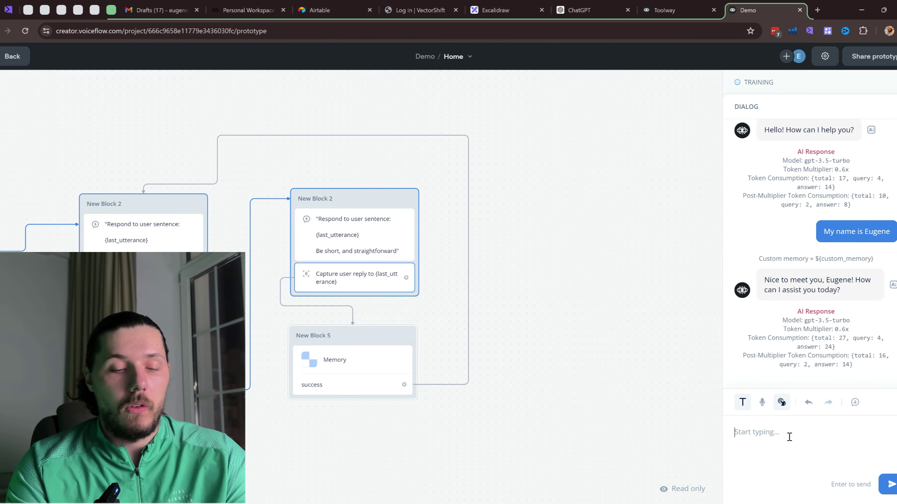
text(What is the )
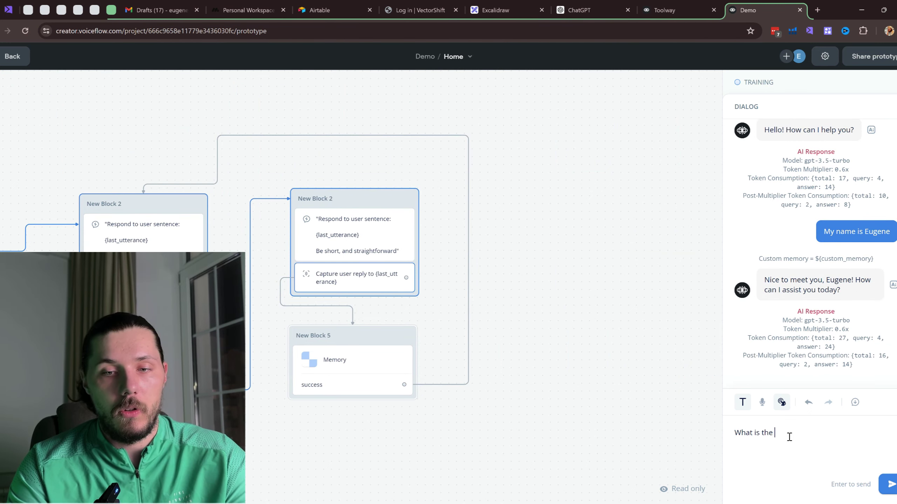
text(weather?)
key(Return)
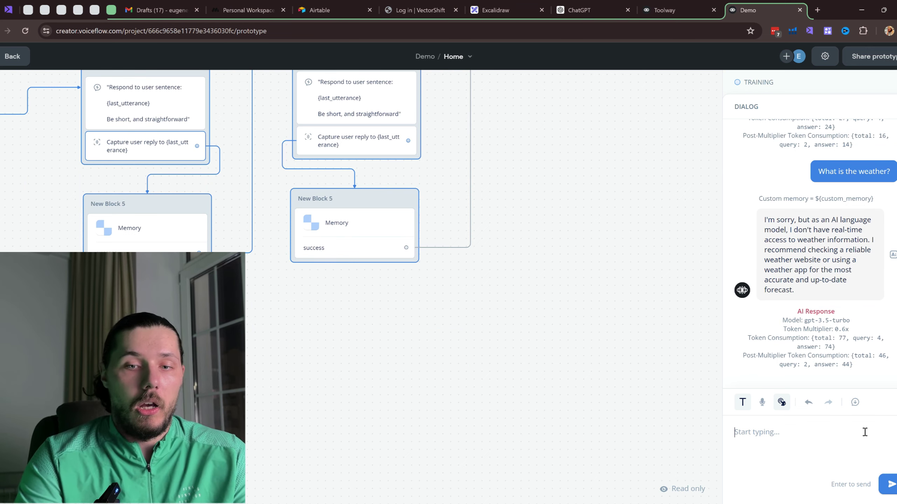
Ask the agent "Can you remind me what was my name?" and compare its memory behaviour with the earlier ChatGPT conversation.
text(Can)
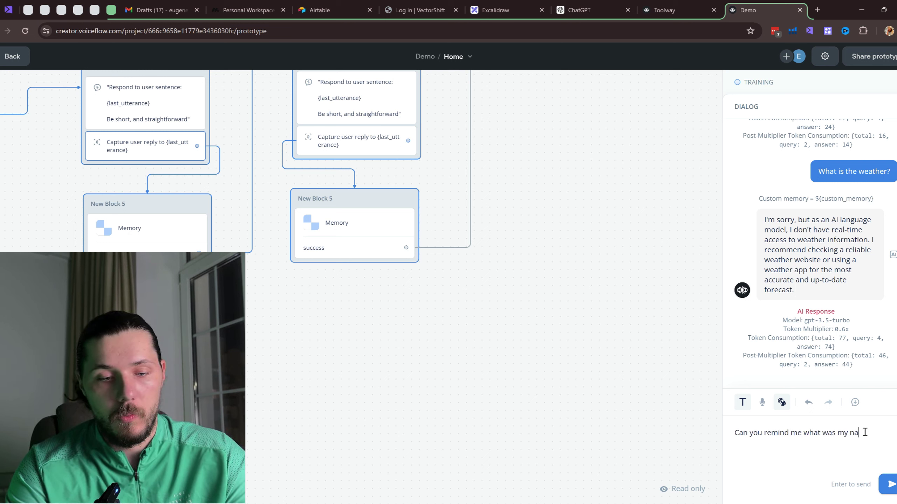
text(you remind me what was my name?)
key(Return)
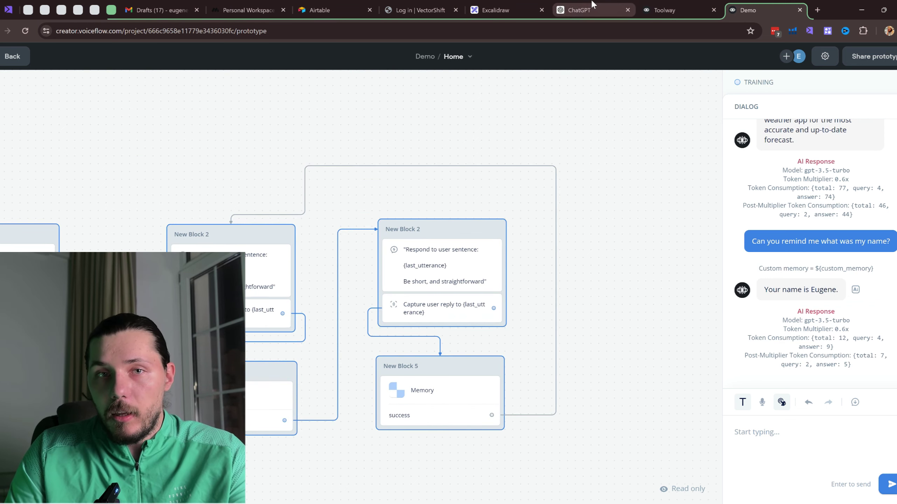
click(592, 5)
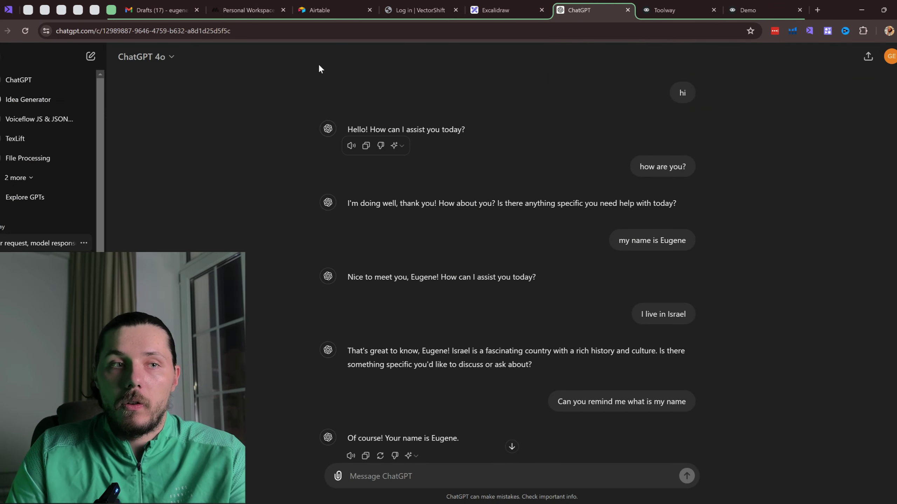
click(738, 6)
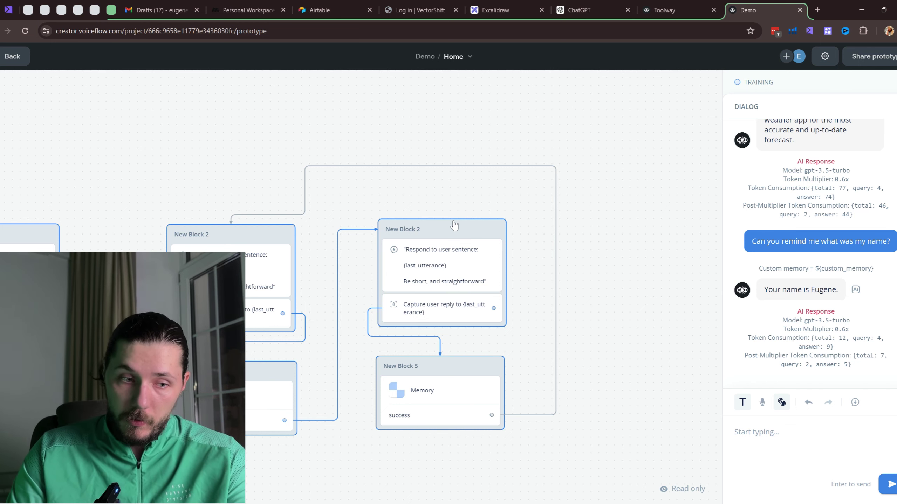
Leave the test and review the input and output variable mappings of both Memory blocks in the flow.
key(Escape)
drag(610, 264, 738, 227)
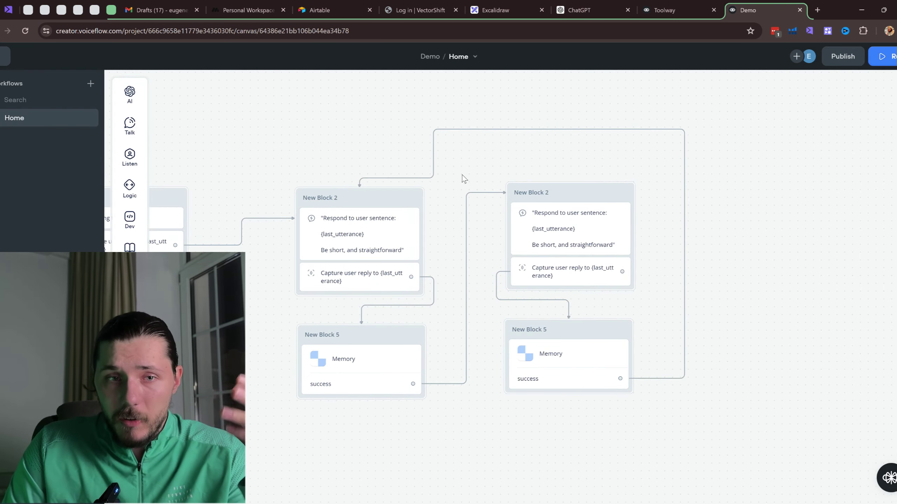
drag(459, 160, 503, 163)
click(414, 364)
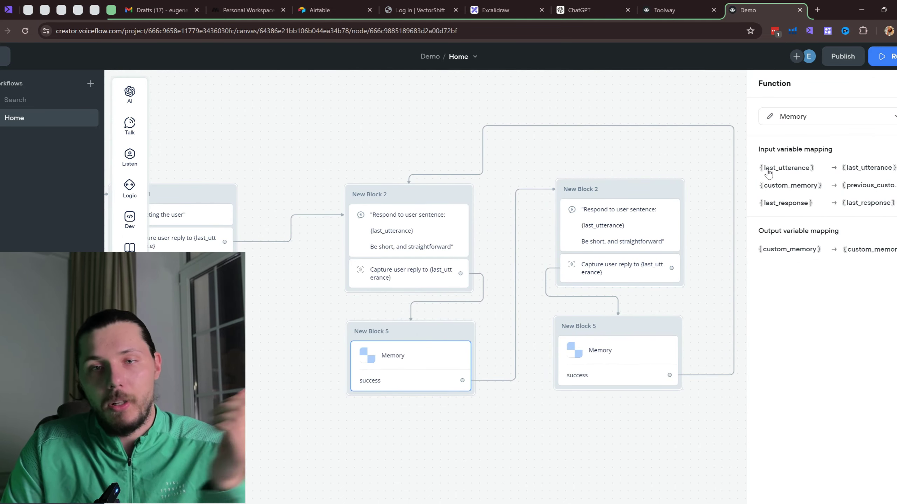
scroll(547, 194, down, 3)
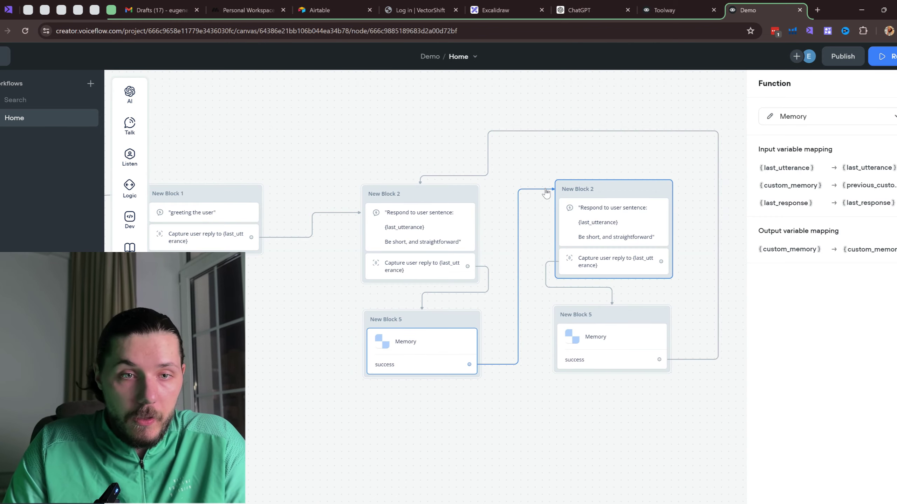
drag(402, 146, 425, 146)
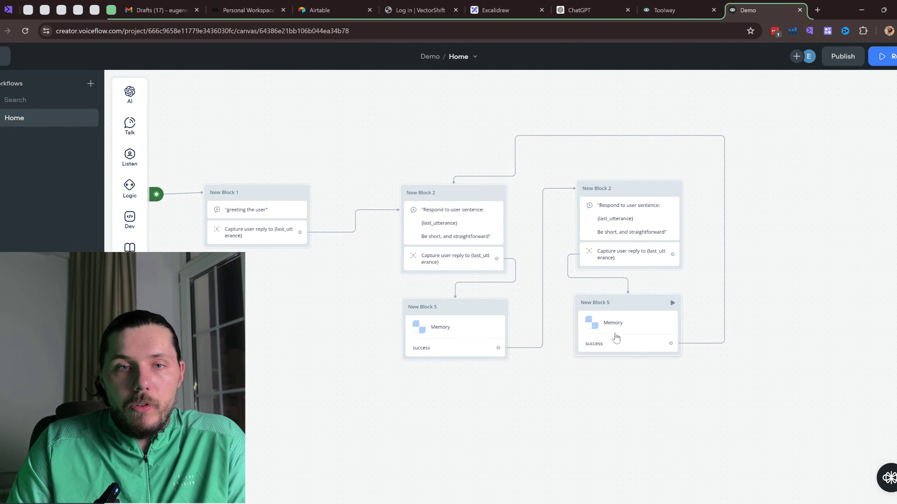
click(617, 338)
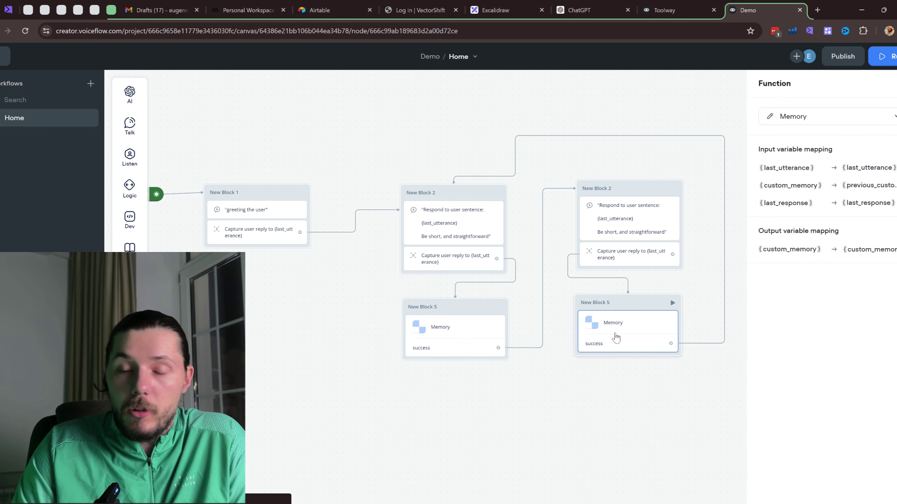
click(576, 373)
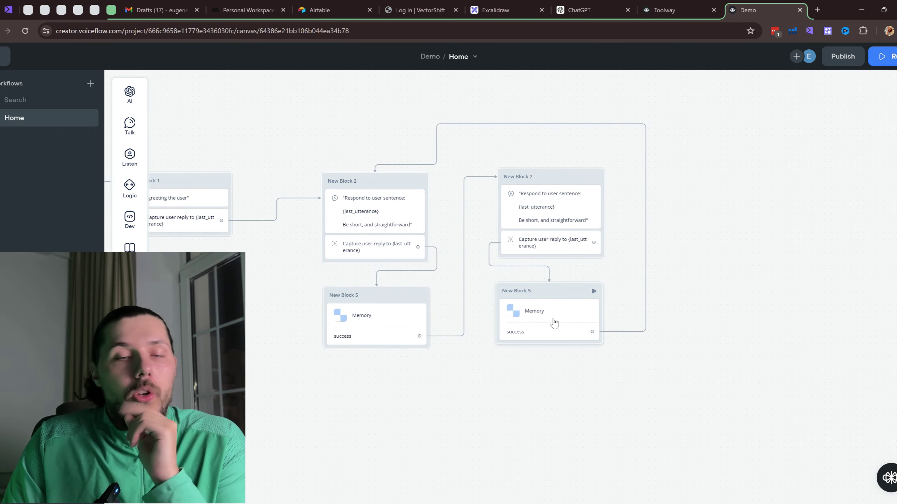
Switch both looping Response AI steps from memory and prompt to responding using the prompt only.
click(558, 207)
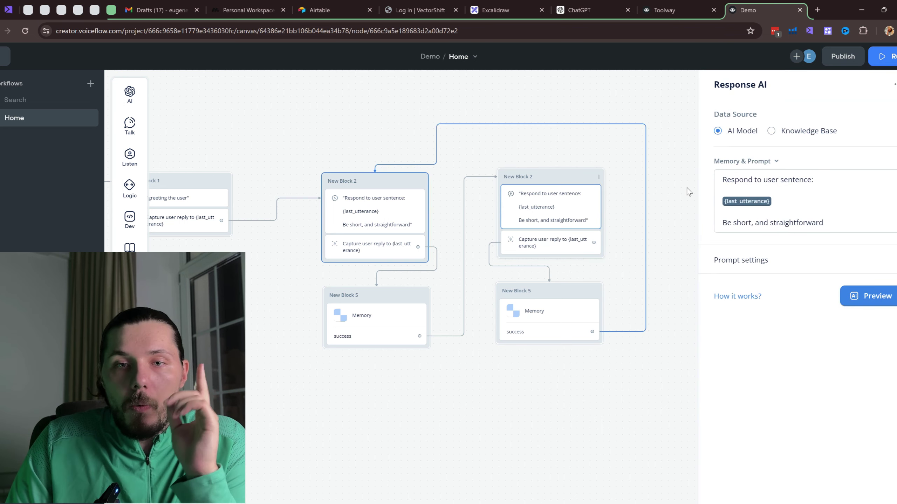
click(764, 163)
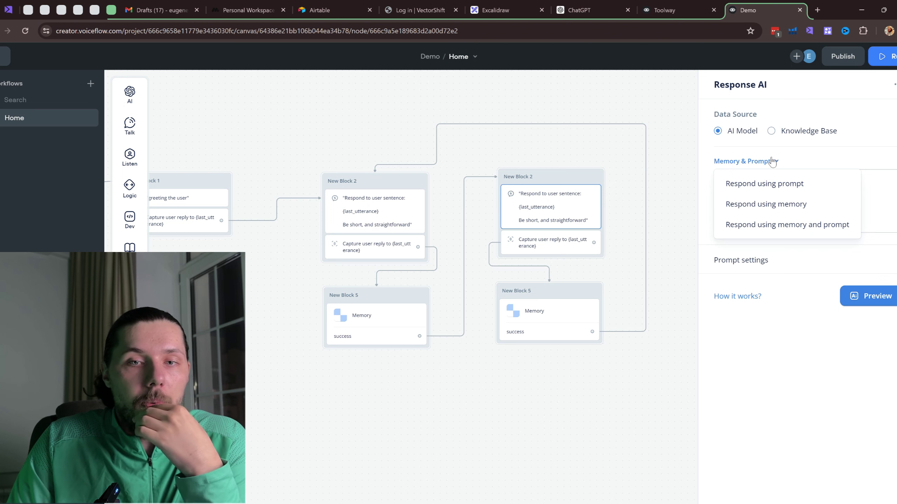
click(784, 184)
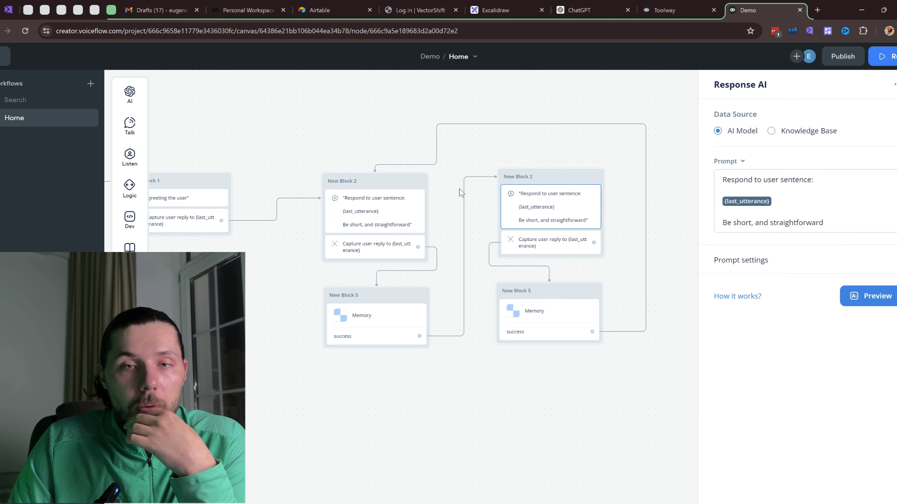
click(377, 211)
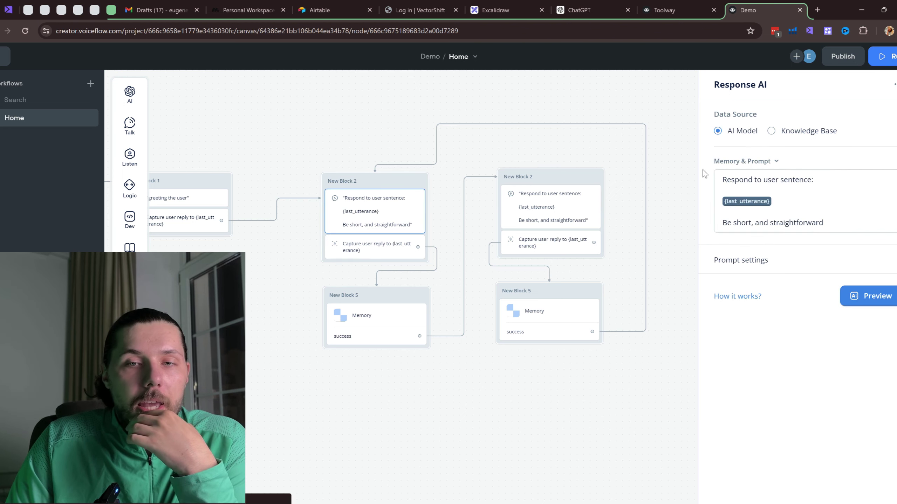
click(744, 163)
click(759, 185)
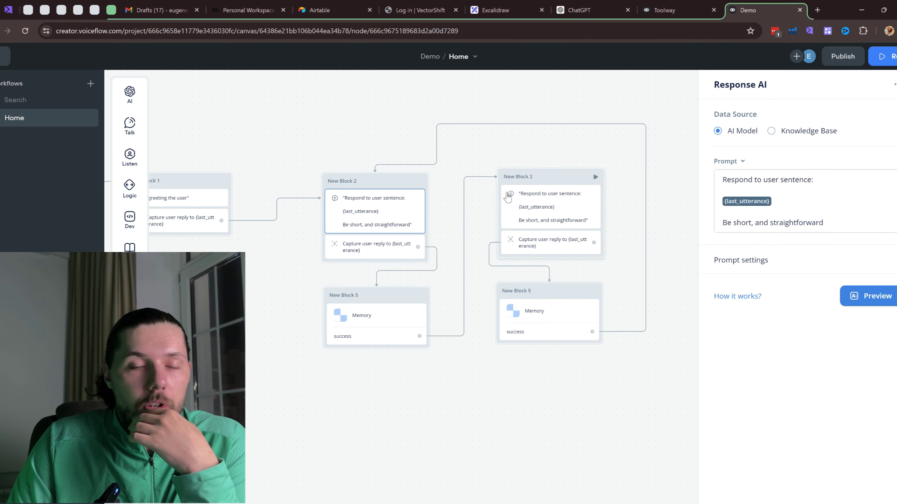
Add "Use the conversation memory as the context:" followed by the custom_memory variable to the end of the first looping response block's prompt.
scroll(508, 198, up, 2)
click(735, 180)
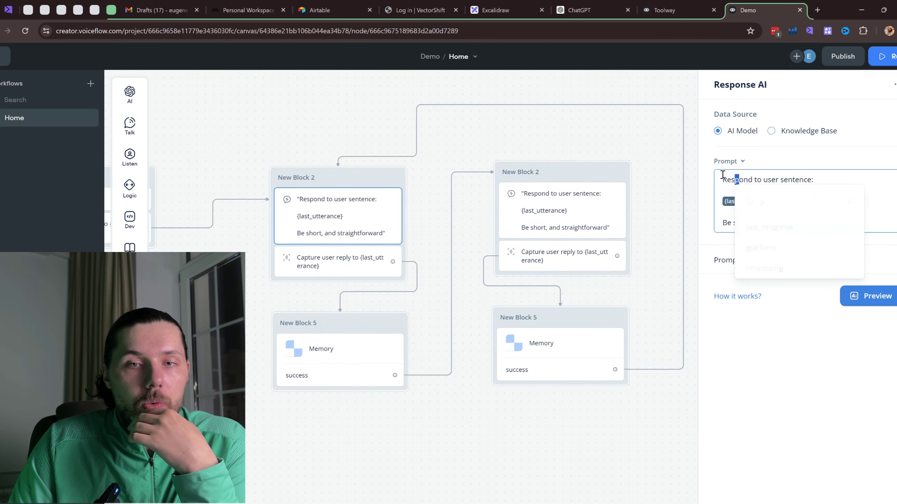
click(746, 176)
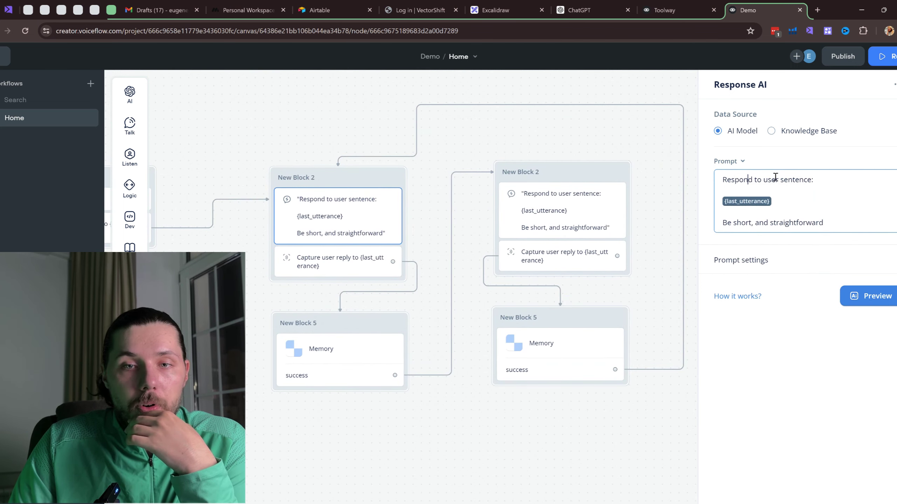
click(834, 221)
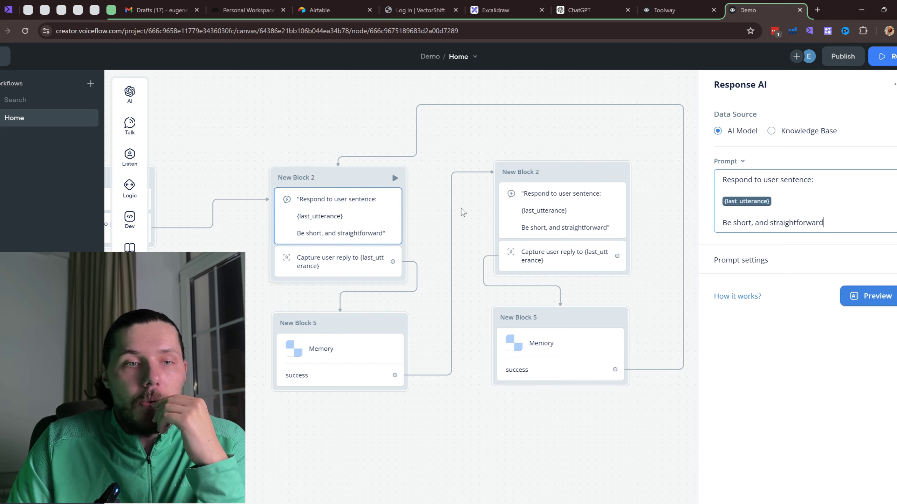
drag(430, 208, 616, 181)
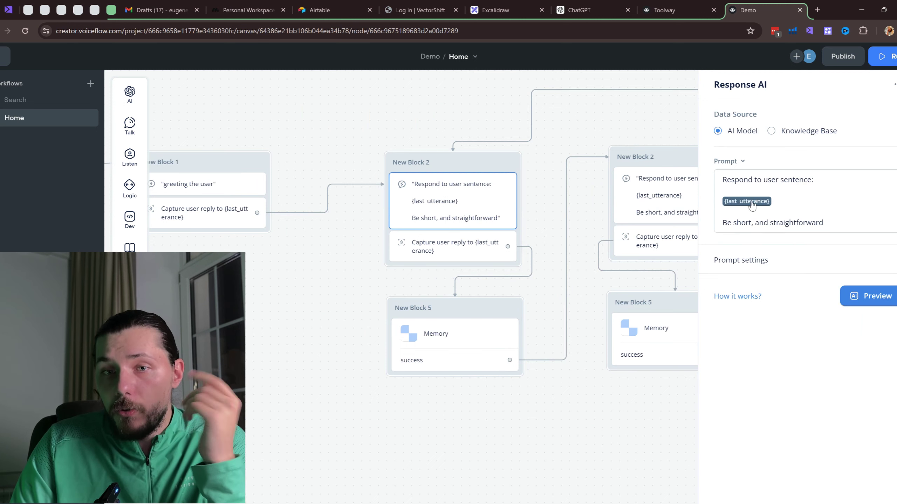
click(829, 223)
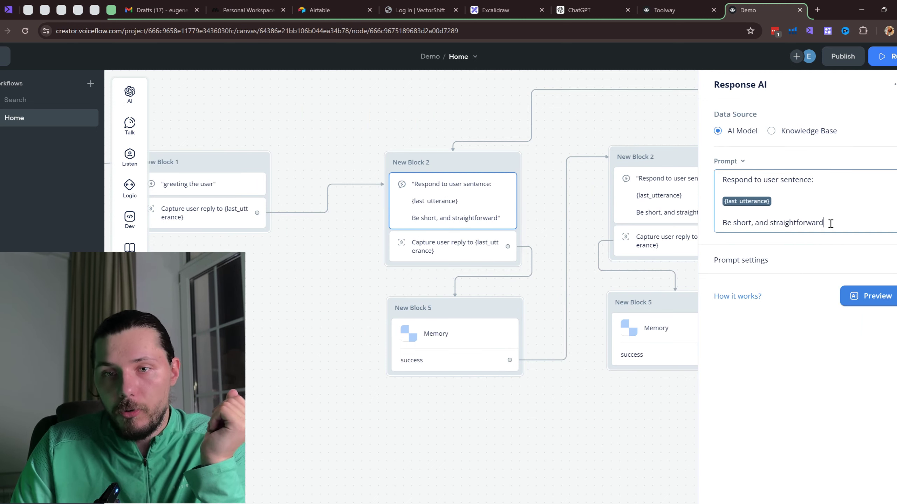
key(Return)
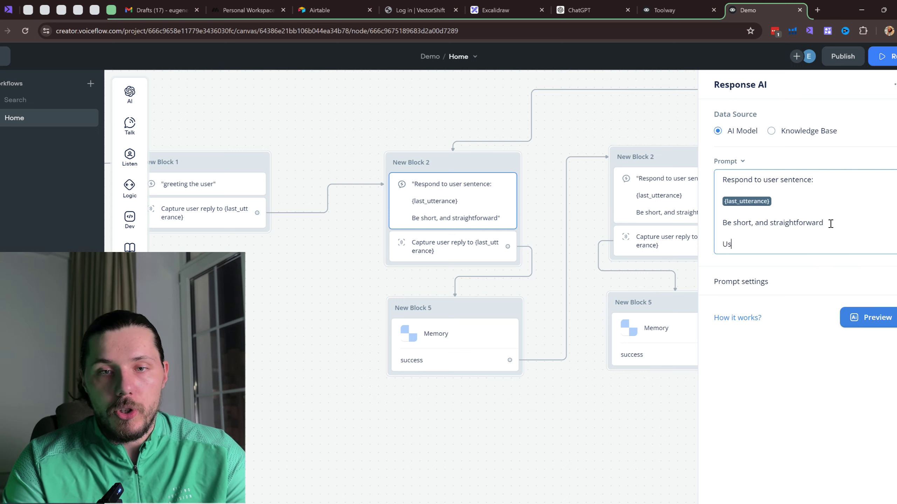
text(Use the conver)
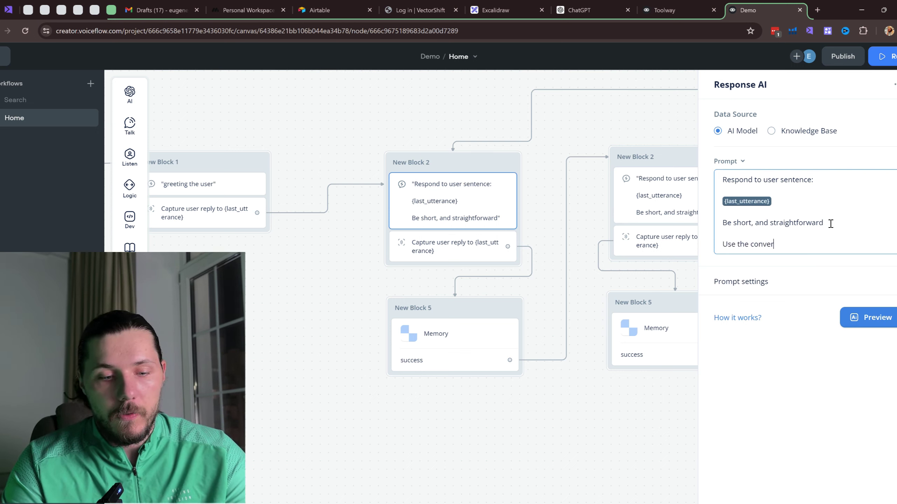
text(sation memory as the conte)
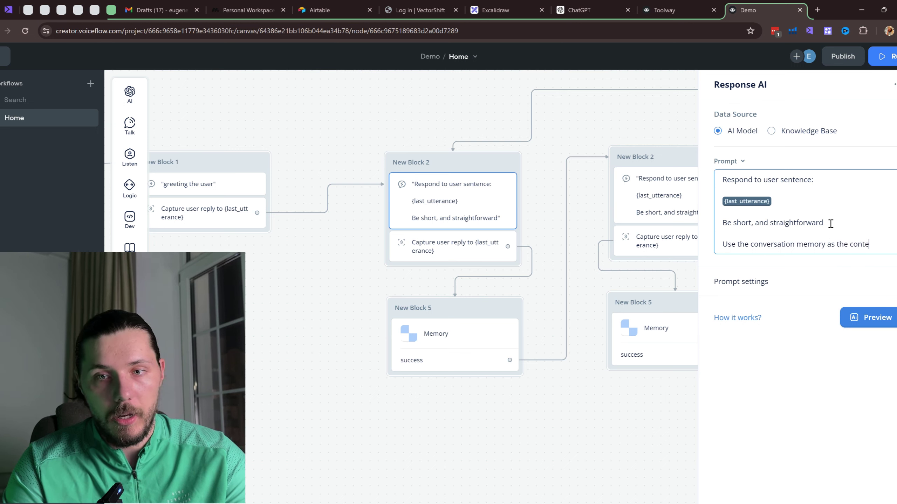
text(xt:)
key(Return)
key(Return)
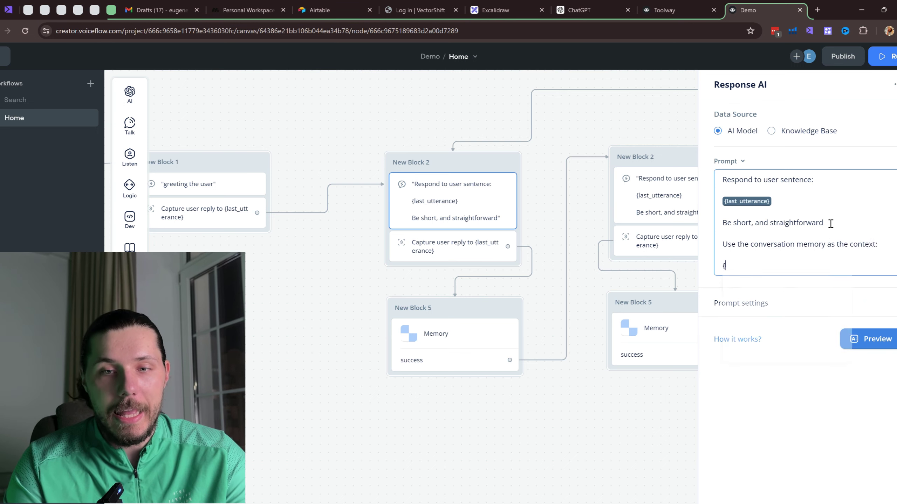
text({)
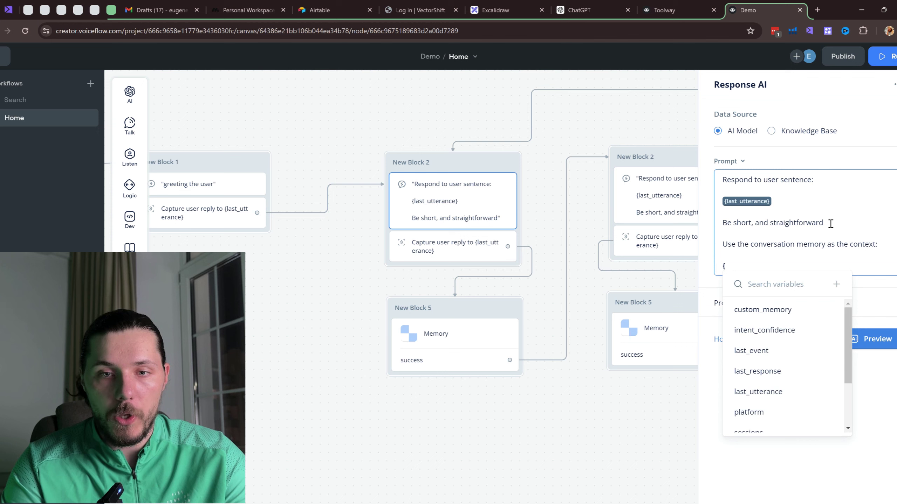
click(791, 310)
Replace the second looping response block's prompt with a copy of the first one's, and move the Memory block beneath it down clear of it.
drag(800, 269, 721, 177)
key(ctrl+c)
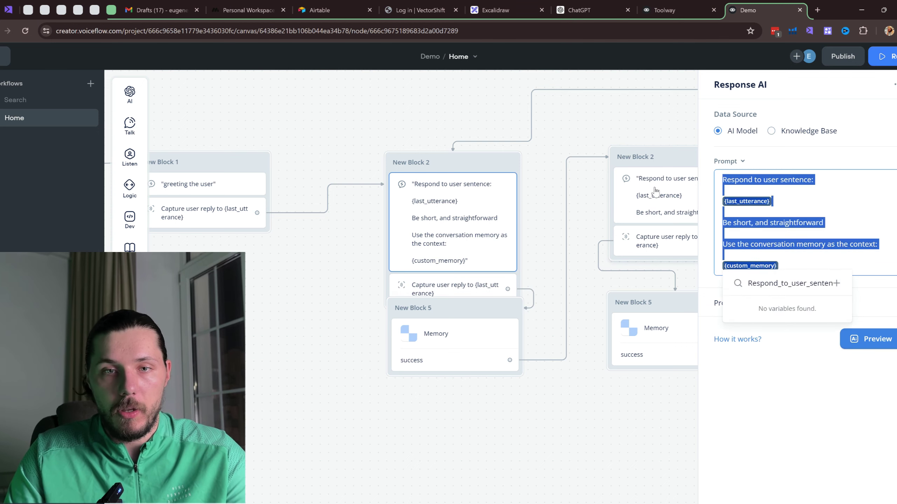
click(664, 196)
click(801, 213)
key(ctrl+a)
key(ctrl+v)
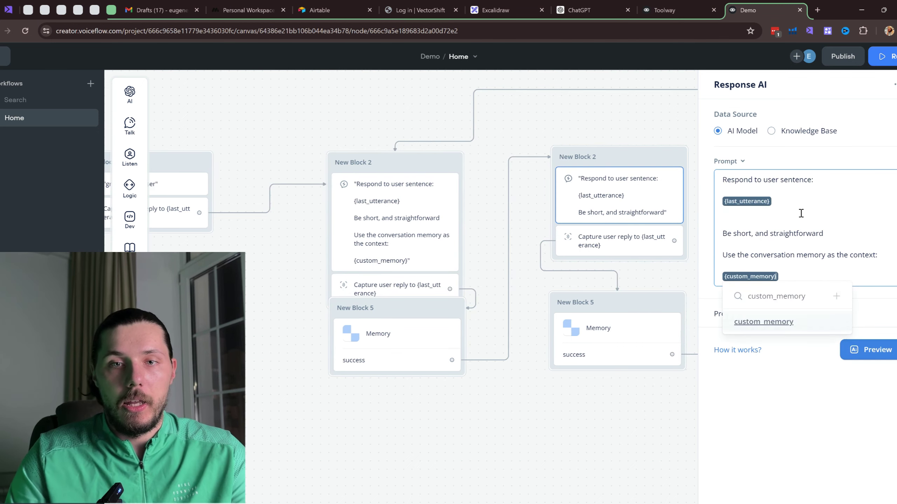
click(808, 160)
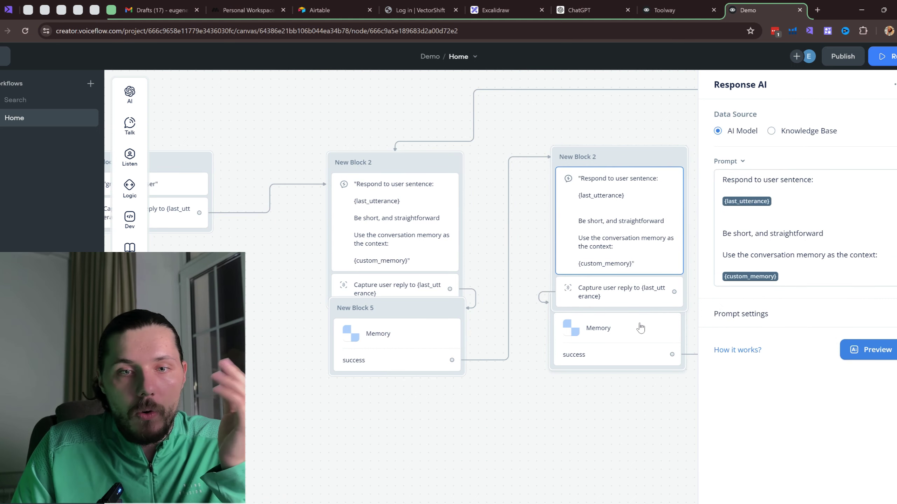
click(637, 302)
drag(637, 303, 637, 339)
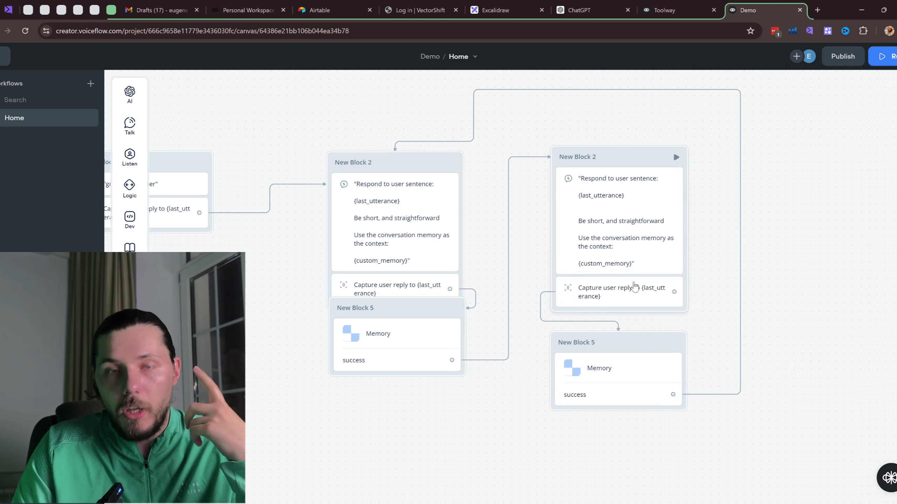
Check the response mode options and prompt of the second looping response block.
click(624, 209)
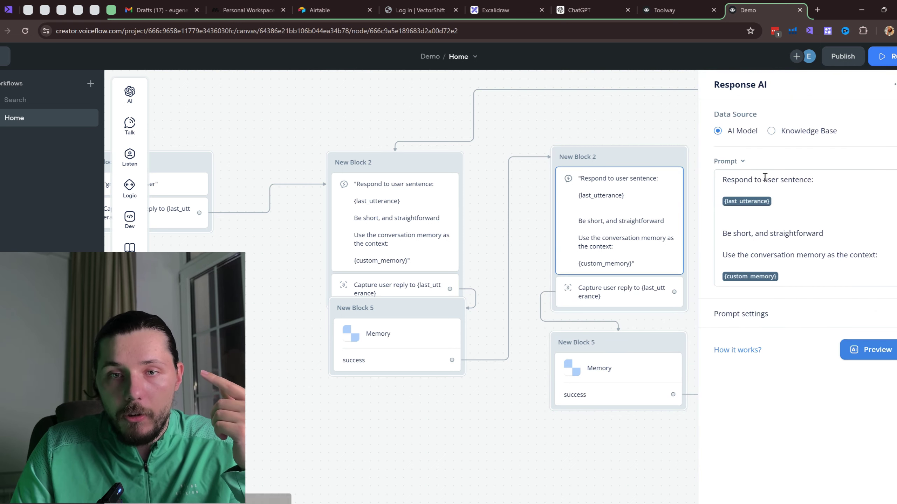
click(741, 162)
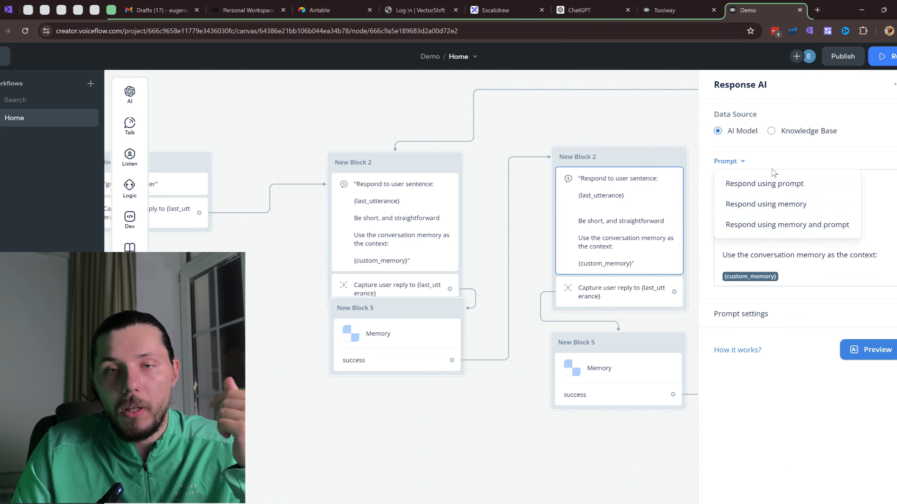
click(574, 117)
click(598, 200)
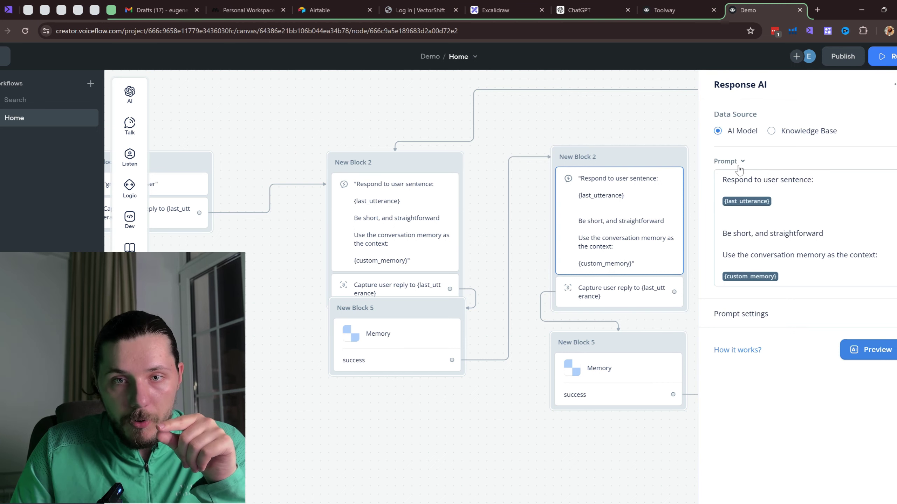
Run the Demo agent, start a fresh test conversation, and send the message "hi".
click(883, 56)
click(810, 276)
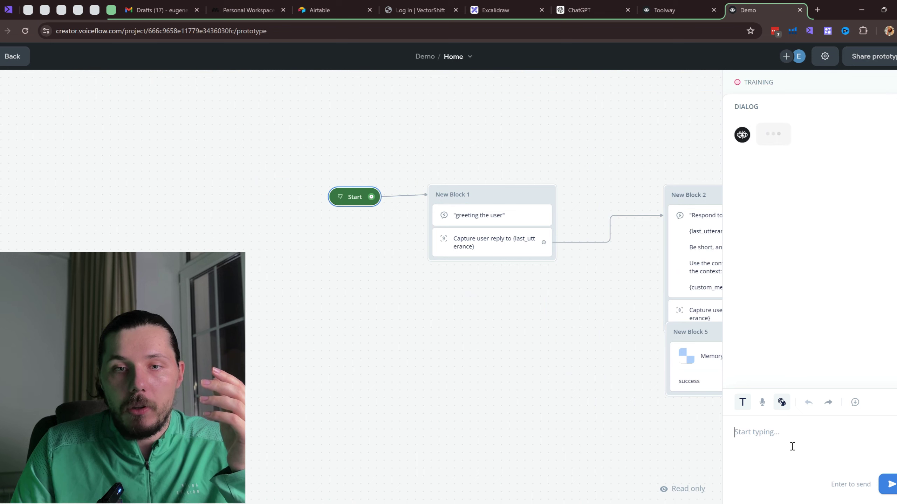
text(hi my )
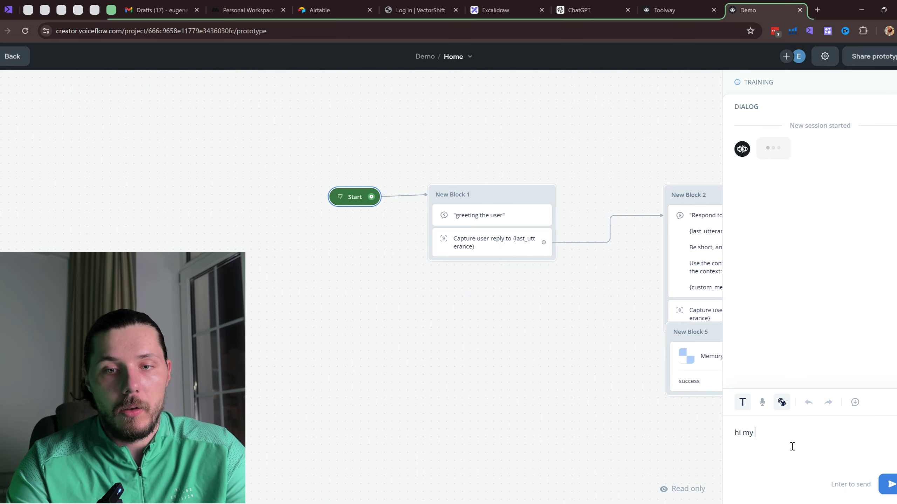
text(name)
key(BackSpace)
key(BackSpace)
key(BackSpace)
key(BackSpace)
key(BackSpace)
key(BackSpace)
key(BackSpace)
key(BackSpace)
key(BackSpace)
key(BackSpace)
key(BackSpace)
key(BackSpace)
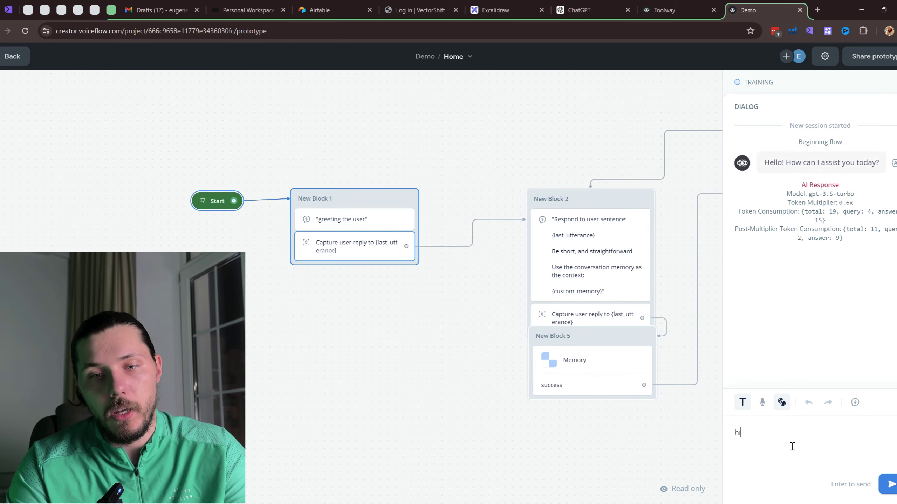
key(Return)
Send the agent a message introducing the user by first name.
text(my na)
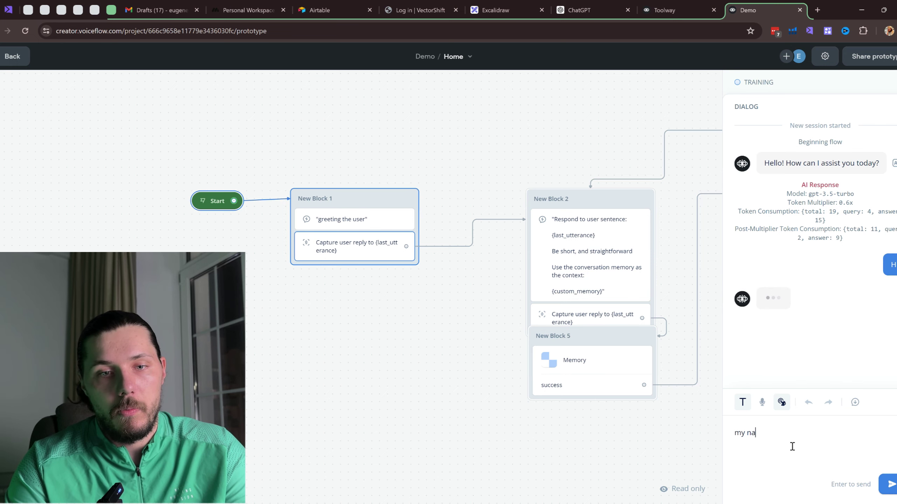
text(me is Eugene)
key(Return)
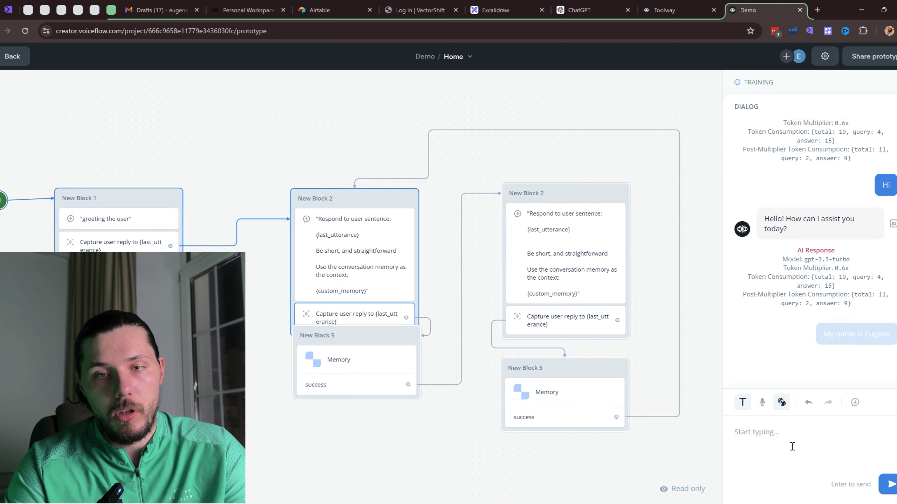
Ask the agent "what is the wather", followed by "Can you remind what is my name".
text(wh)
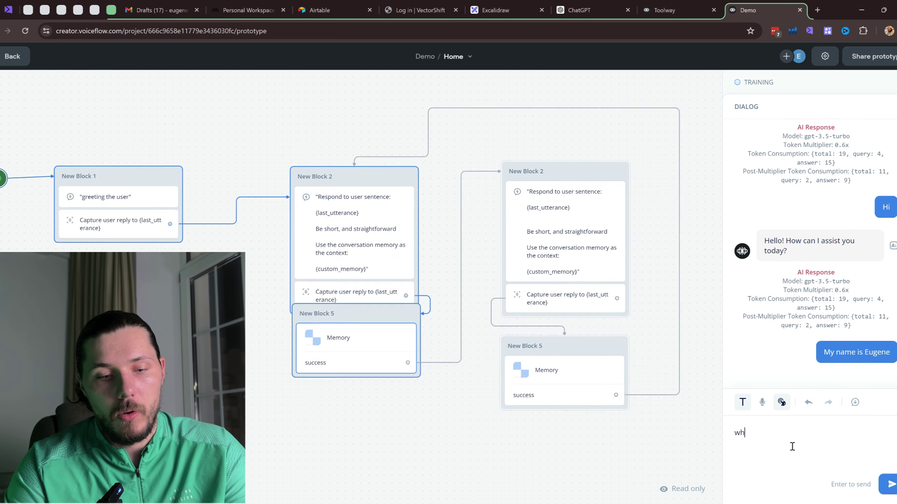
text(at is the wather)
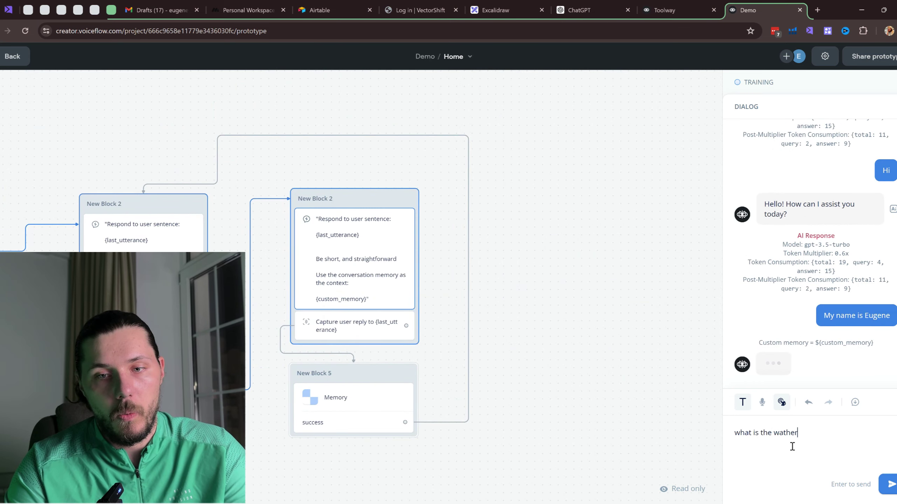
key(Return)
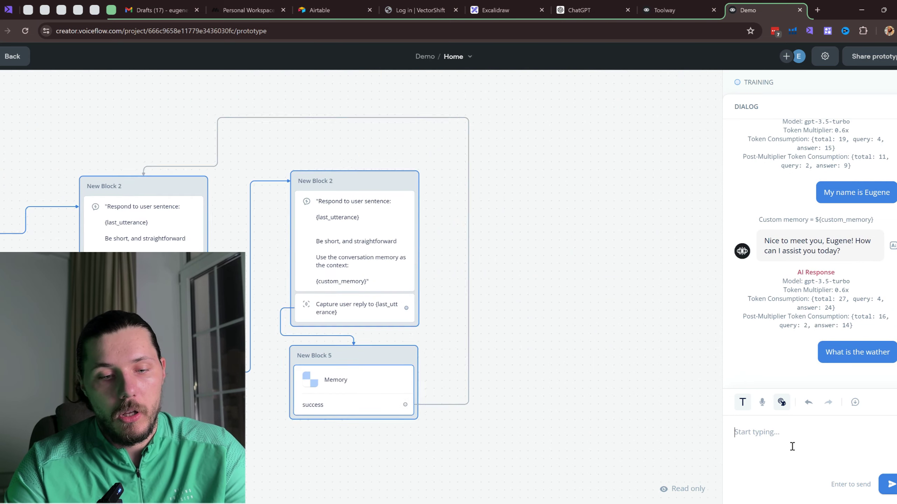
text(Can you remind what is my name)
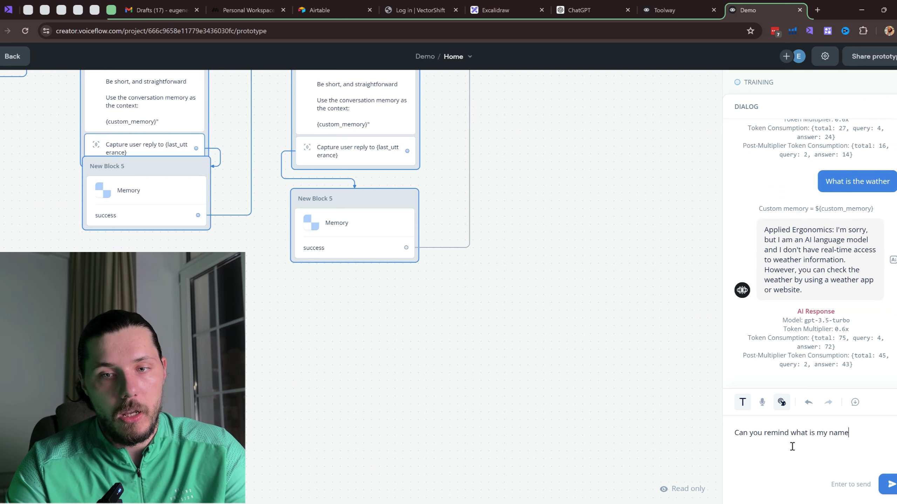
key(Return)
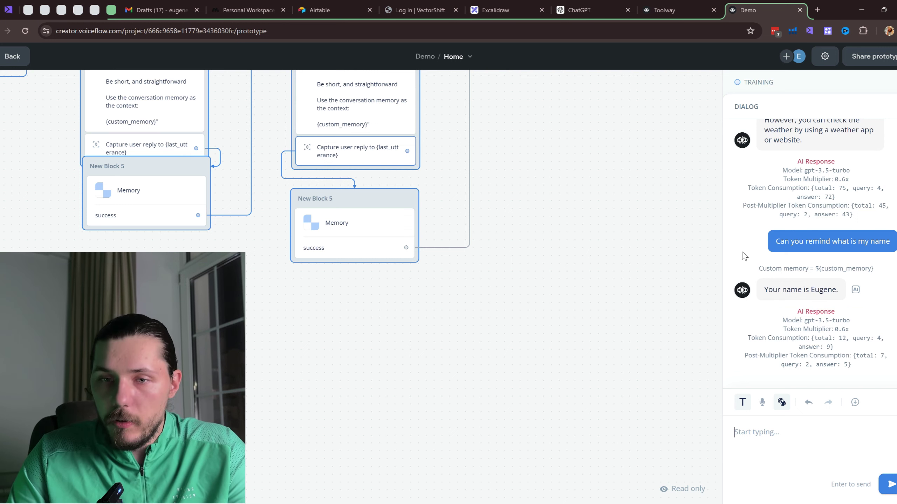
Return to the flow editor and review the second looping response block's prompt, including its last_utterance and custom_memory variables.
click(380, 105)
drag(568, 162, 771, 295)
click(558, 198)
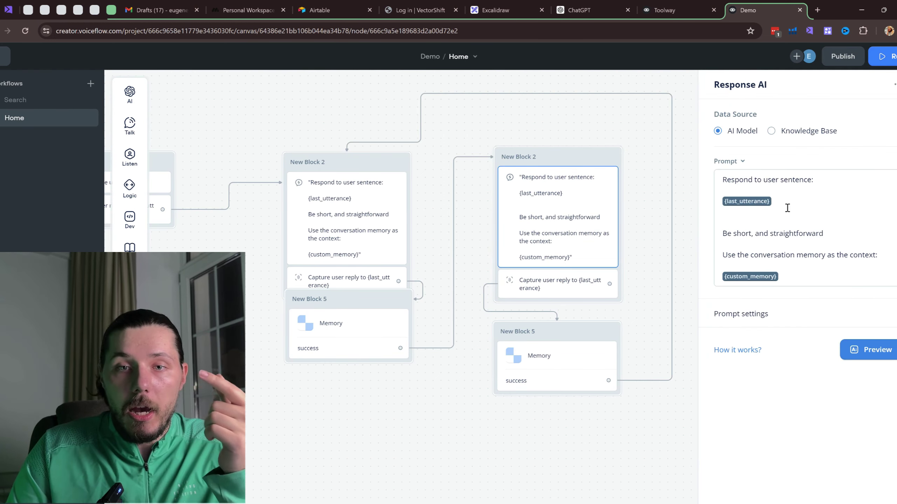
drag(752, 181, 781, 180)
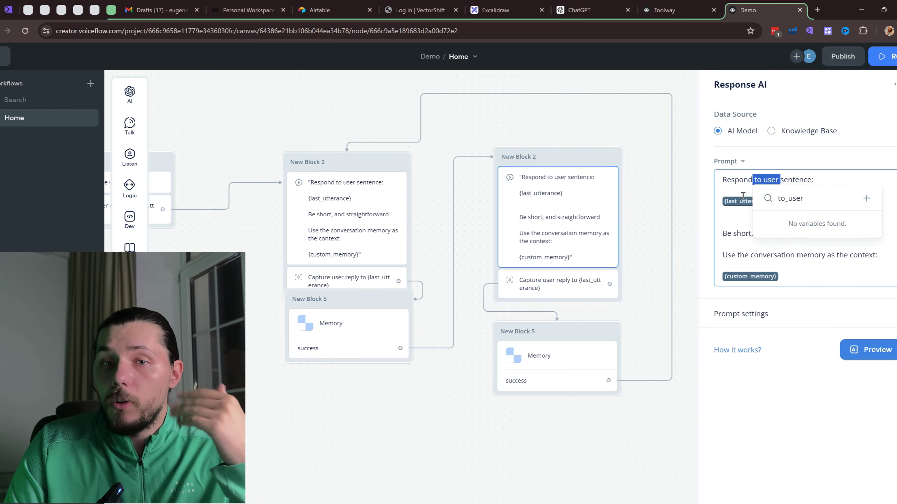
click(730, 234)
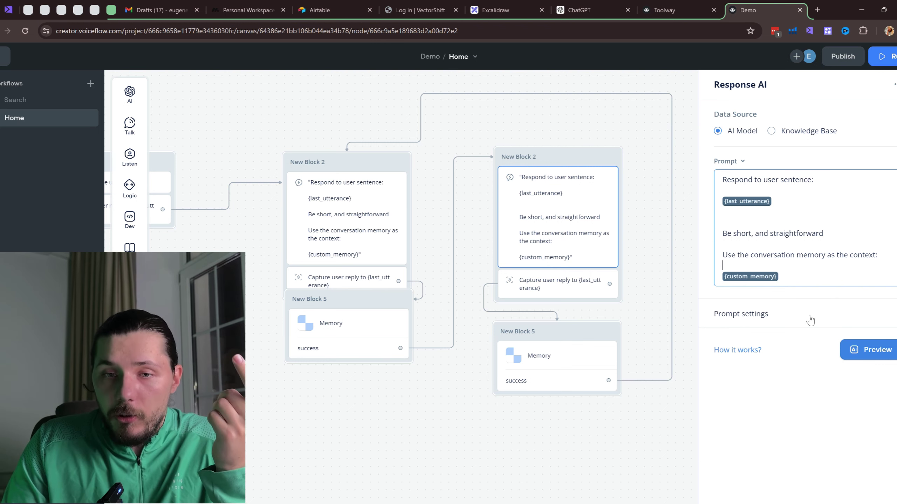
Review the first looping response's prompt settings, and set the second looping response's AI model to GPT-4o.
drag(551, 123, 460, 121)
click(459, 122)
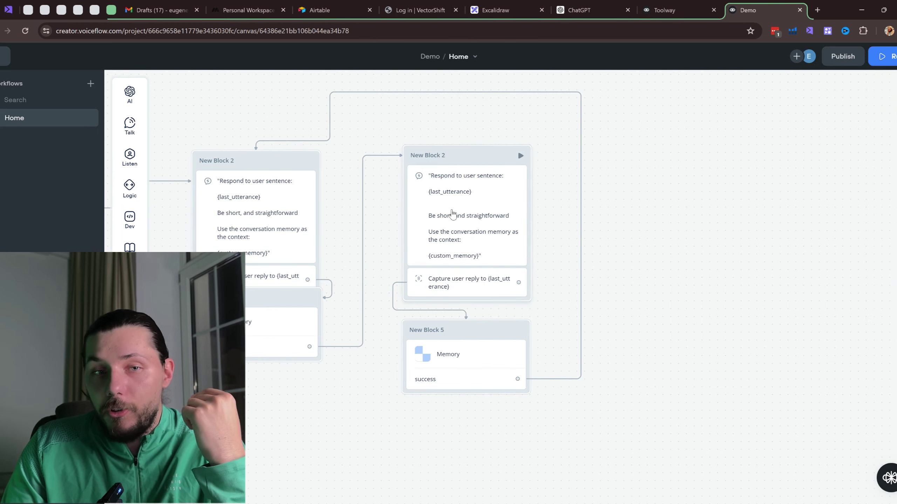
click(261, 212)
click(748, 305)
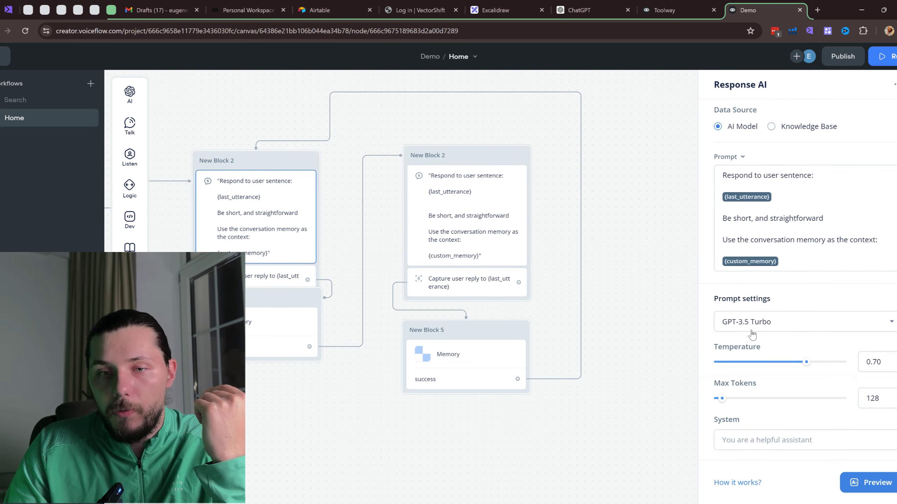
click(459, 206)
click(788, 322)
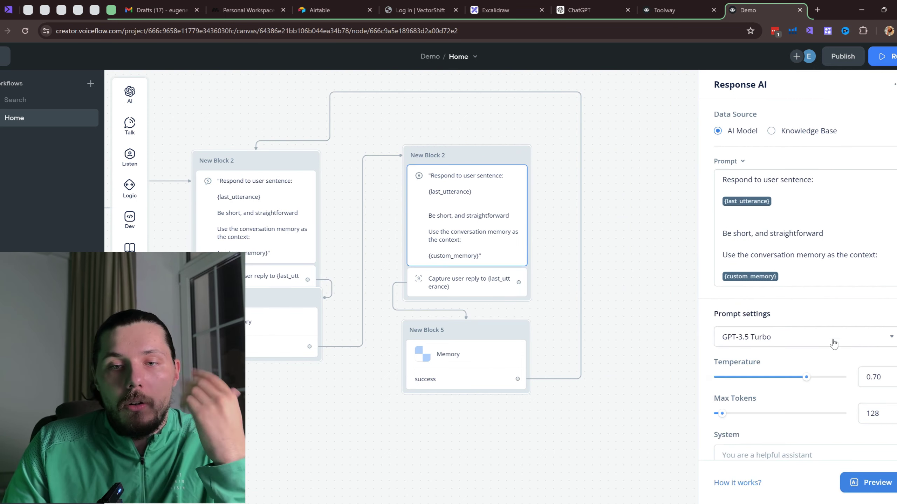
click(821, 341)
scroll(823, 300, down, 2)
scroll(822, 282, up, 2)
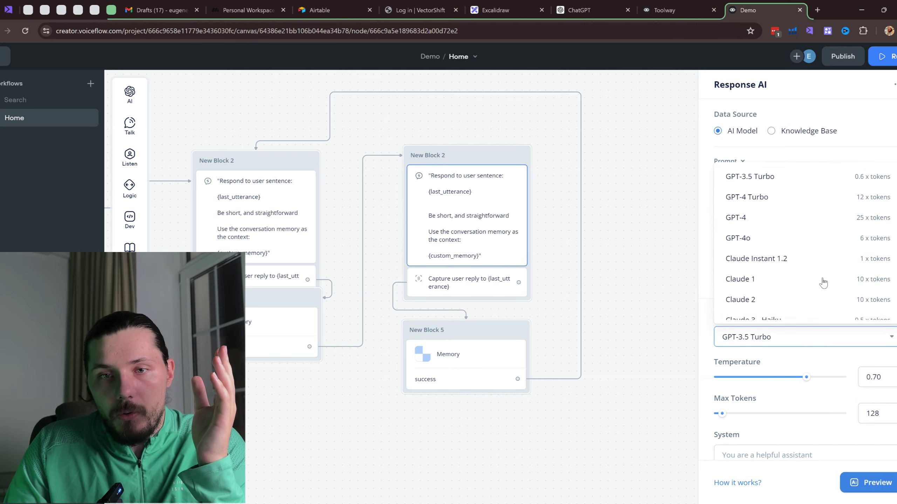
click(798, 236)
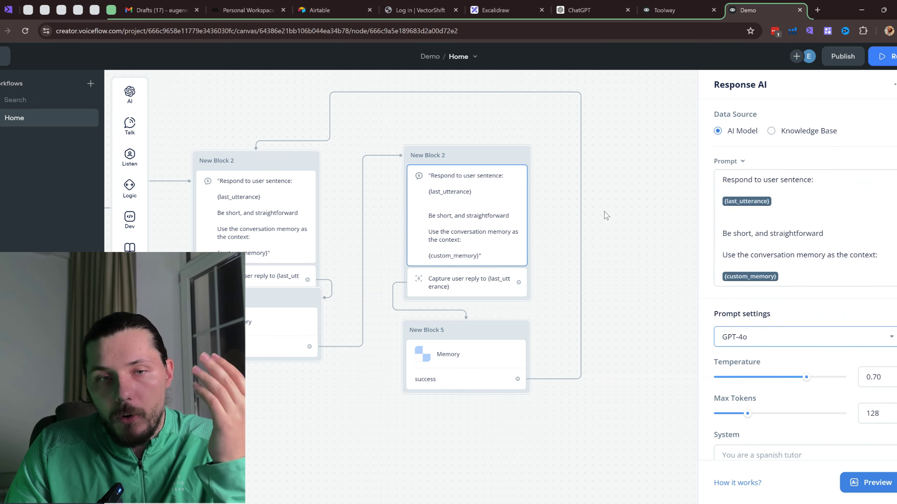
Move the first Memory block down so it sits clear of the first looping response block.
scroll(403, 206, down, 1)
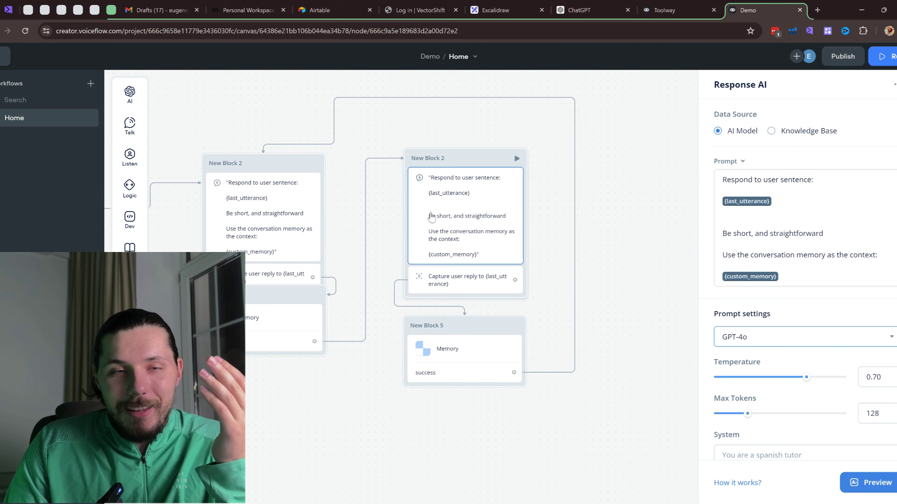
click(494, 120)
drag(393, 305, 392, 336)
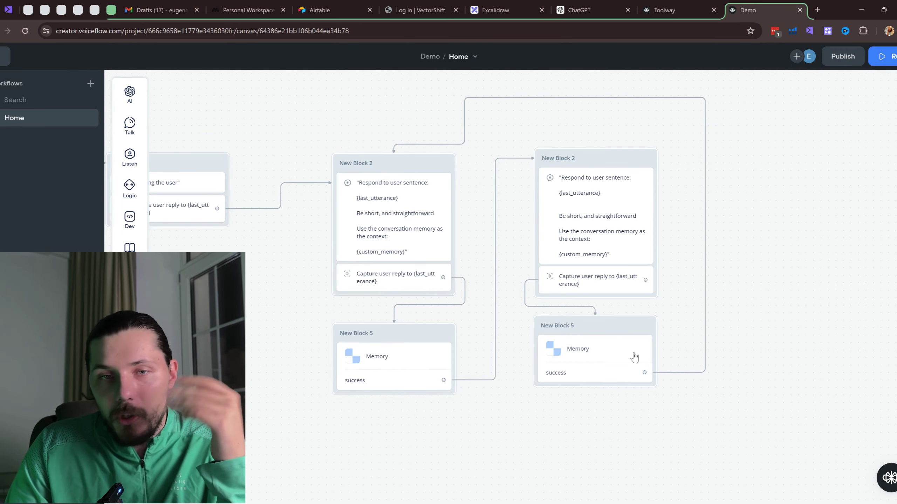
scroll(664, 318, down, 2)
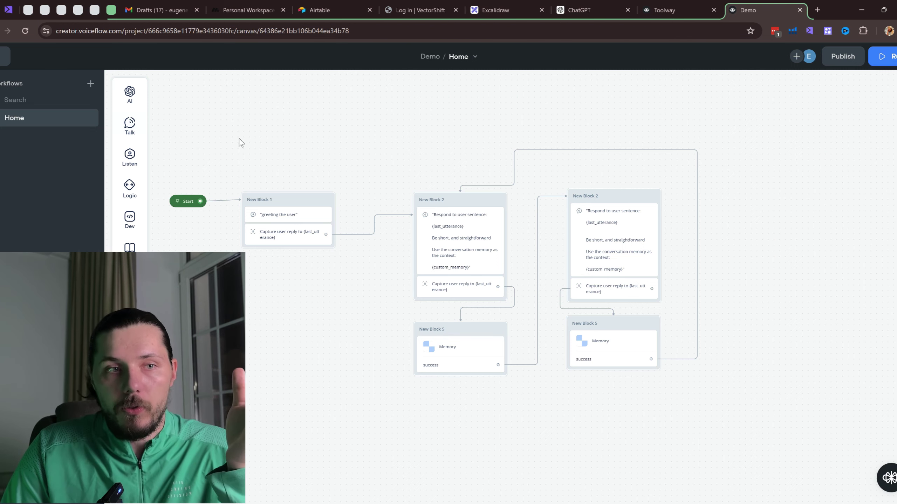
drag(314, 126, 341, 121)
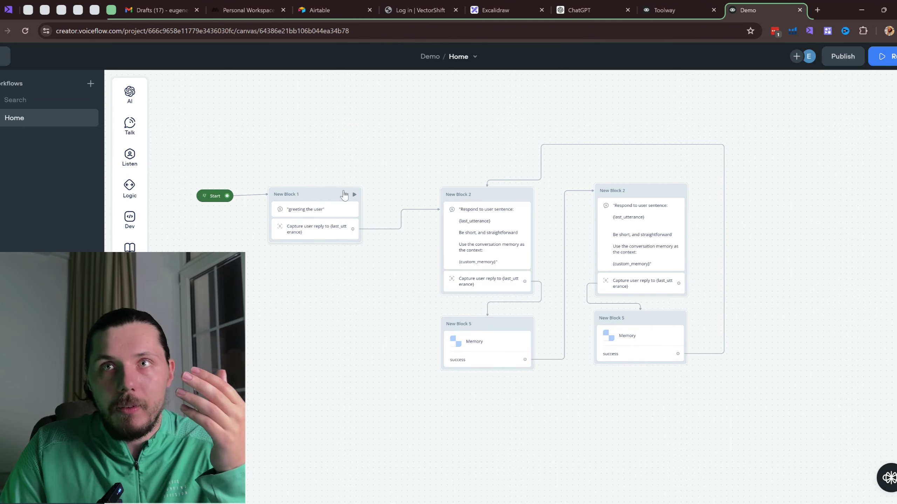
scroll(345, 182, up, 2)
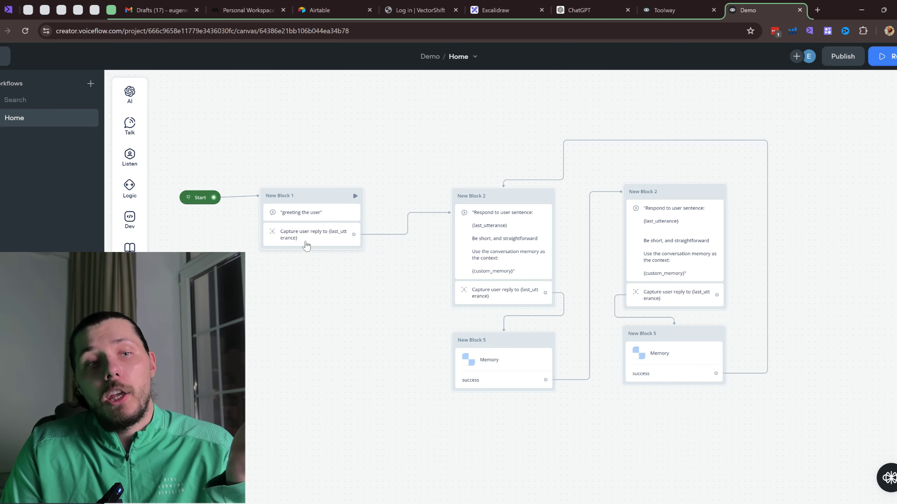
scroll(294, 269, up, 1)
scroll(297, 258, down, 3)
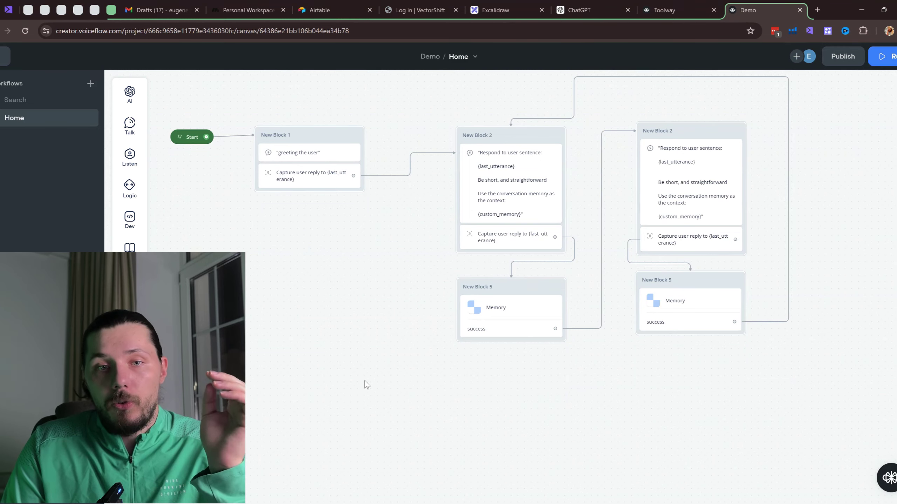
scroll(403, 330, down, 3)
scroll(403, 330, down, 2)
mouse_move(131, 103)
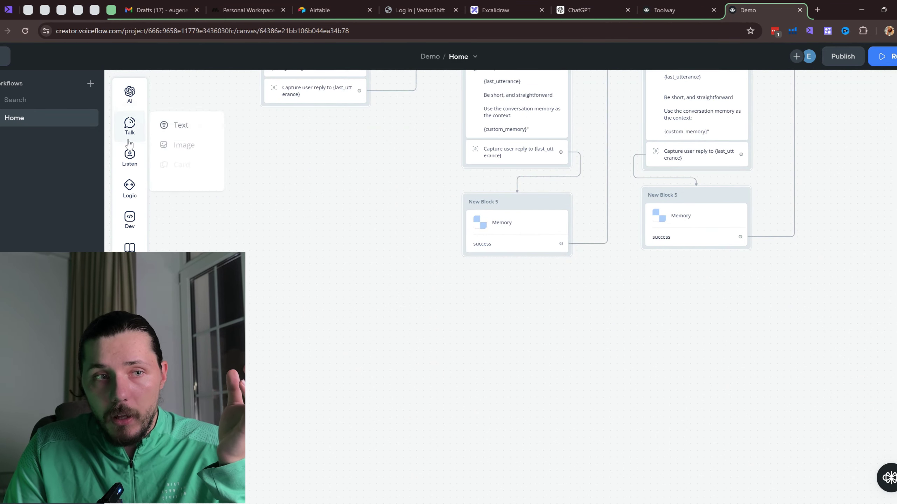
mouse_move(136, 214)
mouse_move(137, 152)
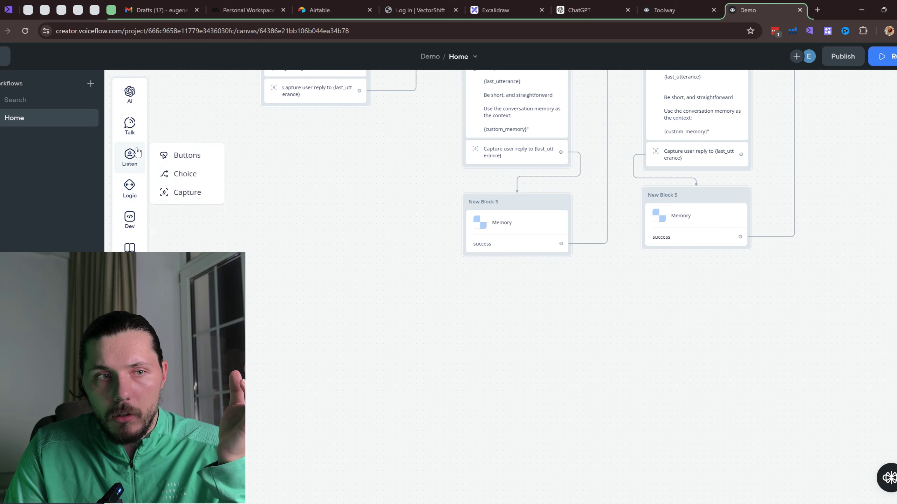
mouse_move(129, 236)
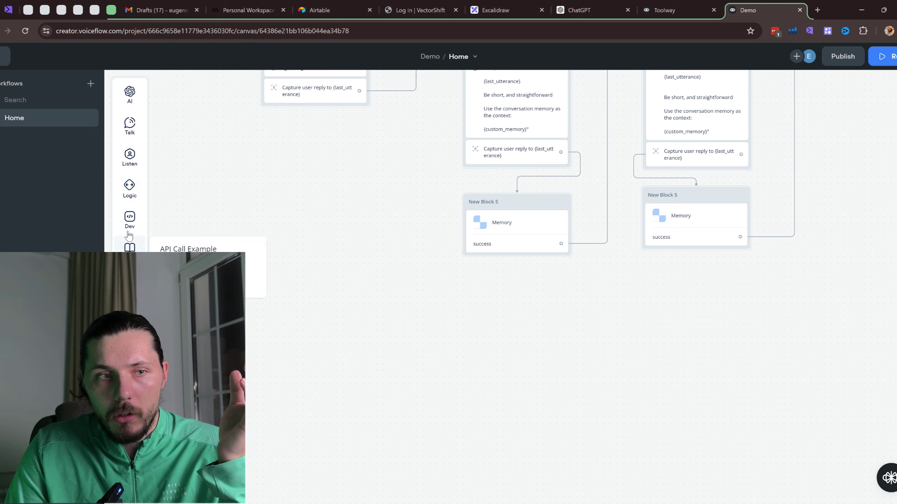
mouse_move(131, 122)
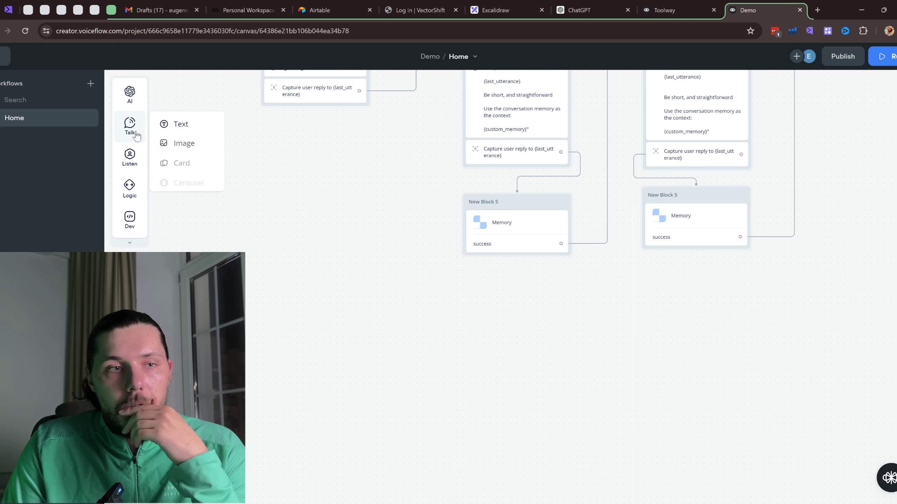
mouse_move(137, 192)
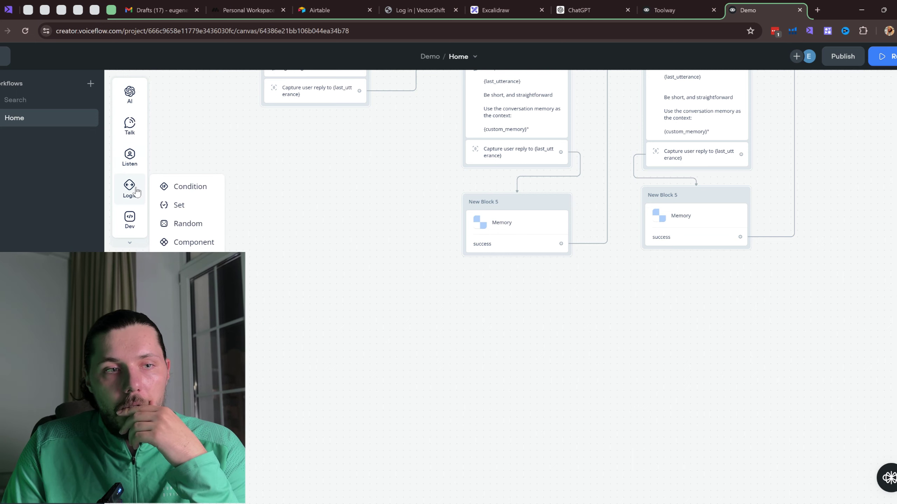
scroll(403, 222, down, 5)
scroll(398, 233, up, 5)
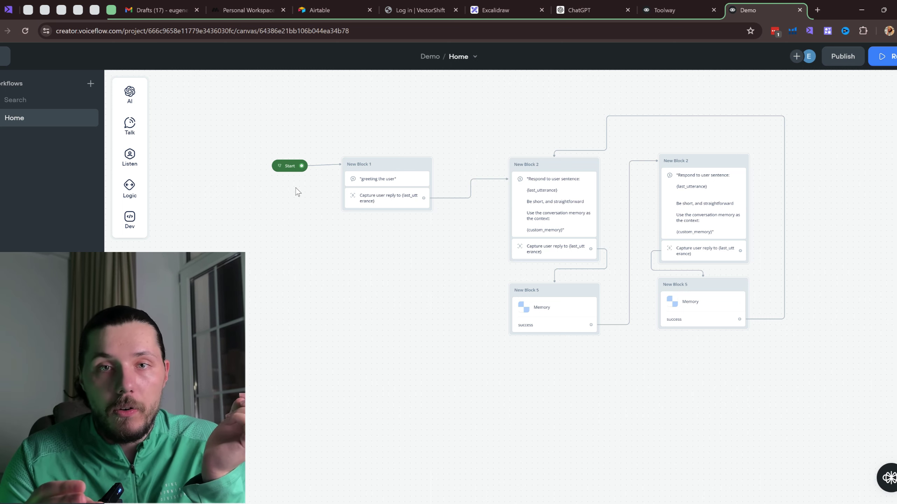
scroll(741, 226, up, 5)
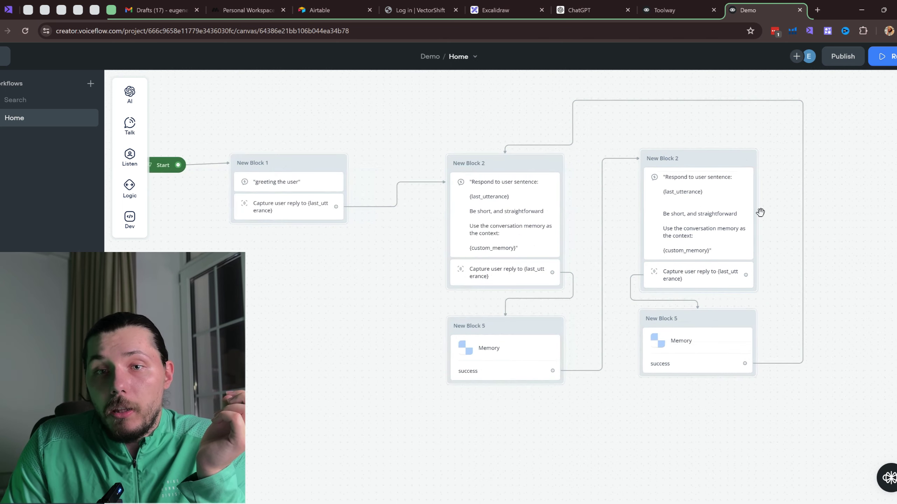
Add a Response AI block beside the second looping response block and set its data source to Knowledge Base.
drag(761, 210, 610, 187)
scroll(761, 169, right, 3)
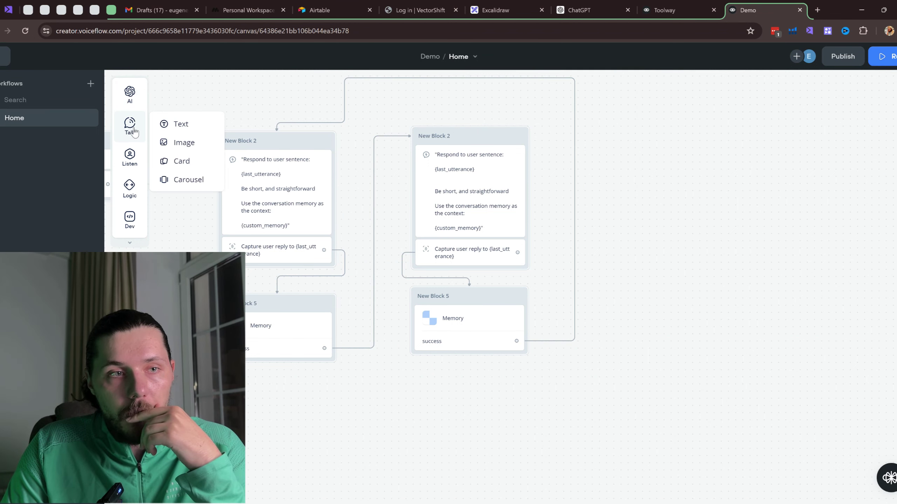
drag(195, 92, 652, 233)
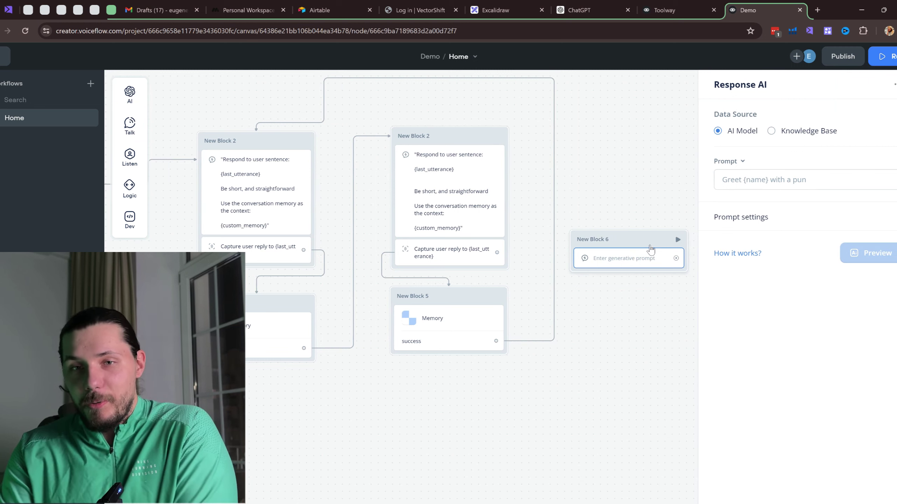
click(772, 132)
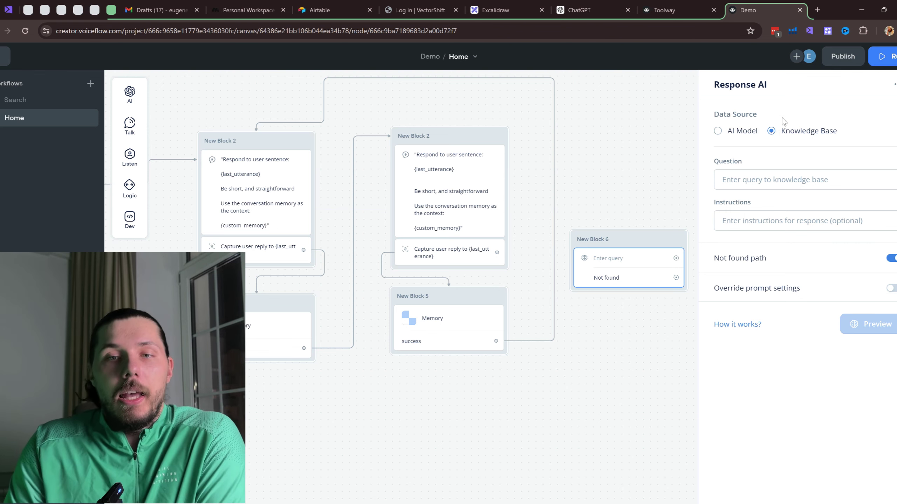
drag(716, 86, 768, 85)
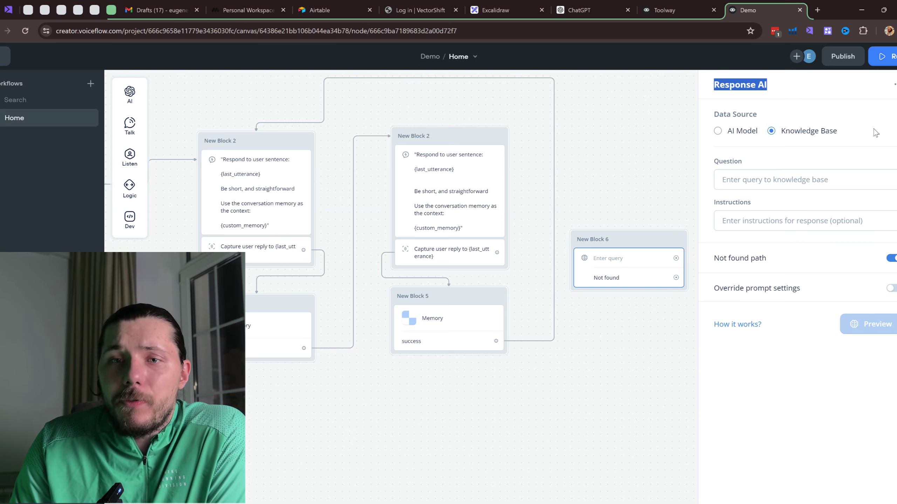
click(863, 135)
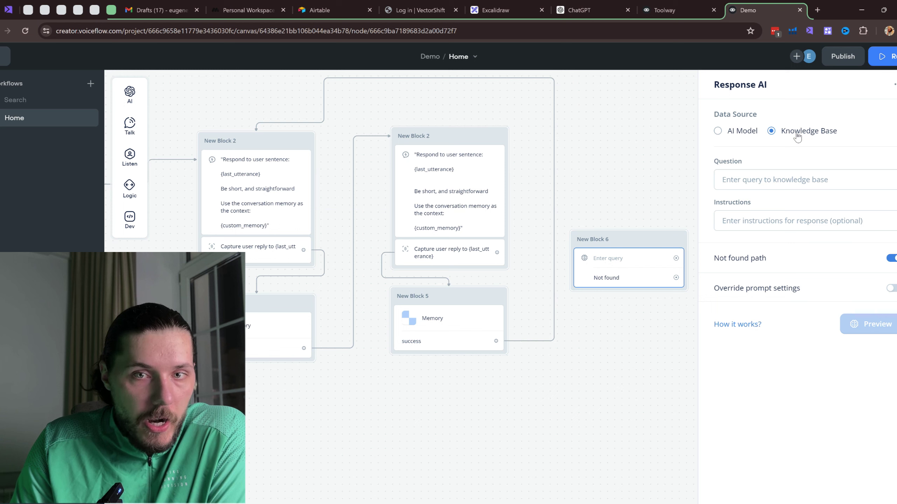
Enter the knowledge base question "answer the user question:" followed on a new line by the last_utterance variable.
click(768, 185)
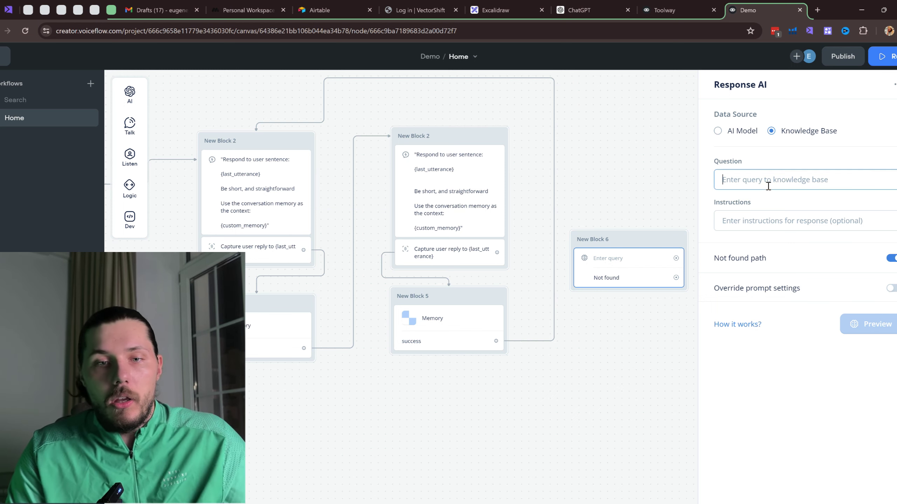
text(answer the u)
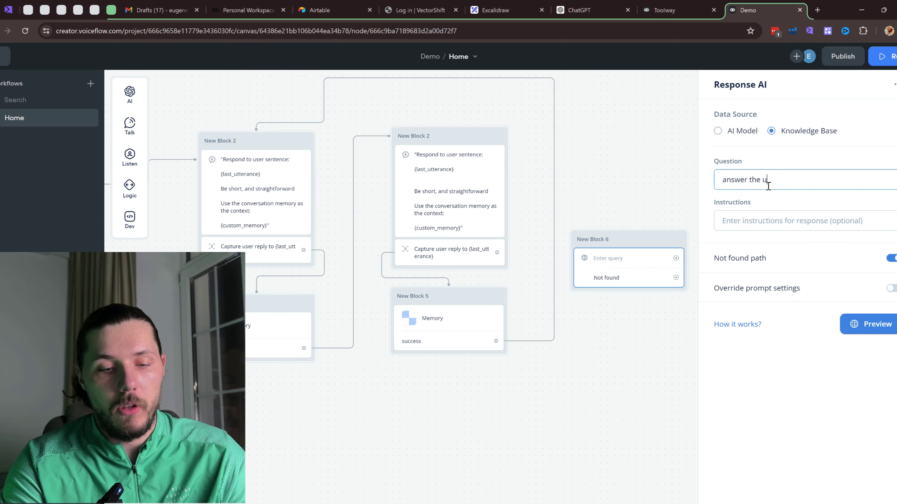
text(ser question:)
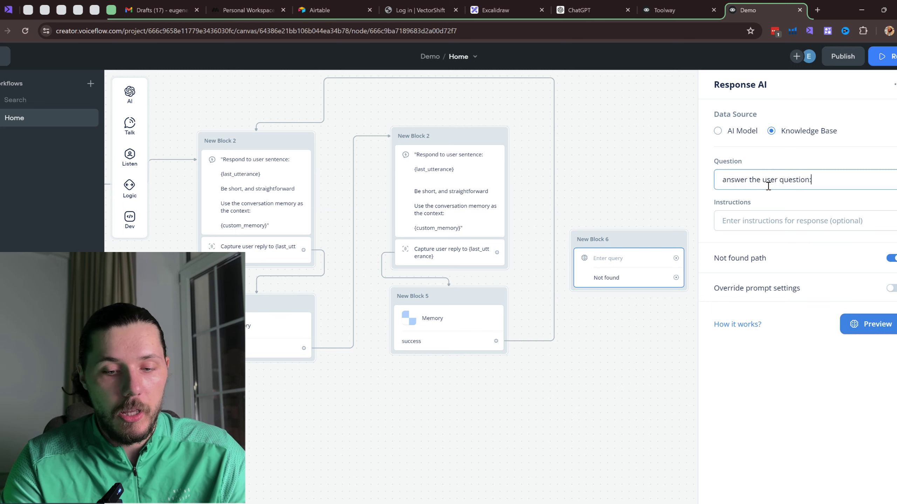
key(Return)
text({last)
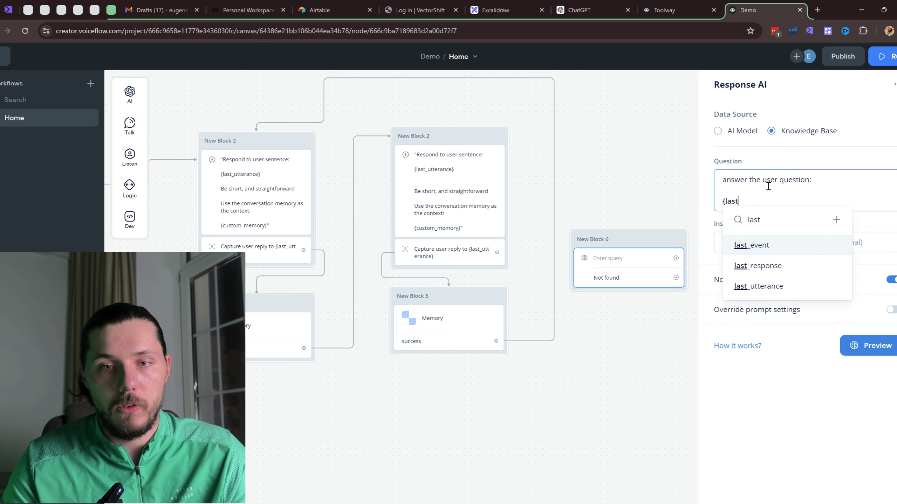
click(795, 286)
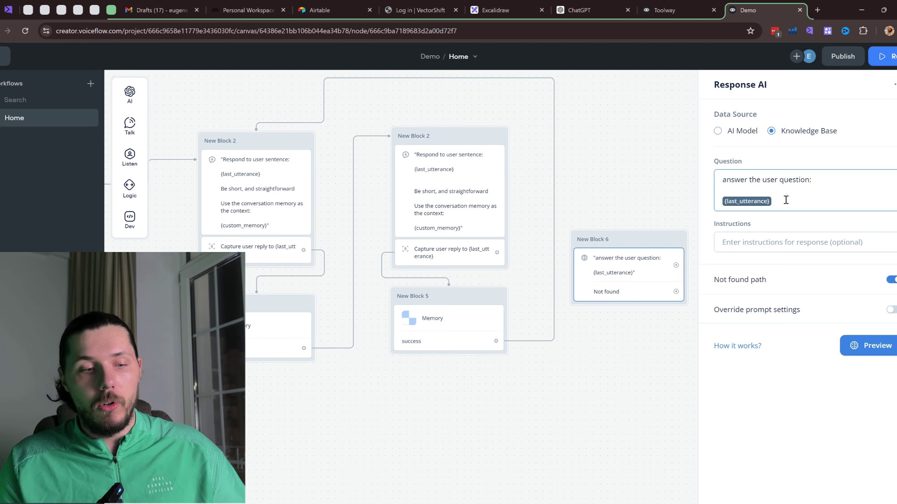
scroll(532, 176, down, 3)
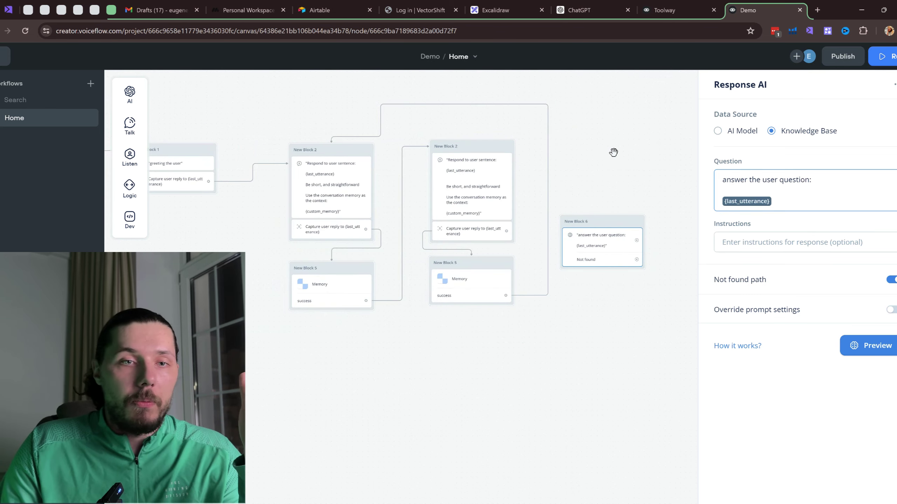
scroll(615, 150, down, 3)
click(639, 157)
drag(327, 117, 439, 174)
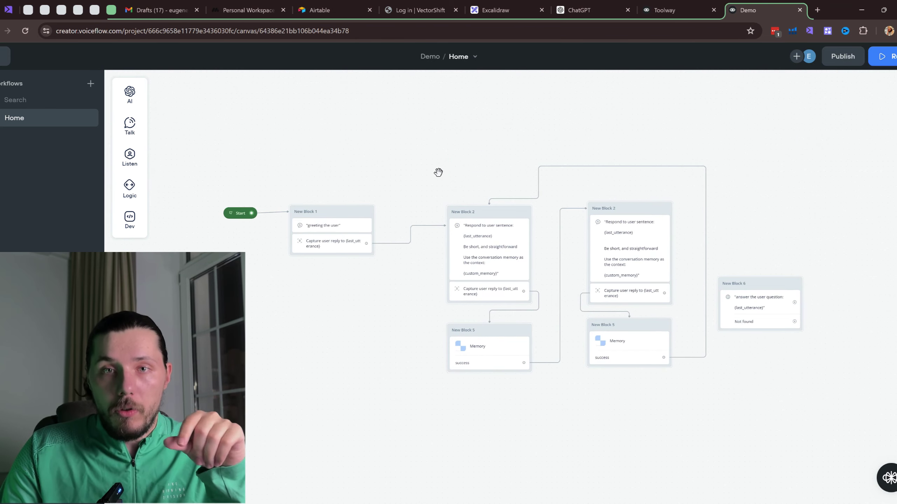
scroll(440, 175, up, 1)
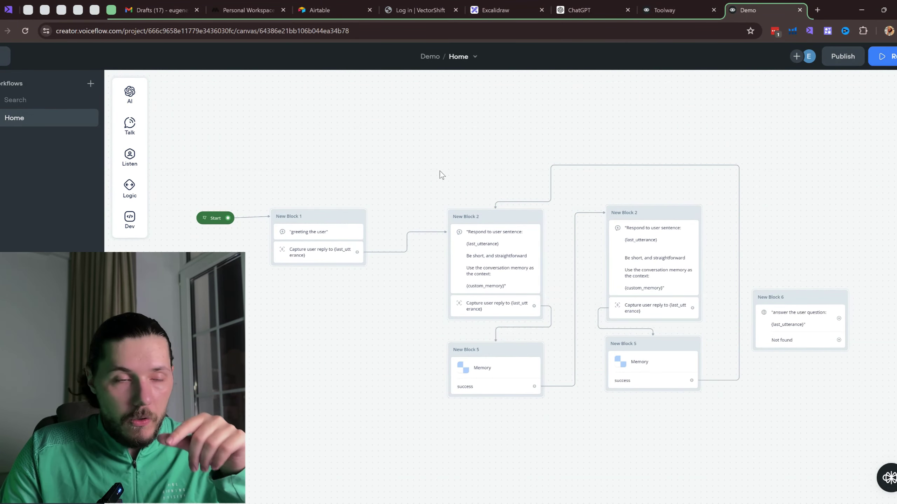